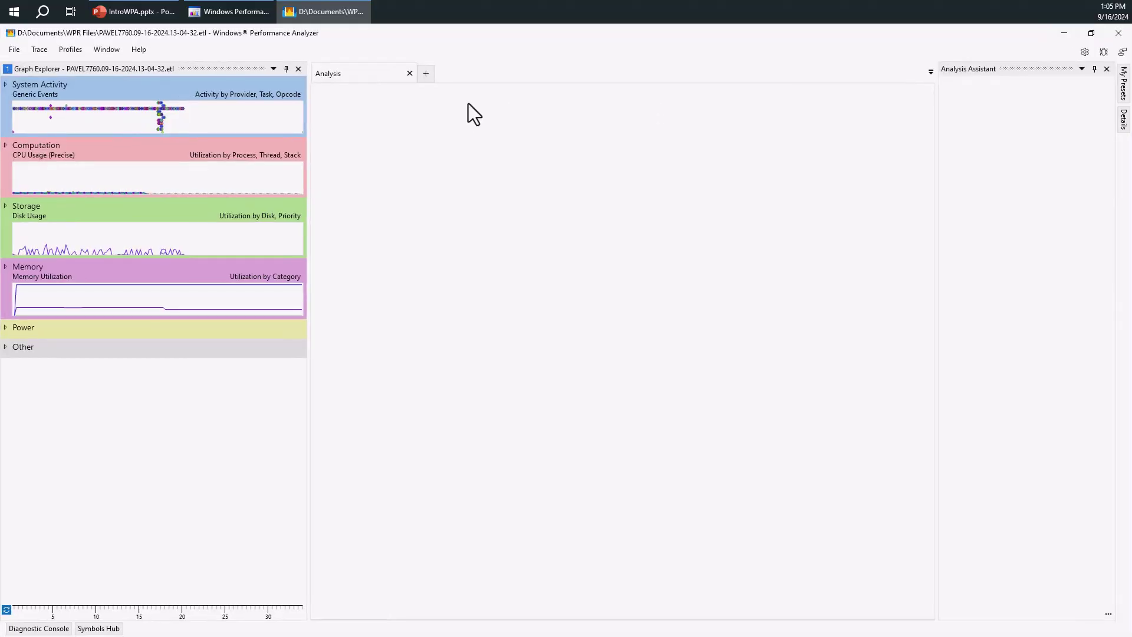
{"action": "left_click", "coordinate": [13, 51]}
{"action": "left_click", "coordinate": [27, 63]}
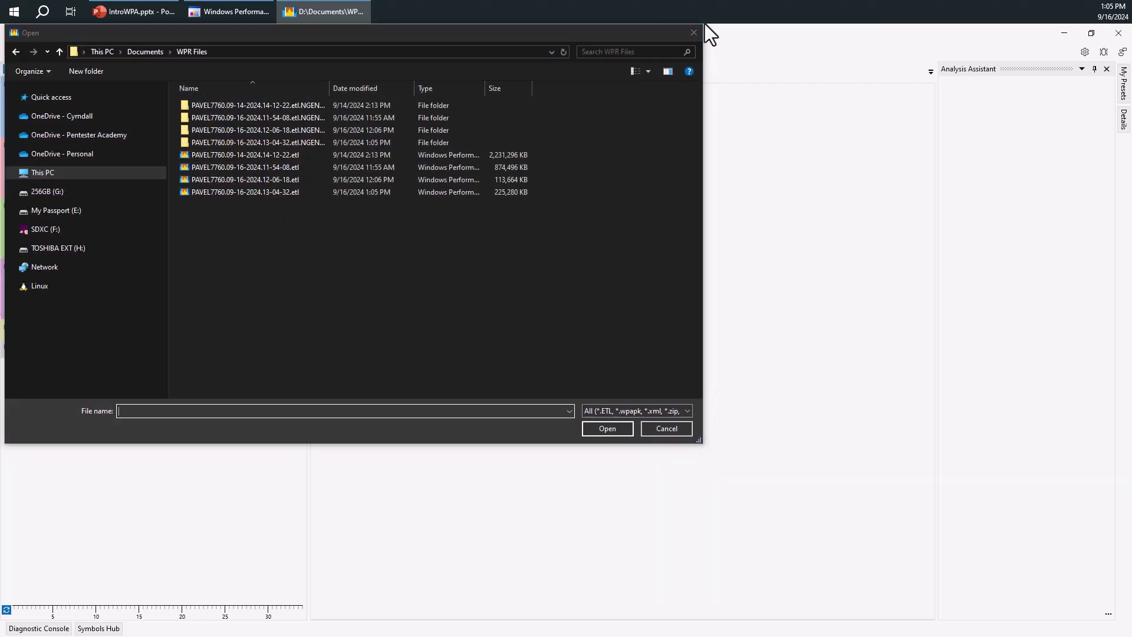
{"action": "left_click", "coordinate": [699, 33]}
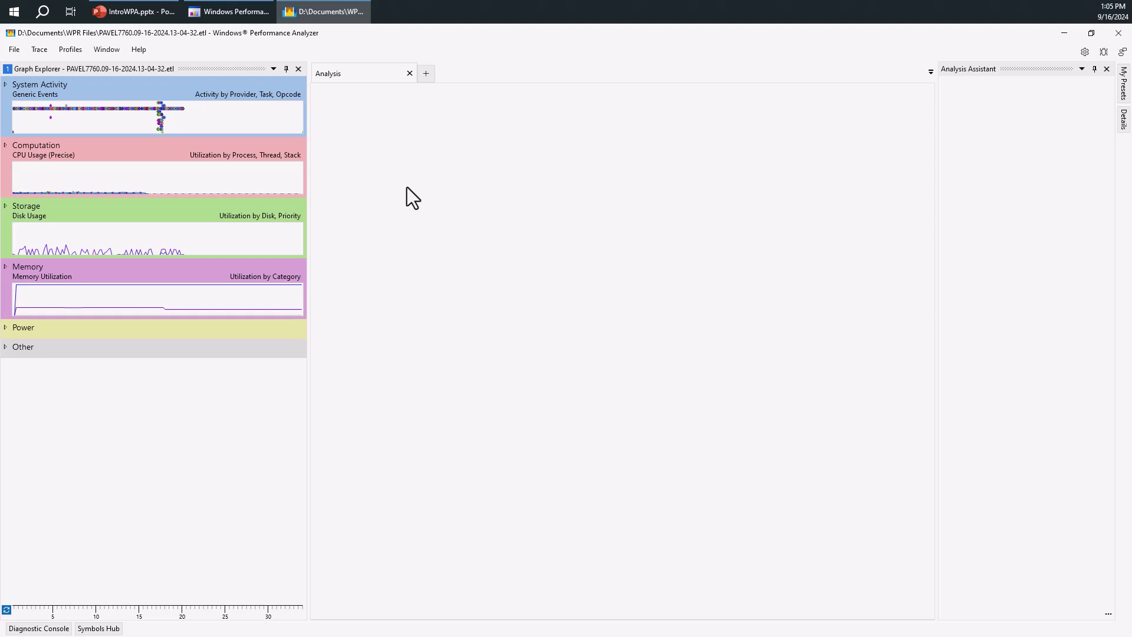
Narrow the Graph Explorer pane and auto-hide the Analysis Assistant pane to enlarge the analysis area.
{"action": "left_click_drag", "start_coordinate": [310, 197], "coordinate": [246, 197]}
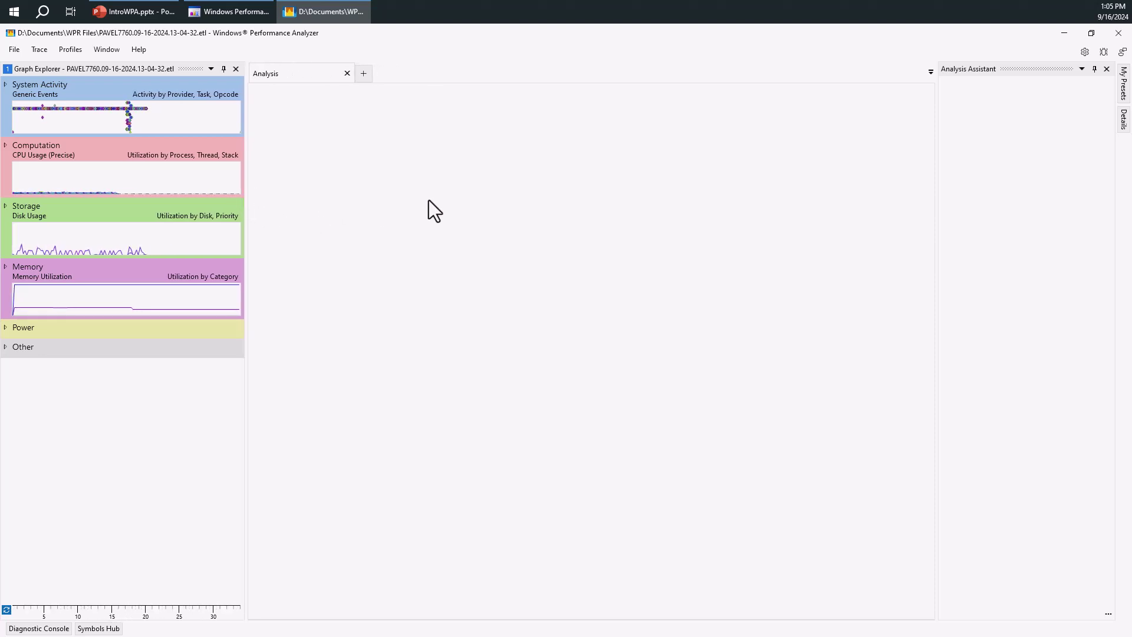
{"action": "left_click", "coordinate": [1094, 69]}
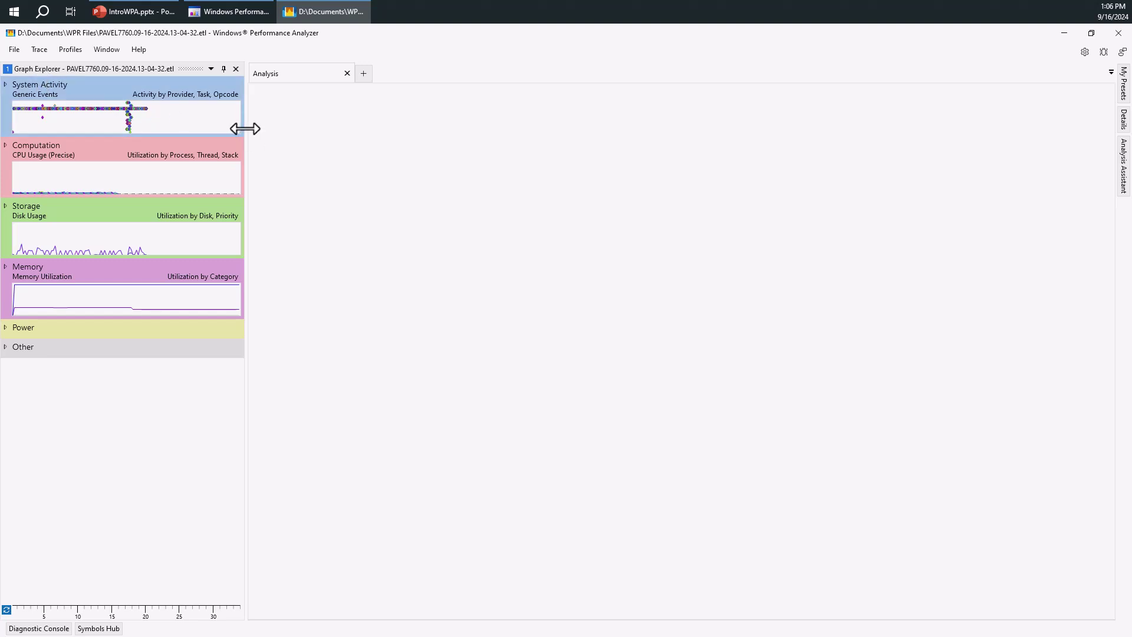
{"action": "left_click_drag", "start_coordinate": [246, 129], "coordinate": [197, 128]}
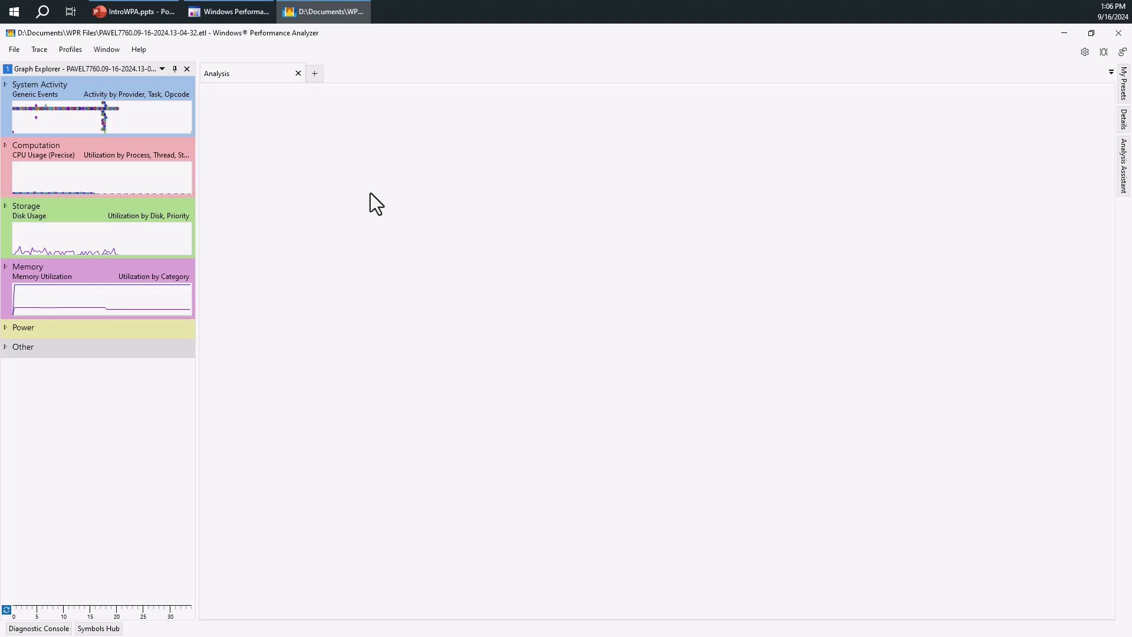
Expand Computation and CPU Usage (Precise), add the Utilization by Process, Thread graph to the Analysis view, and make its pane taller.
{"action": "left_click", "coordinate": [6, 146]}
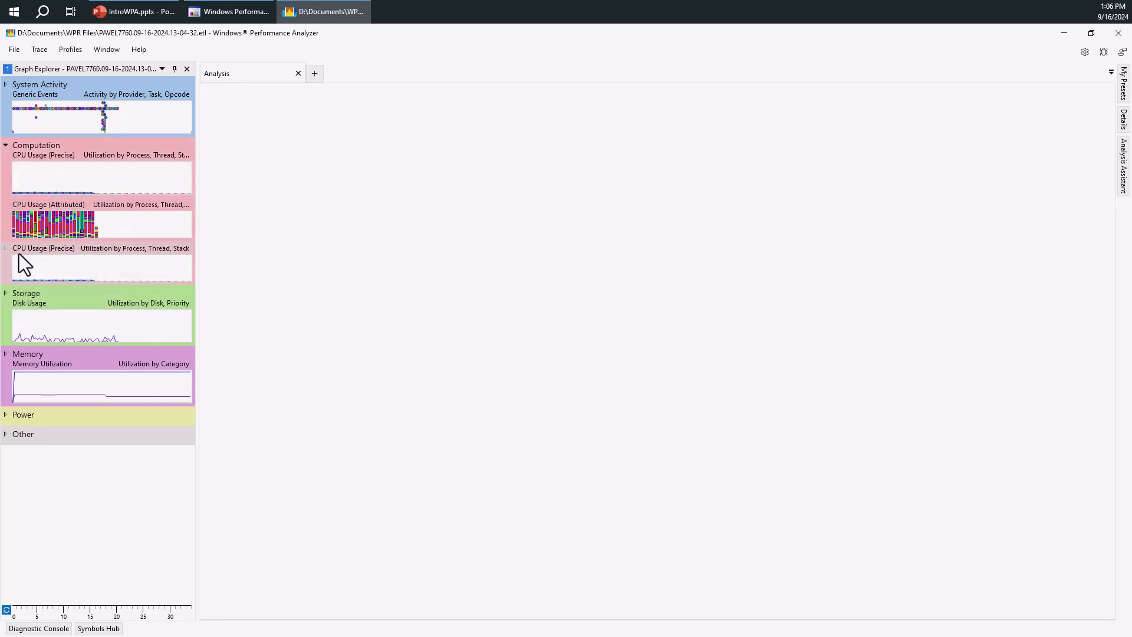
{"action": "left_click", "coordinate": [6, 249]}
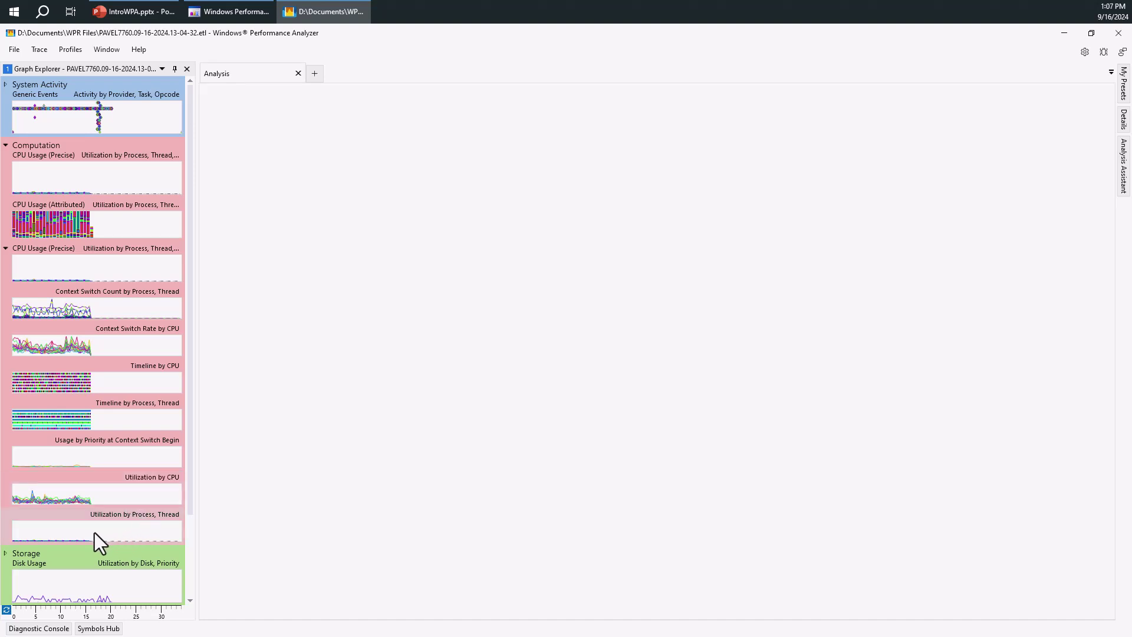
{"action": "left_click_drag", "start_coordinate": [92, 533], "coordinate": [401, 245]}
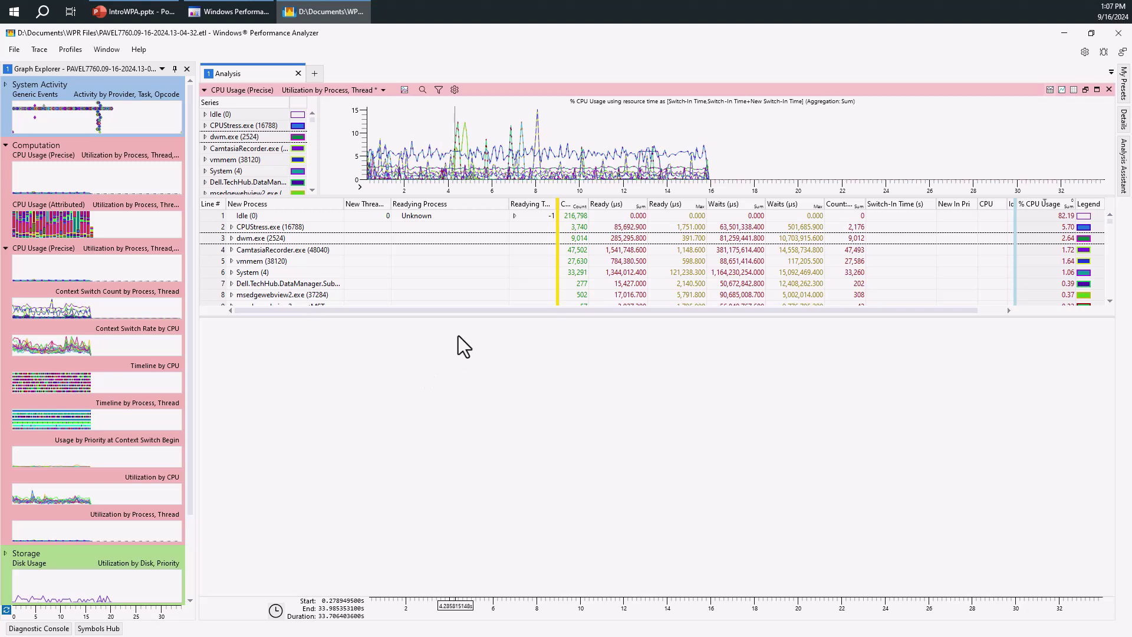
{"action": "left_click_drag", "start_coordinate": [467, 318], "coordinate": [469, 373]}
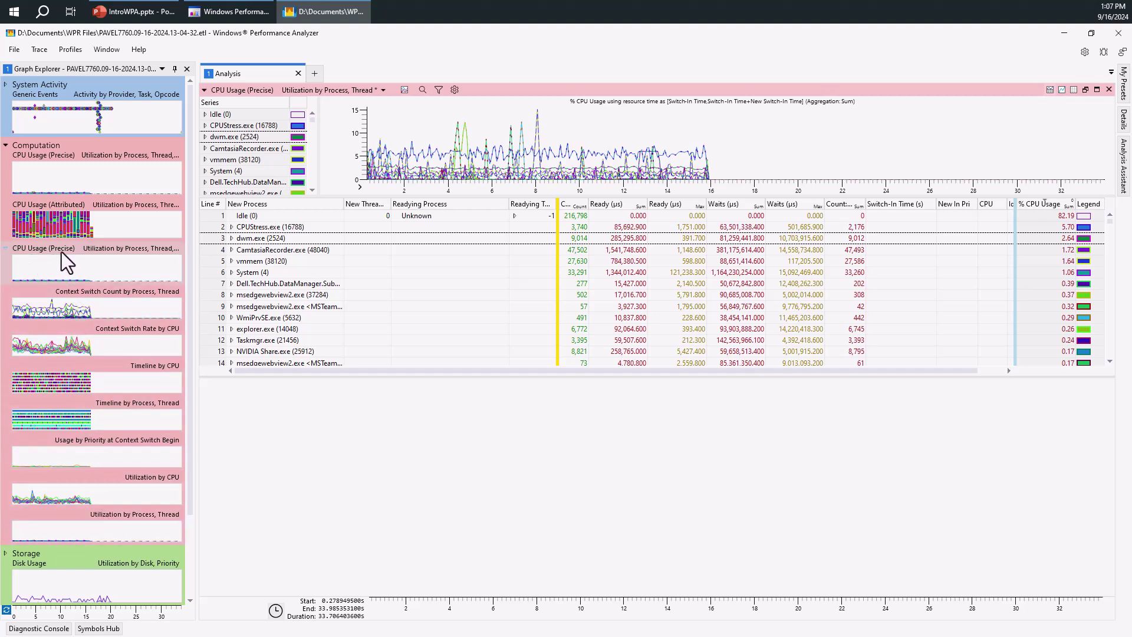
Switch the CPU Usage (Precise) pane to the Context Switch Rate by CPU preset and finally to Utilization by CPU.
{"action": "left_click", "coordinate": [381, 90]}
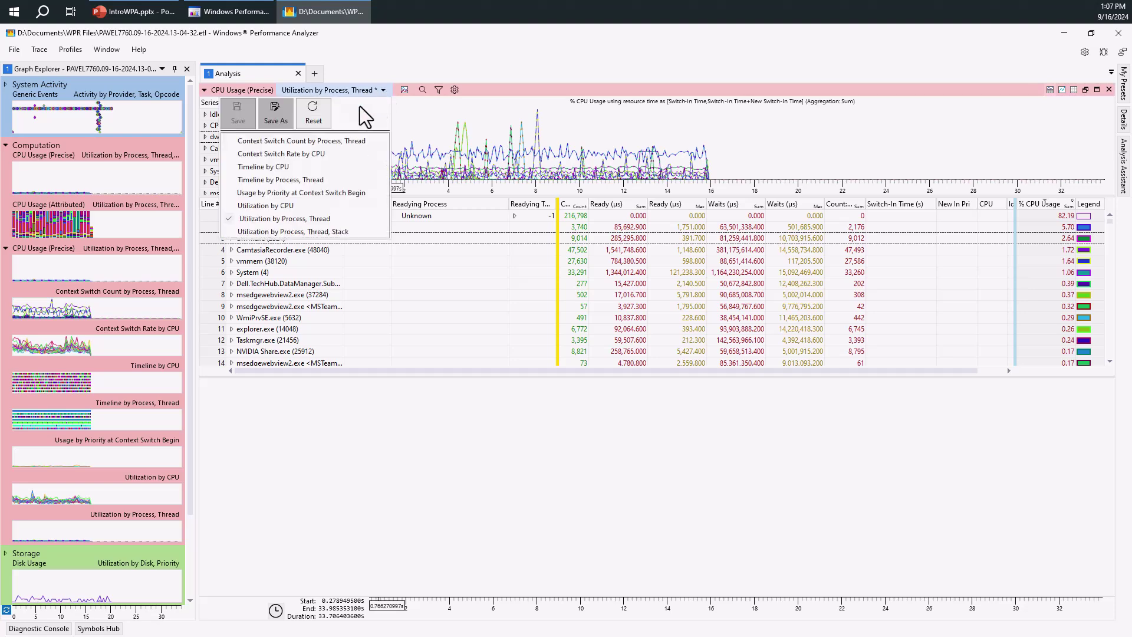
{"action": "left_click", "coordinate": [291, 155]}
{"action": "left_click", "coordinate": [375, 90]}
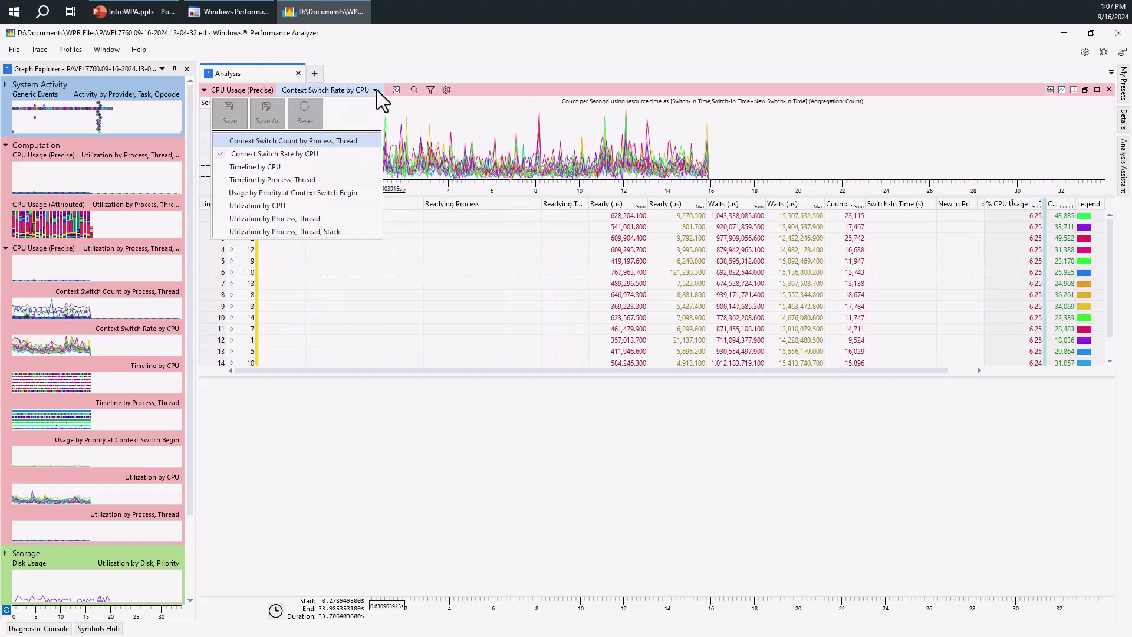
{"action": "left_click", "coordinate": [285, 214]}
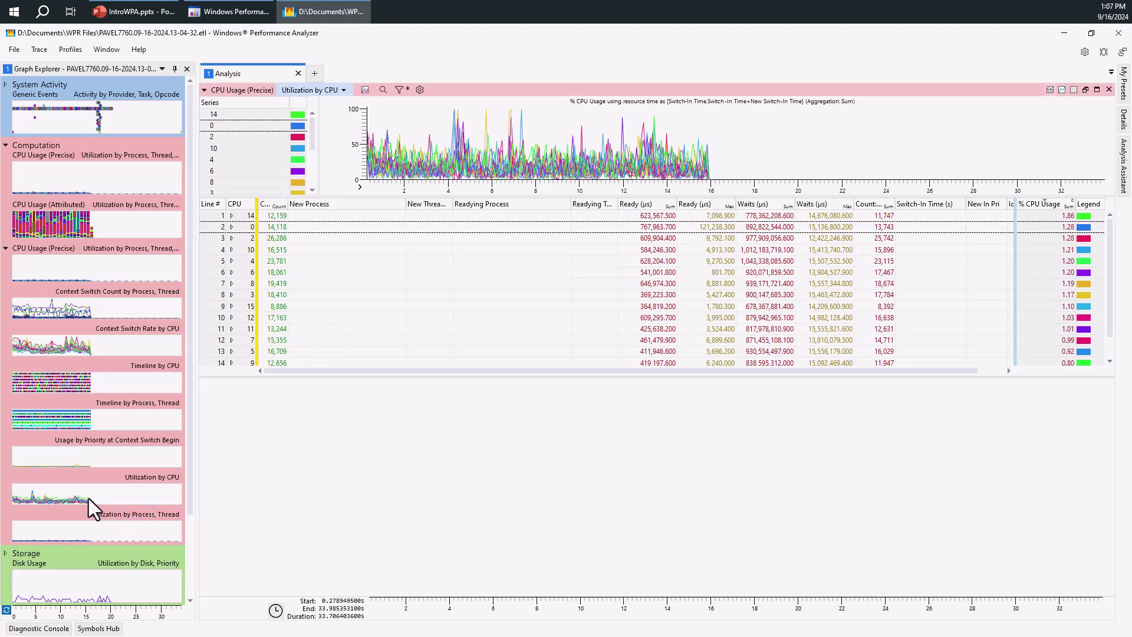
Add the Utilization by Process, Thread graph below the Utilization by CPU pane, and shorten the Utilization by CPU pane.
{"action": "left_click_drag", "start_coordinate": [94, 533], "coordinate": [440, 454]}
{"action": "mouse_move", "coordinate": [459, 472]}
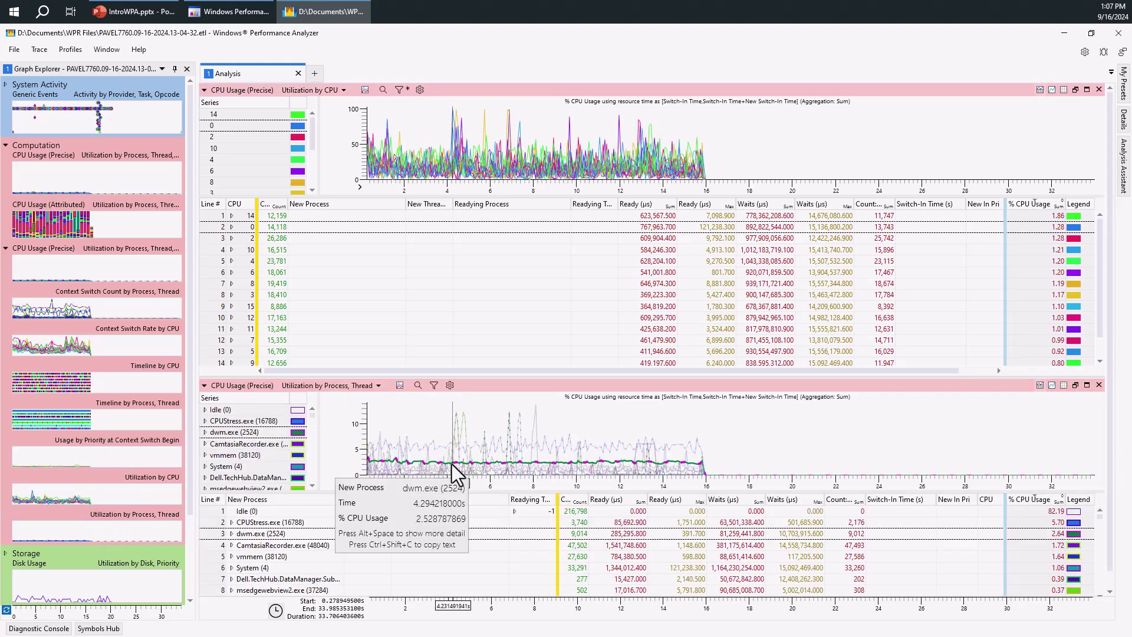
{"action": "left_click_drag", "start_coordinate": [497, 377], "coordinate": [511, 320]}
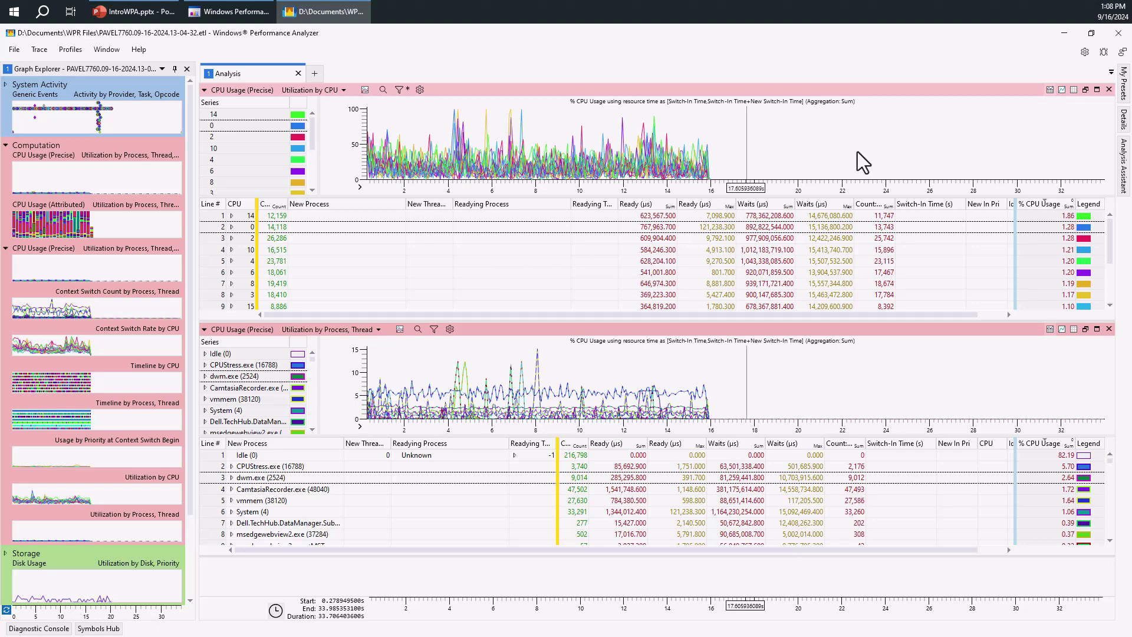
Try the Utilization by CPU pane as an enlarged graph only and as table only, restore the combined display, and shorten the pane.
{"action": "left_click", "coordinate": [1062, 90]}
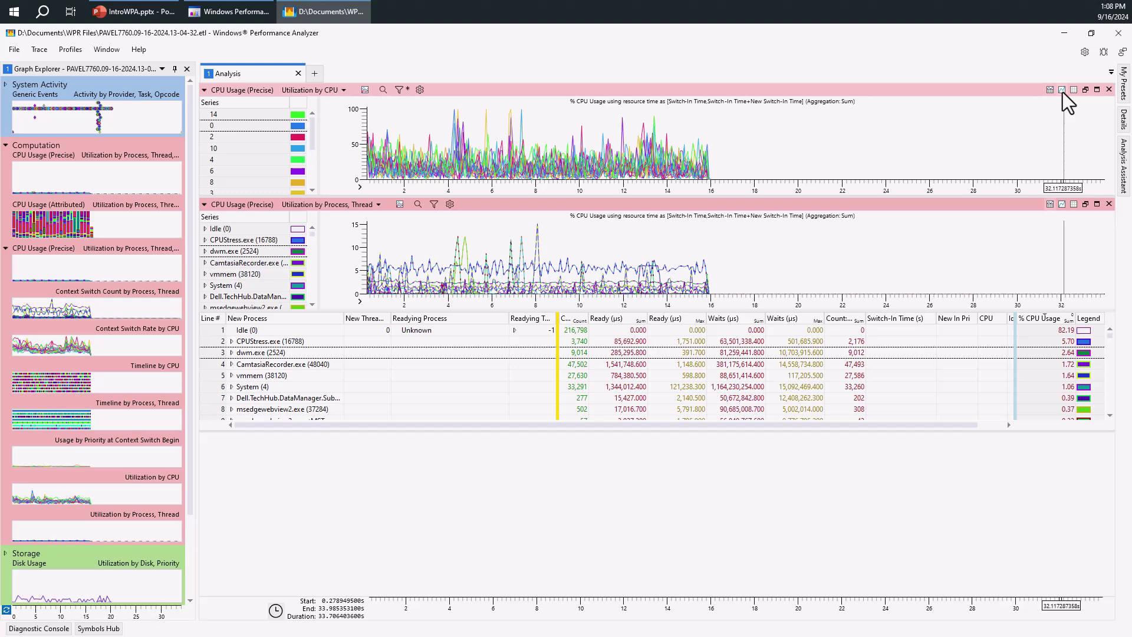
{"action": "left_click_drag", "start_coordinate": [769, 200], "coordinate": [773, 329]}
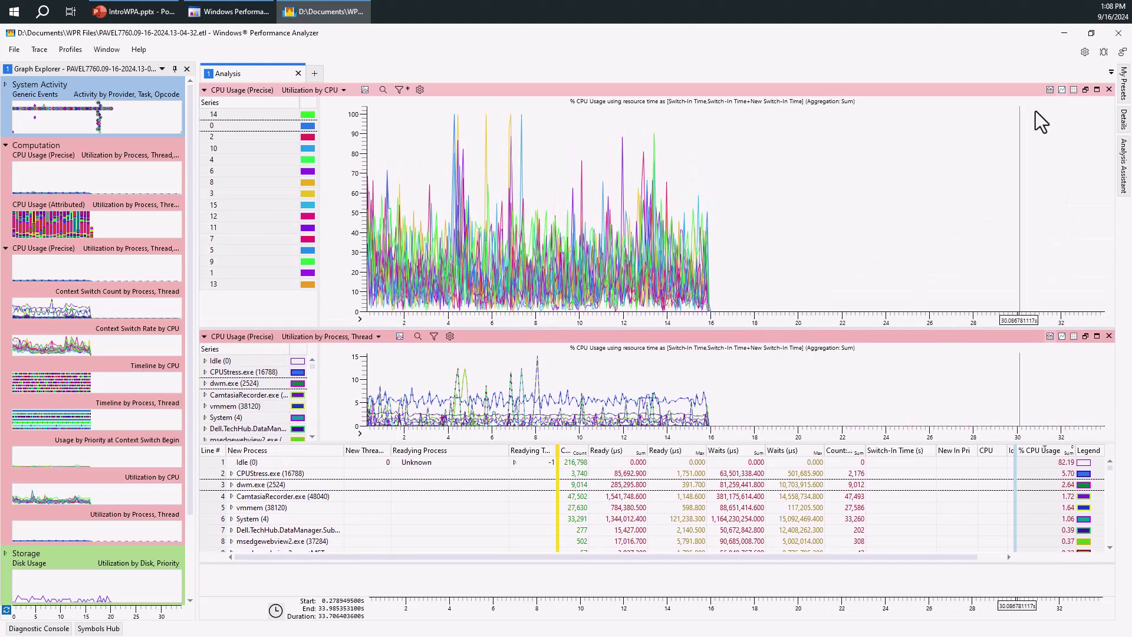
{"action": "left_click", "coordinate": [1074, 90]}
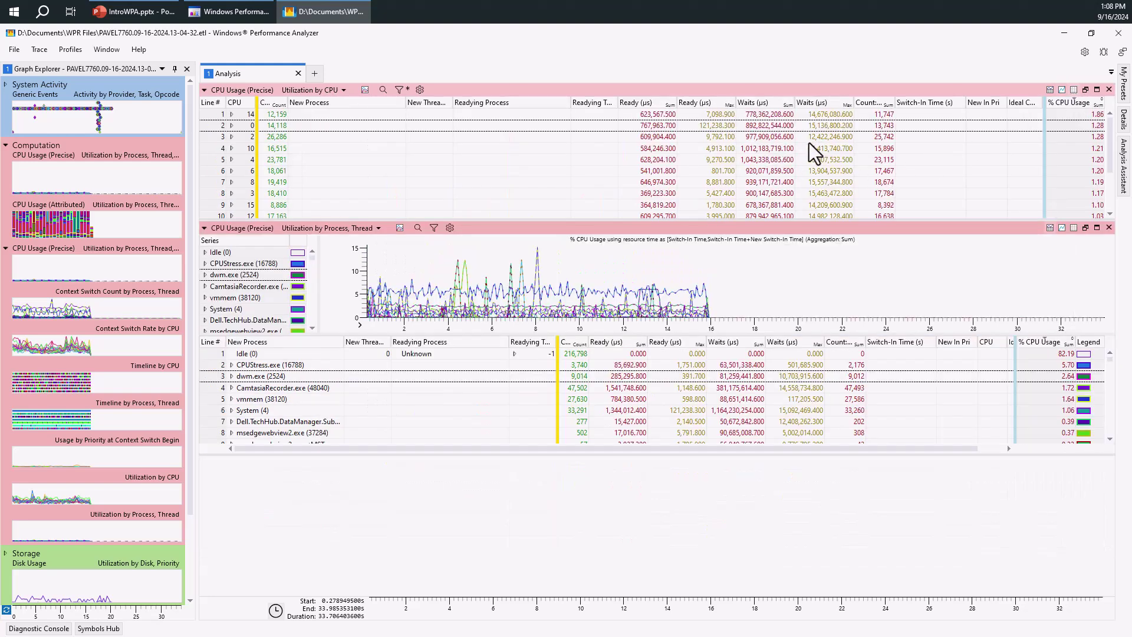
{"action": "left_click", "coordinate": [1050, 91]}
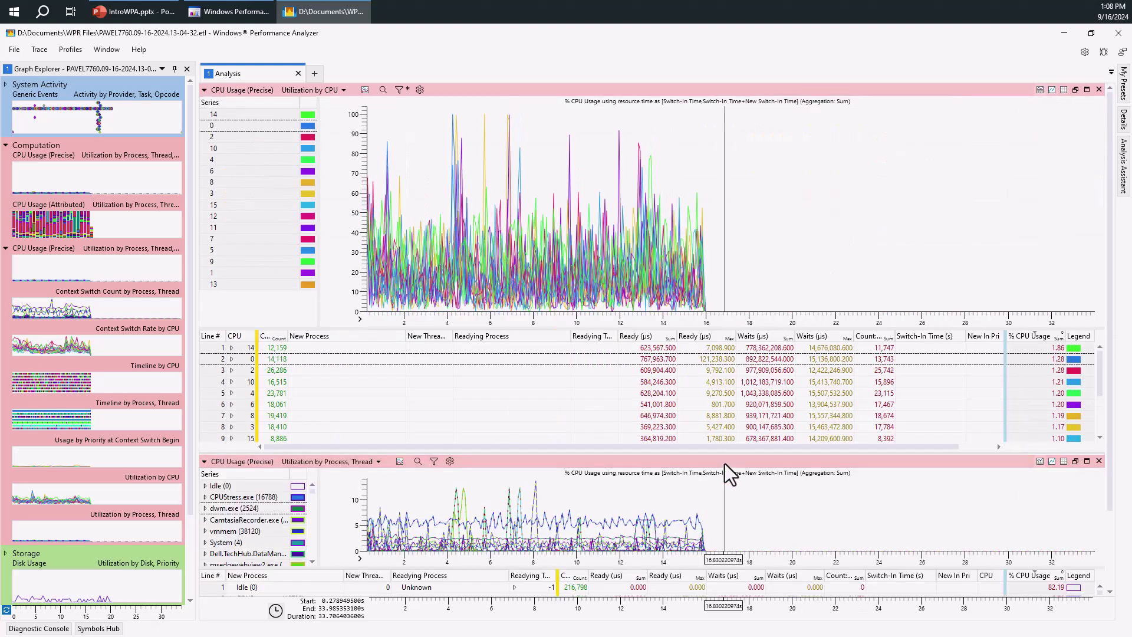
{"action": "left_click_drag", "start_coordinate": [725, 456], "coordinate": [726, 336]}
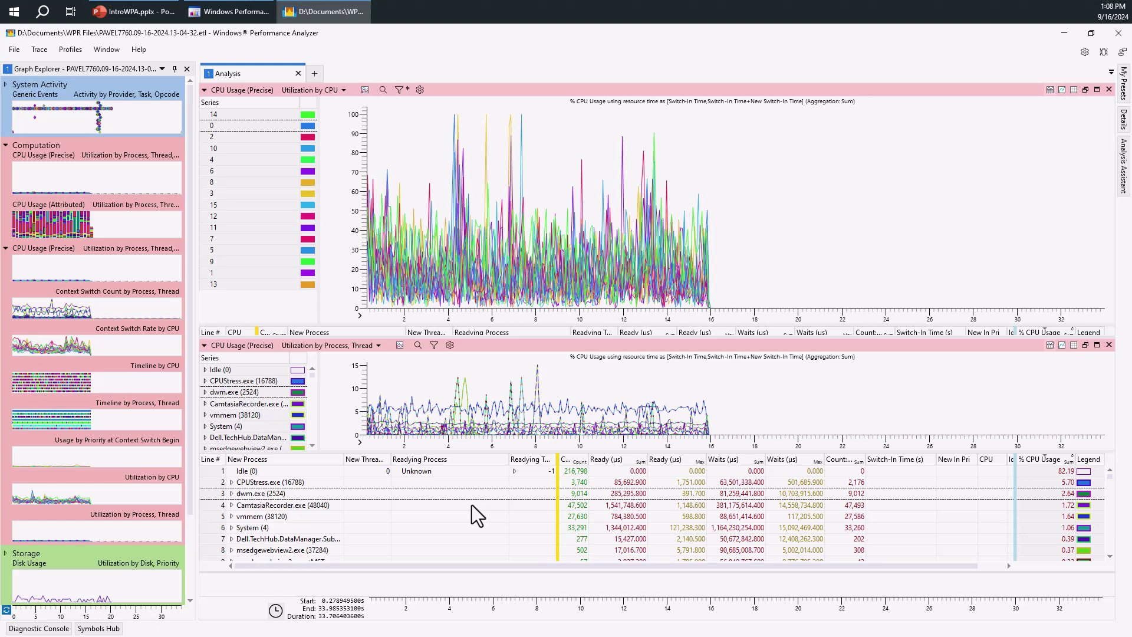
Select the time range from about 3.86 s to 7.28 s in the Utilization by CPU graph and zoom to it.
{"action": "mouse_move", "coordinate": [480, 250]}
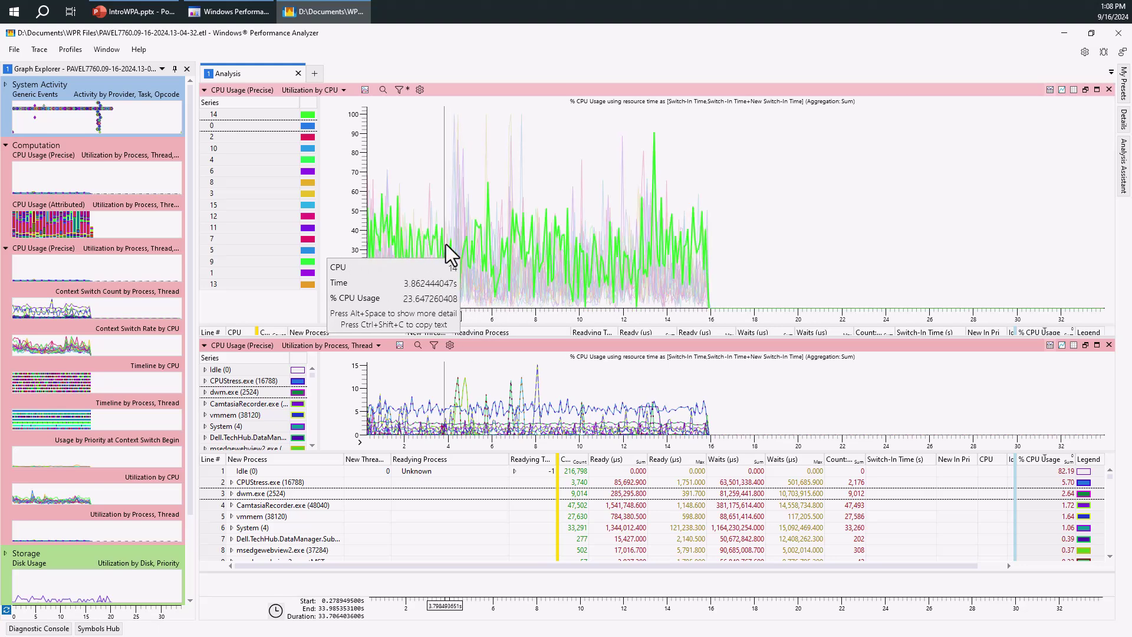
{"action": "left_click_drag", "start_coordinate": [445, 244], "coordinate": [521, 246]}
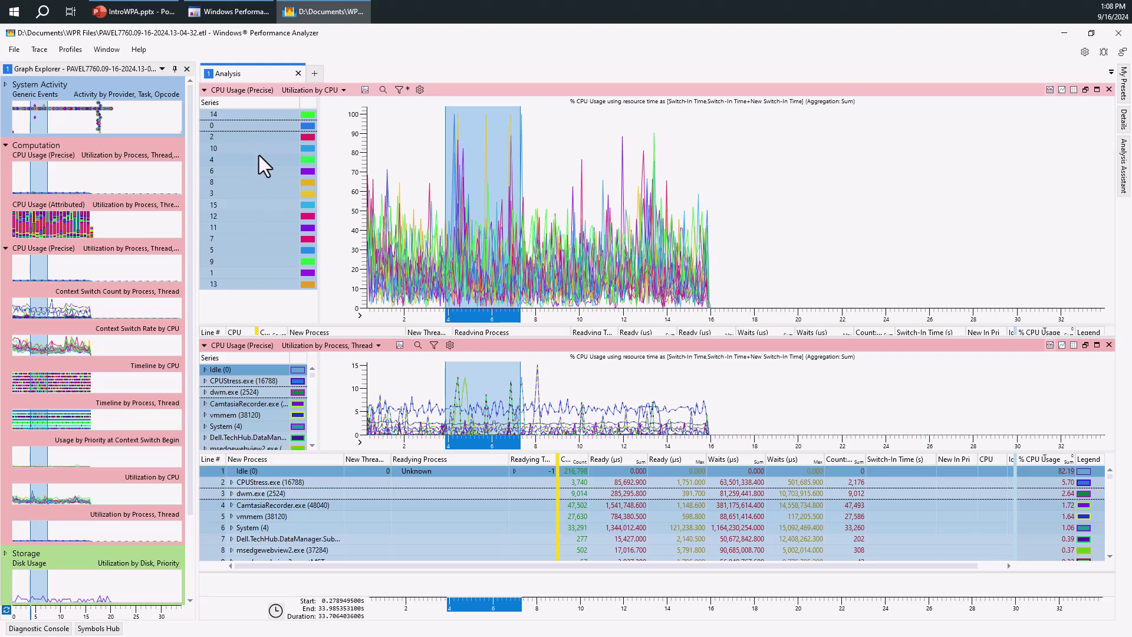
{"action": "right_click", "coordinate": [494, 170]}
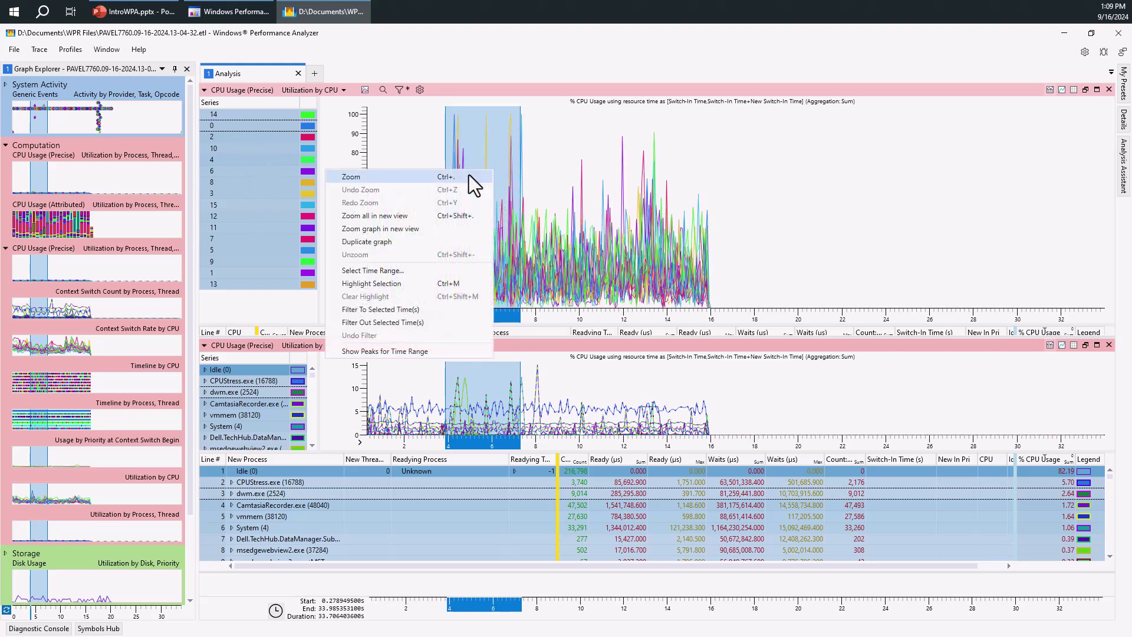
{"action": "left_click", "coordinate": [469, 176]}
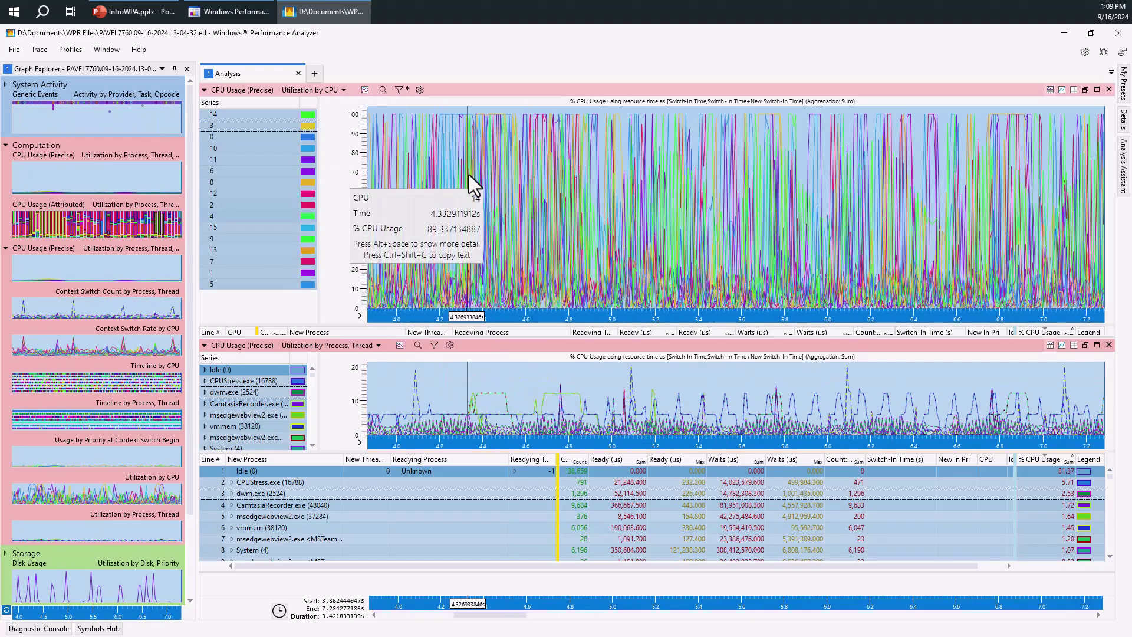
Zoom further into the range from about 4.53 s to 5.50 s in the Utilization by CPU graph.
{"action": "left_click_drag", "start_coordinate": [511, 192], "coordinate": [720, 198]}
{"action": "right_click", "coordinate": [606, 179]}
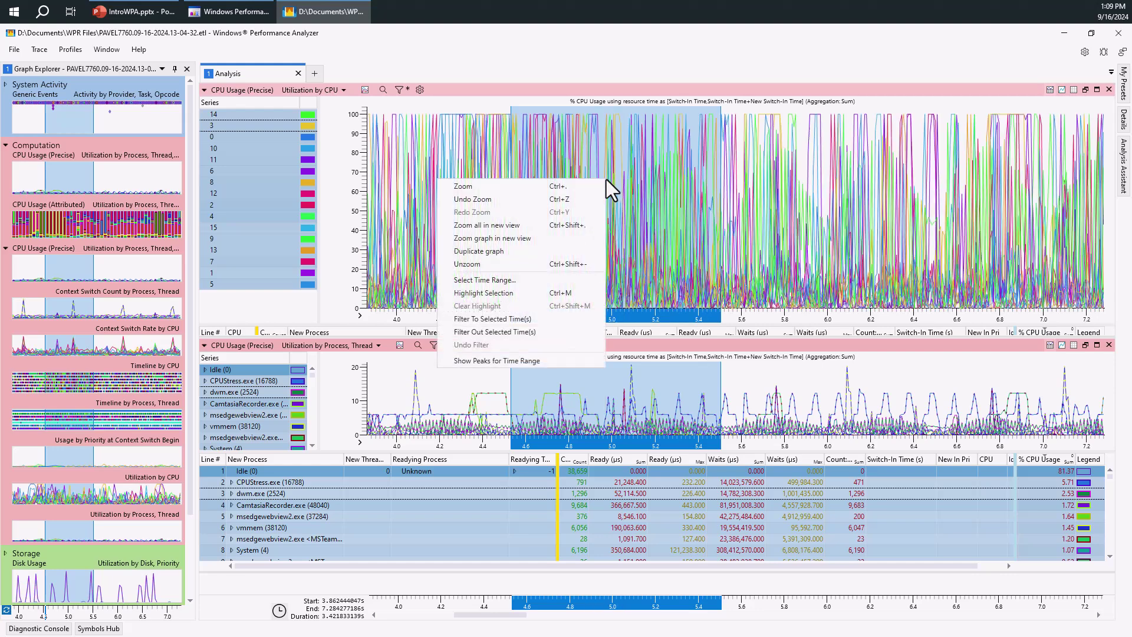
{"action": "left_click", "coordinate": [590, 185]}
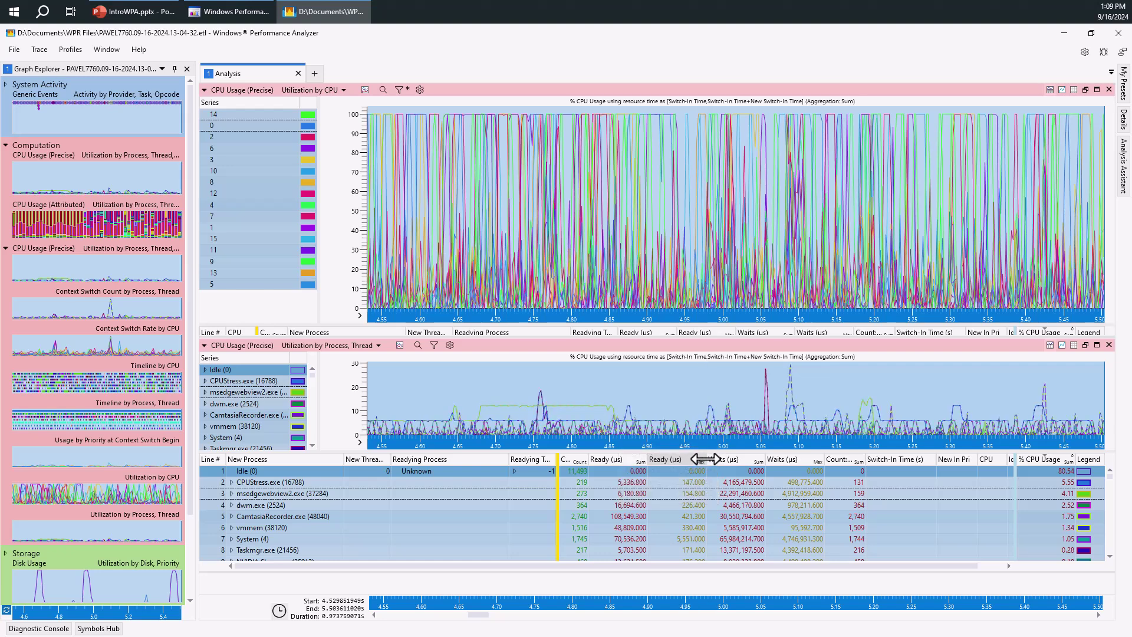
Shorten the Utilization by CPU pane and undo the last zoom.
{"action": "left_click_drag", "start_coordinate": [706, 453], "coordinate": [693, 239]}
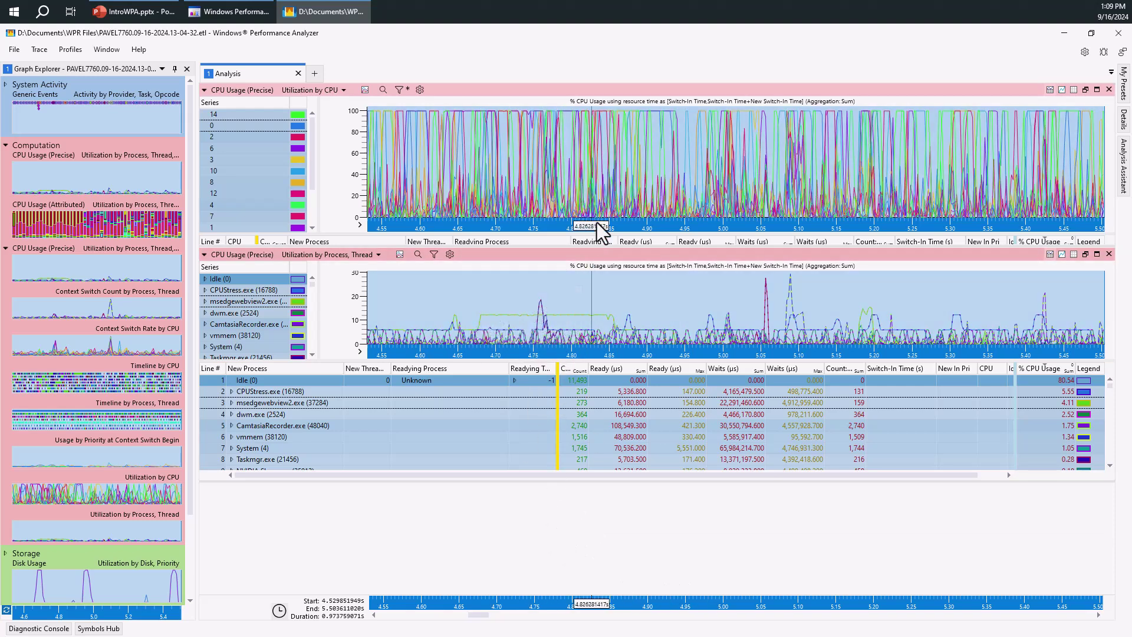
{"action": "right_click", "coordinate": [632, 171]}
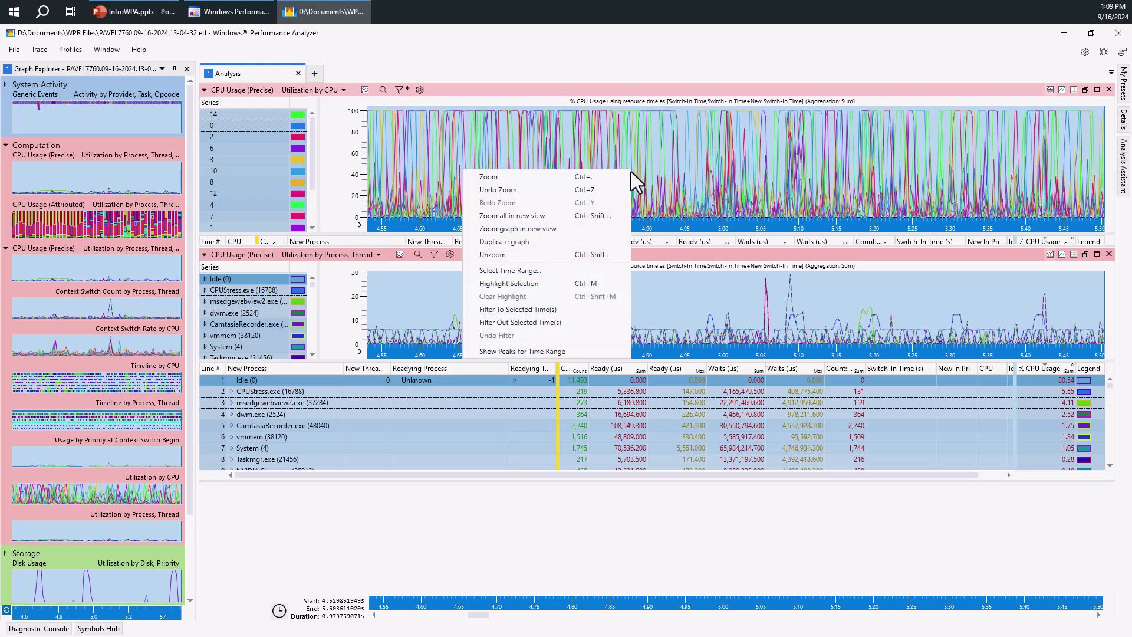
{"action": "left_click", "coordinate": [546, 190]}
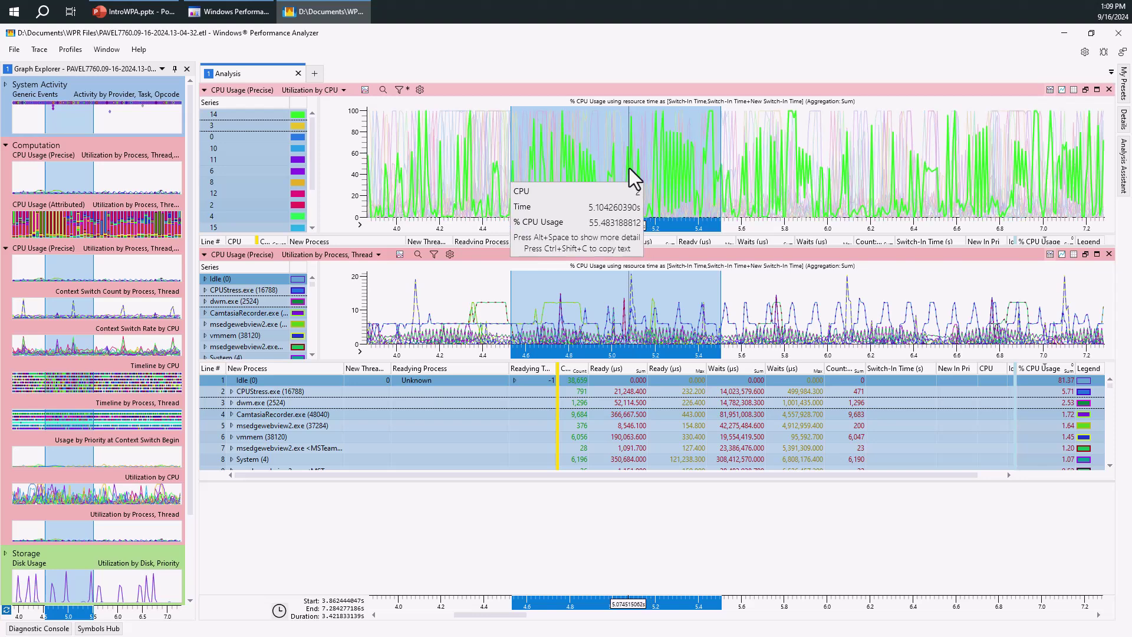
Select the time range from about 5.73 s to 6.14 s in the Utilization by CPU graph and zoom to it.
{"action": "left_click_drag", "start_coordinate": [769, 166], "coordinate": [858, 172]}
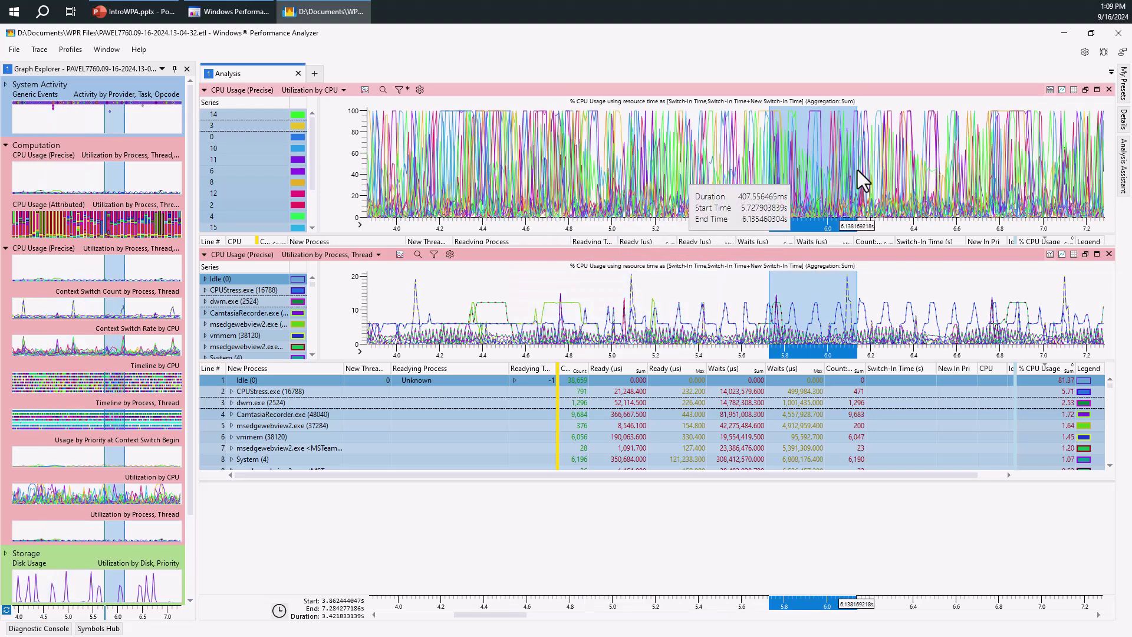
{"action": "right_click", "coordinate": [821, 164]}
{"action": "left_click", "coordinate": [789, 171]}
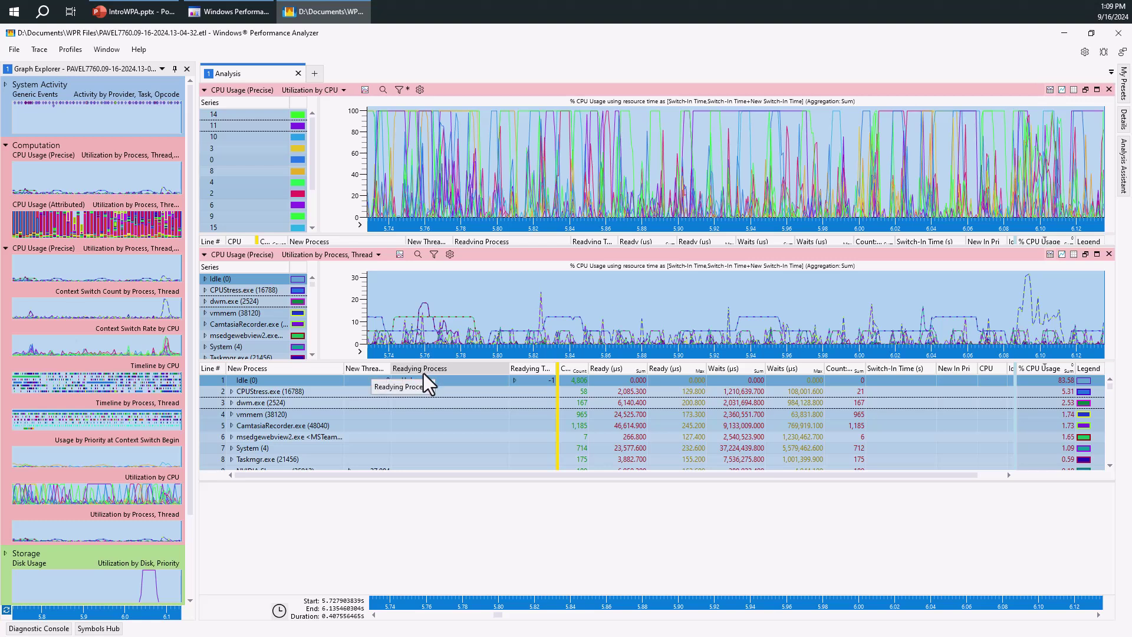
Add the Utilization by Process, Thread graph to a new analysis view and enlarge its table and chart areas.
{"action": "left_click_drag", "start_coordinate": [106, 534], "coordinate": [324, 85]}
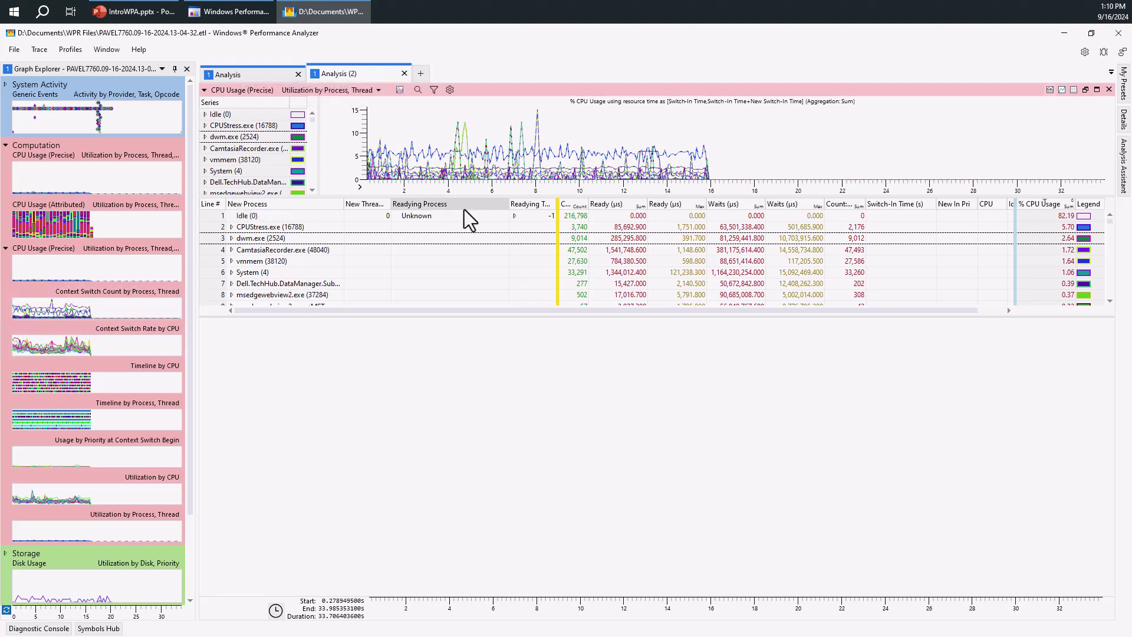
{"action": "left_click_drag", "start_coordinate": [468, 316], "coordinate": [493, 490]}
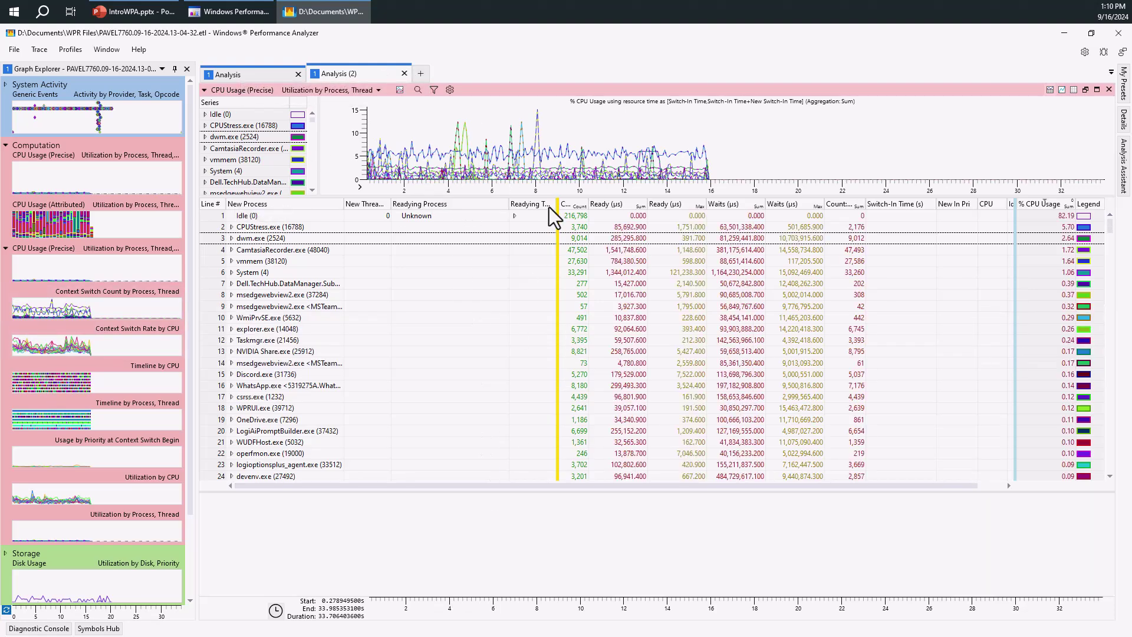
{"action": "left_click_drag", "start_coordinate": [546, 196], "coordinate": [569, 326]}
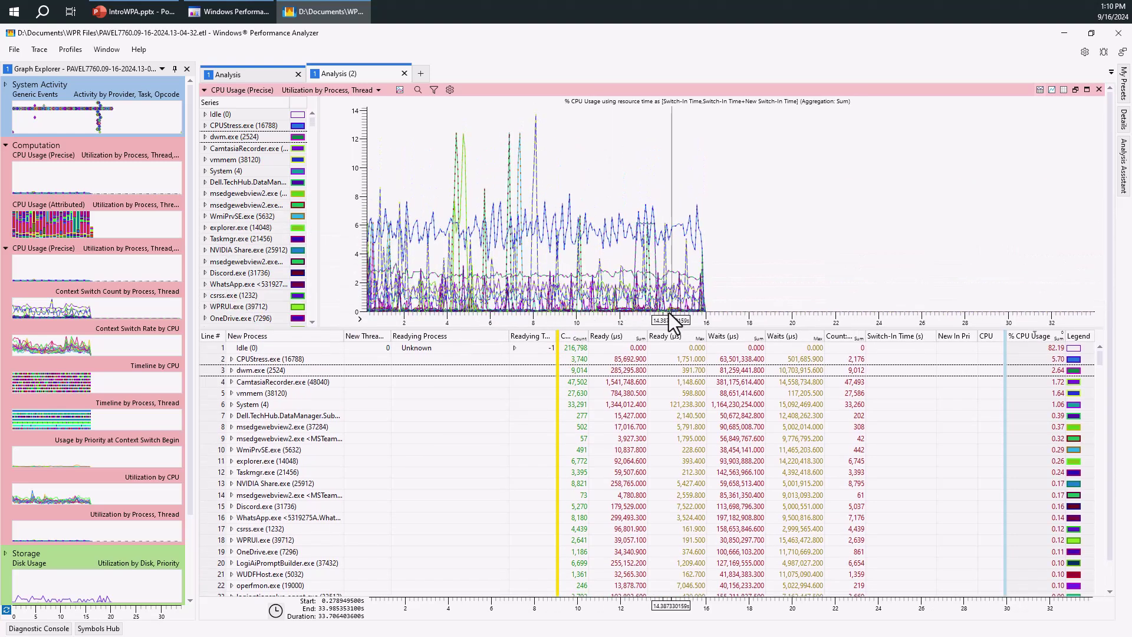
Zoom the new view's Utilization by Process, Thread graph to the range from about 2.87 s to 11.40 s.
{"action": "left_click_drag", "start_coordinate": [423, 268], "coordinate": [608, 259]}
{"action": "right_click", "coordinate": [533, 246]}
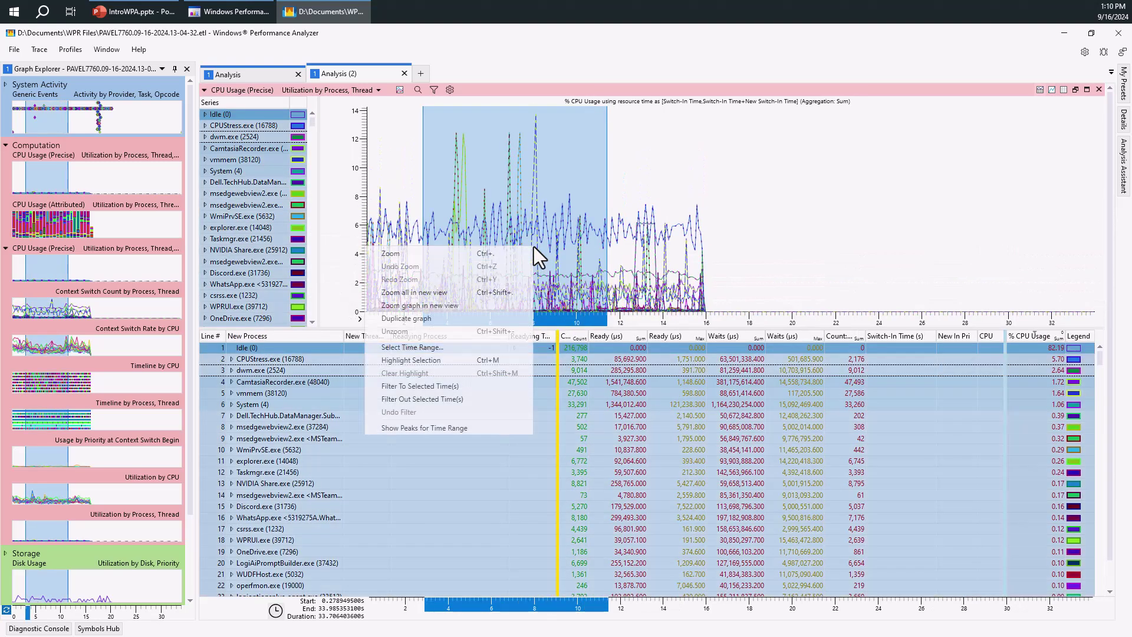
{"action": "left_click", "coordinate": [500, 255]}
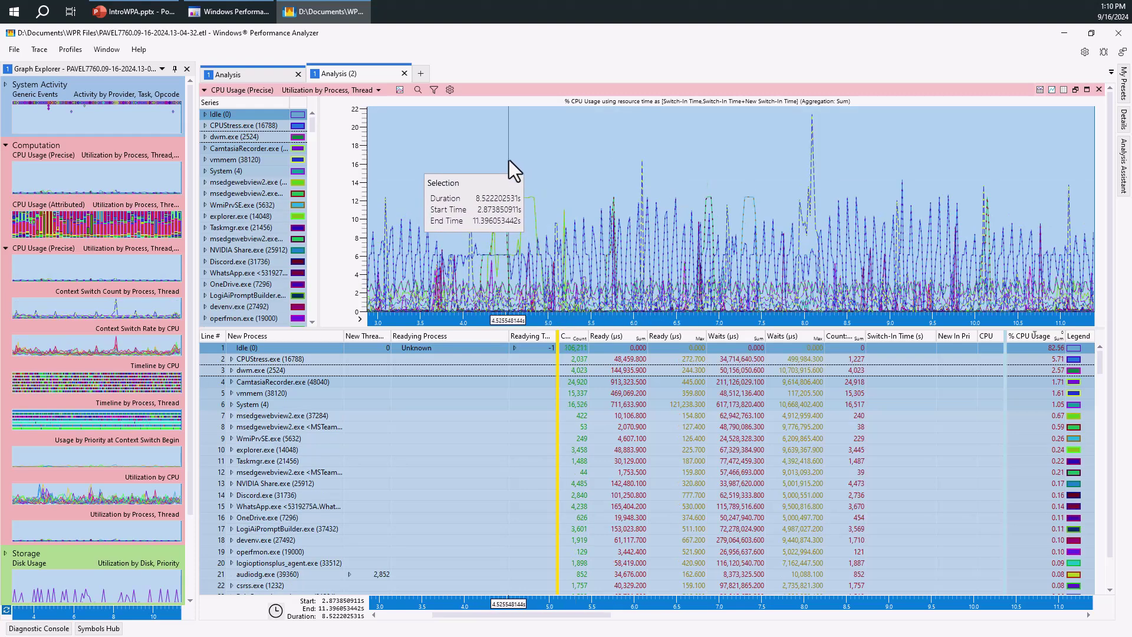
Make the Graph Explorer thumbnails show the full trace timeline and shift the second analysis view's visible range to about 3.93–12.45 s.
{"action": "left_click", "coordinate": [249, 76]}
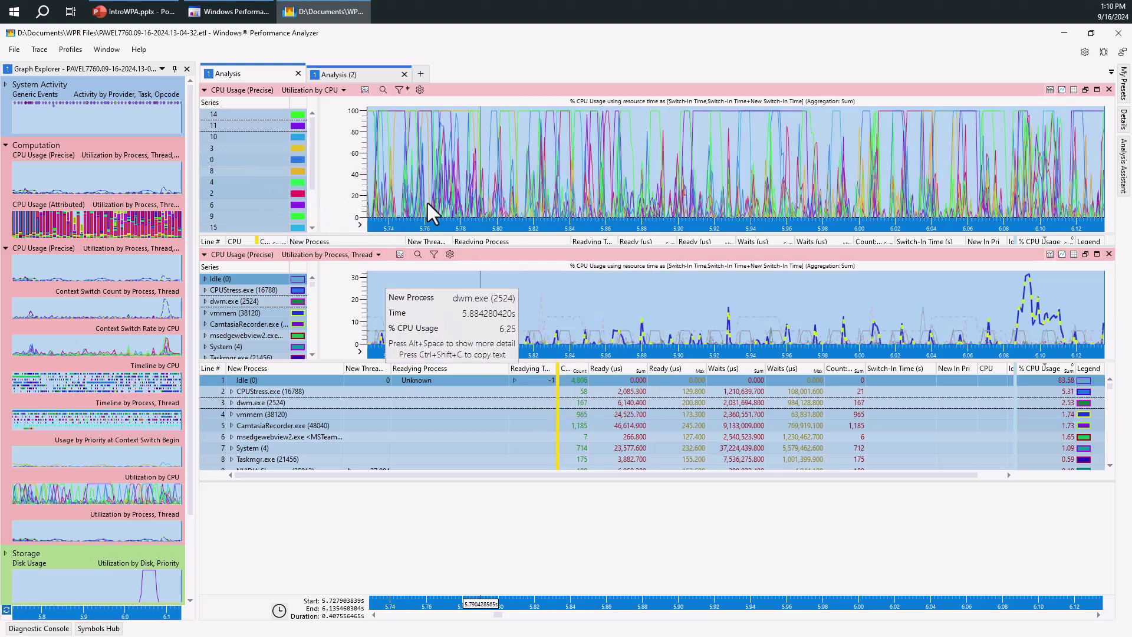
{"action": "left_click", "coordinate": [375, 75]}
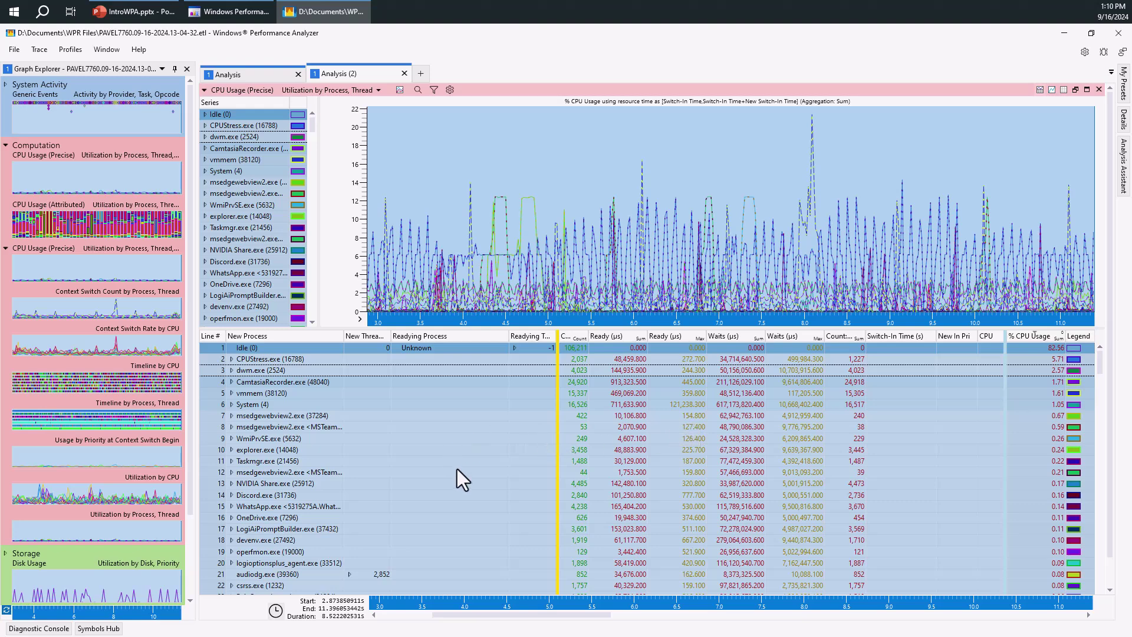
{"action": "left_click", "coordinate": [6, 611]}
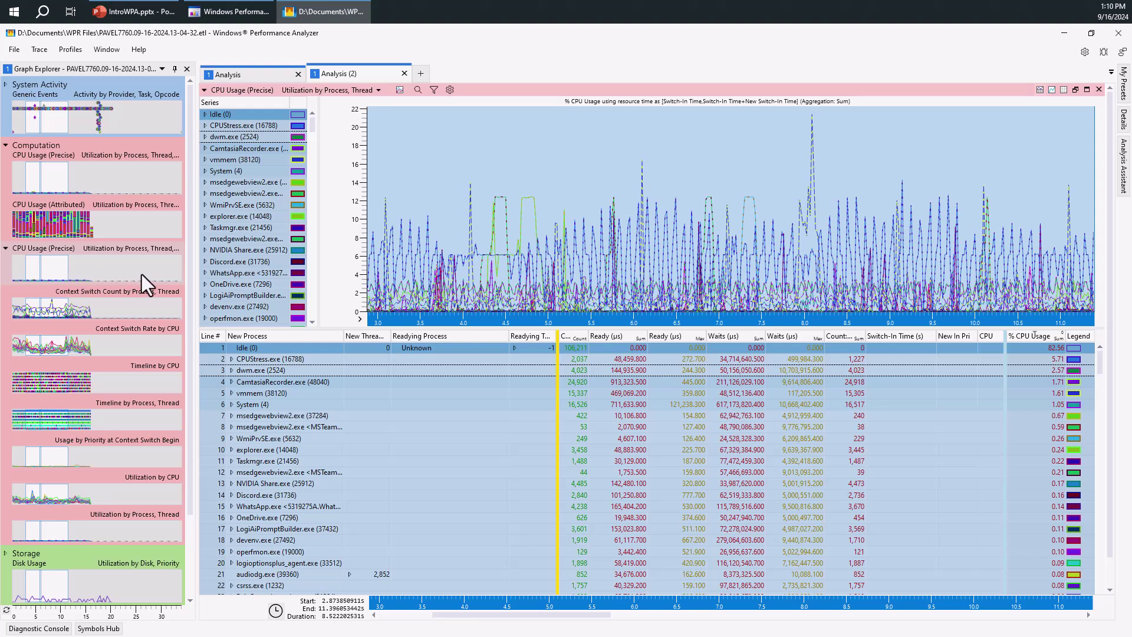
{"action": "mouse_move", "coordinate": [59, 310]}
{"action": "left_mouse_down"}
{"action": "mouse_move", "coordinate": [101, 306]}
{"action": "mouse_move", "coordinate": [62, 308]}
{"action": "left_mouse_up"}
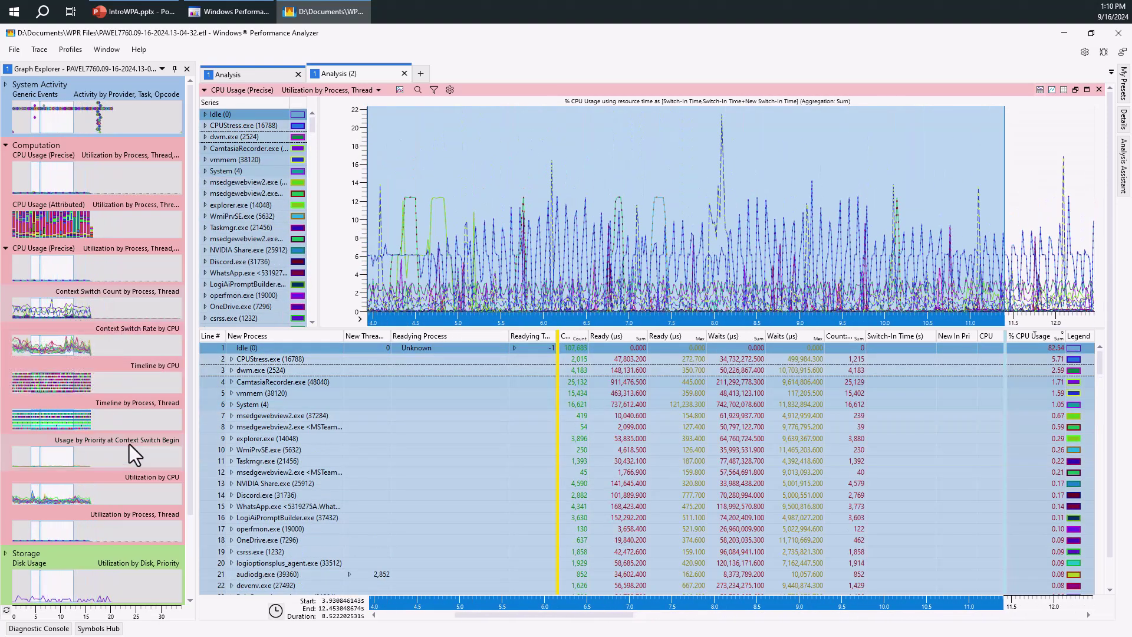
{"action": "left_click", "coordinate": [6, 610]}
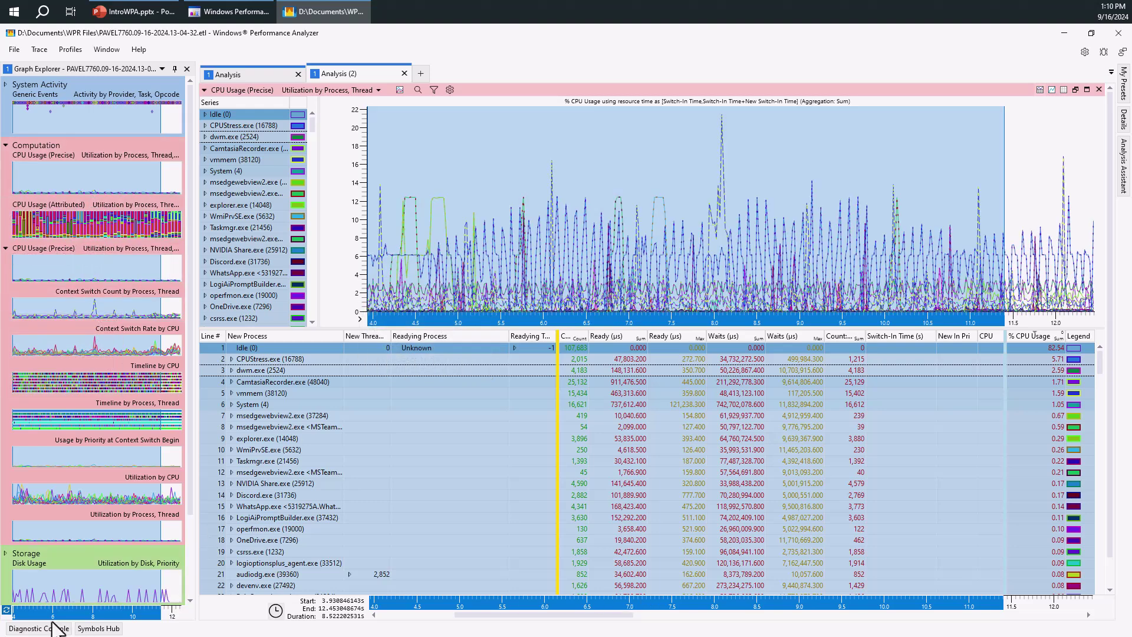
{"action": "left_click", "coordinate": [6, 611]}
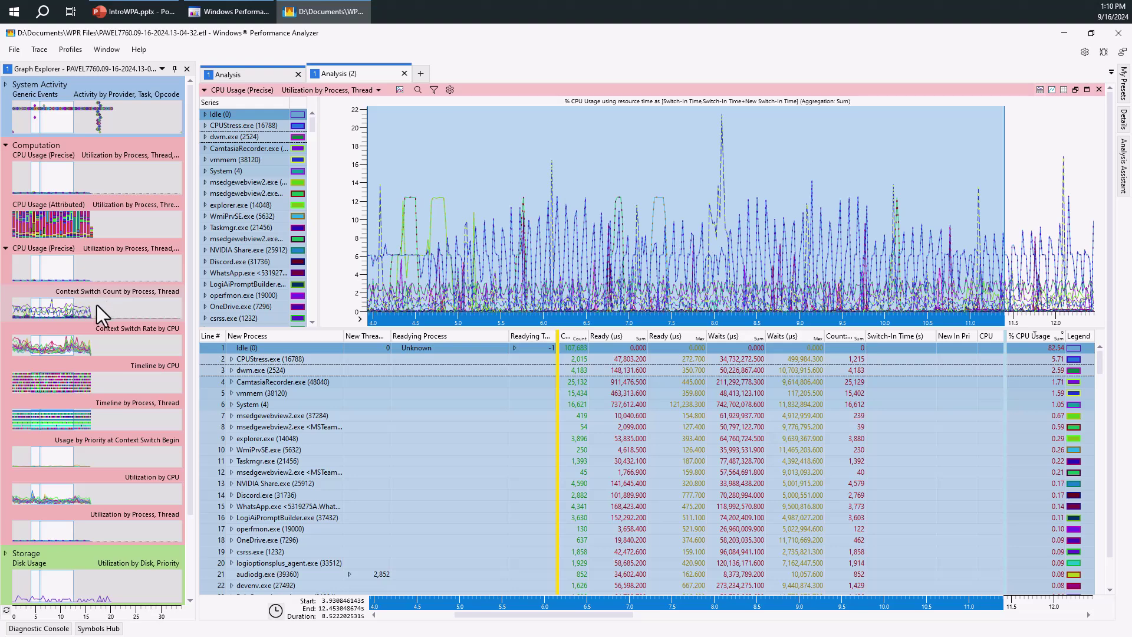
Widen the series list in the second analysis view and highlight the explorer.exe (14048) row in its table.
{"action": "mouse_move", "coordinate": [99, 316]}
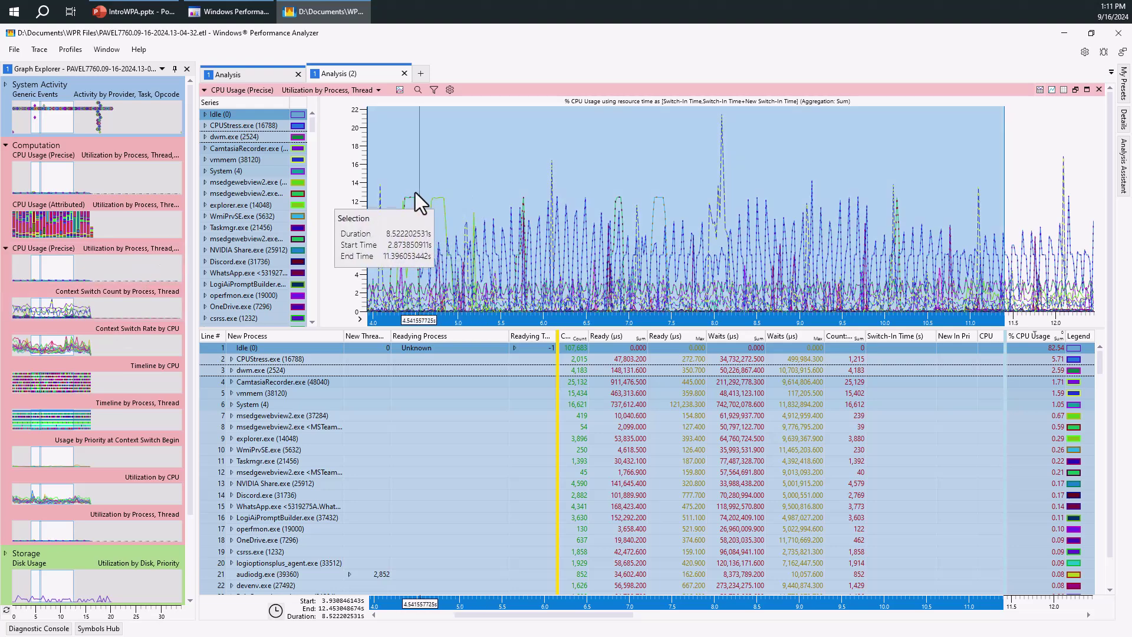
{"action": "left_click_drag", "start_coordinate": [318, 177], "coordinate": [332, 176]}
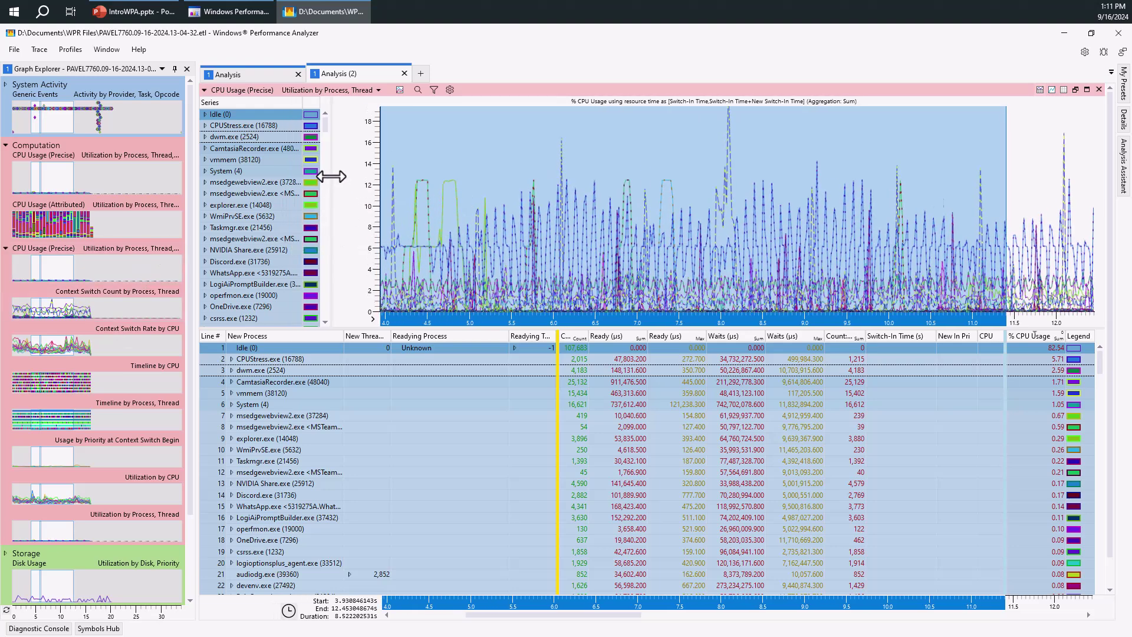
{"action": "left_click", "coordinate": [636, 440]}
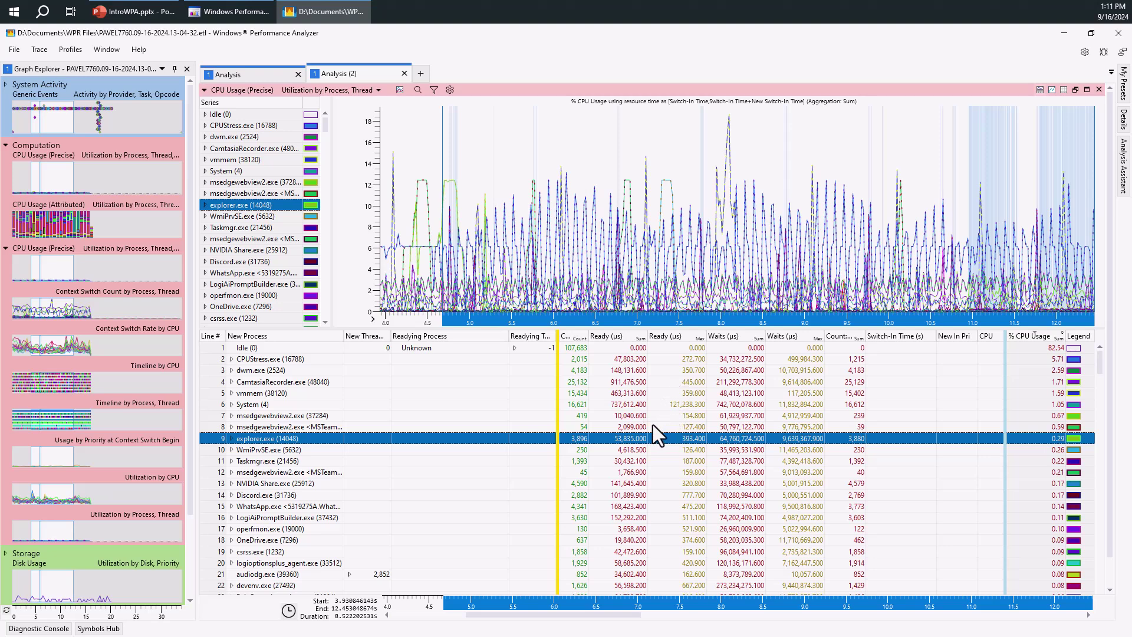
Copy the Utilization by Process, Thread graph from the first analysis view into a new third analysis view.
{"action": "left_click", "coordinate": [253, 75]}
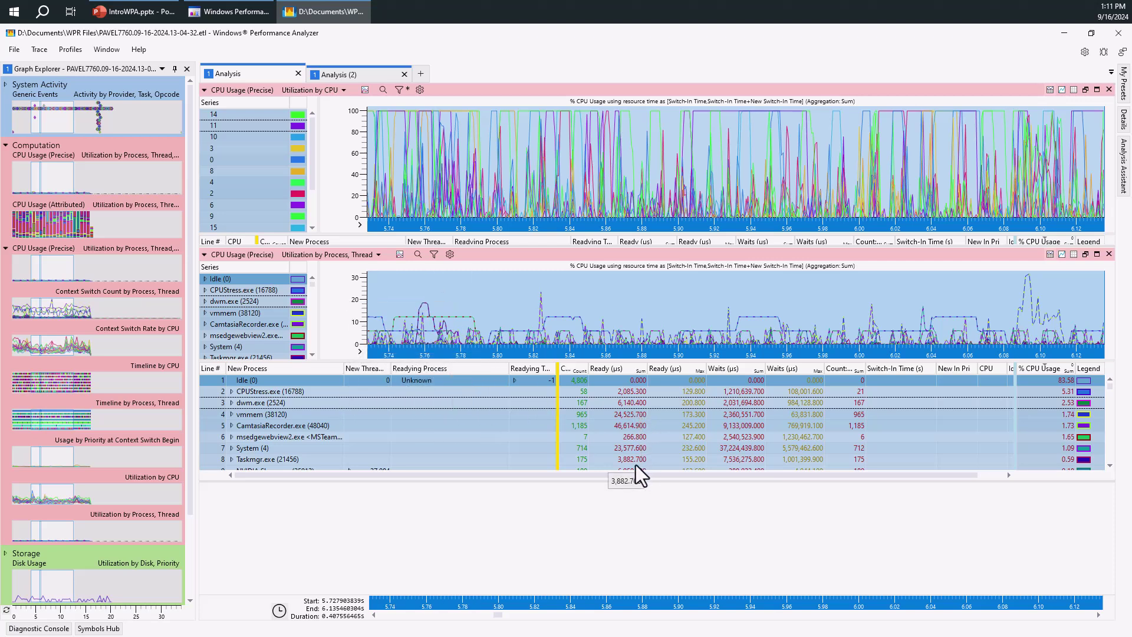
{"action": "left_click", "coordinate": [1097, 254]}
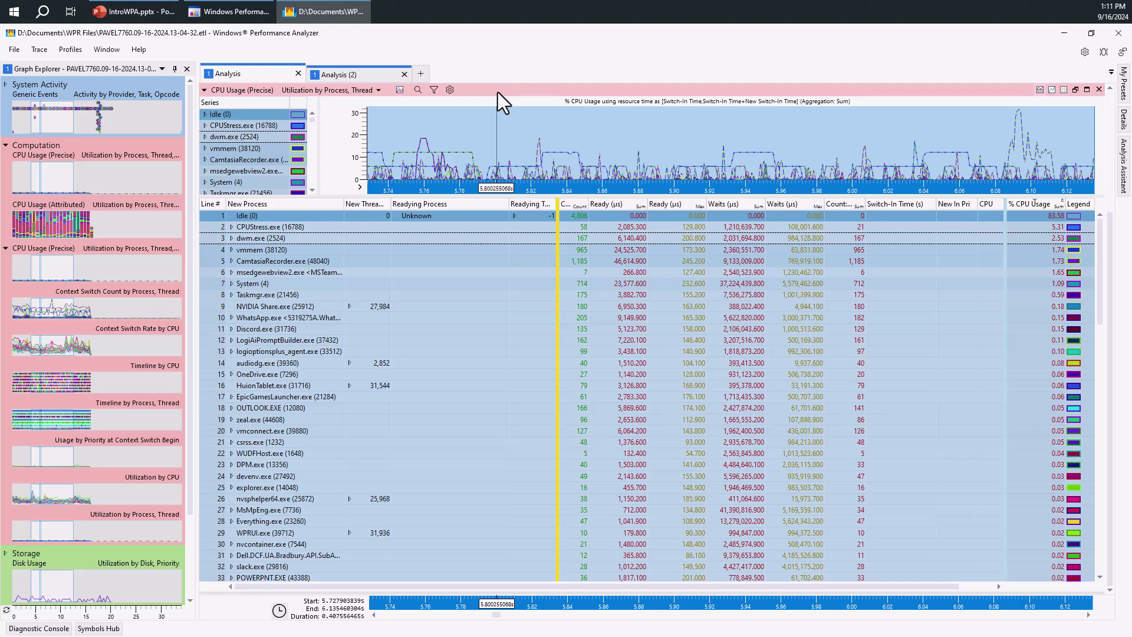
{"action": "left_click_drag", "start_coordinate": [497, 93], "coordinate": [424, 83]}
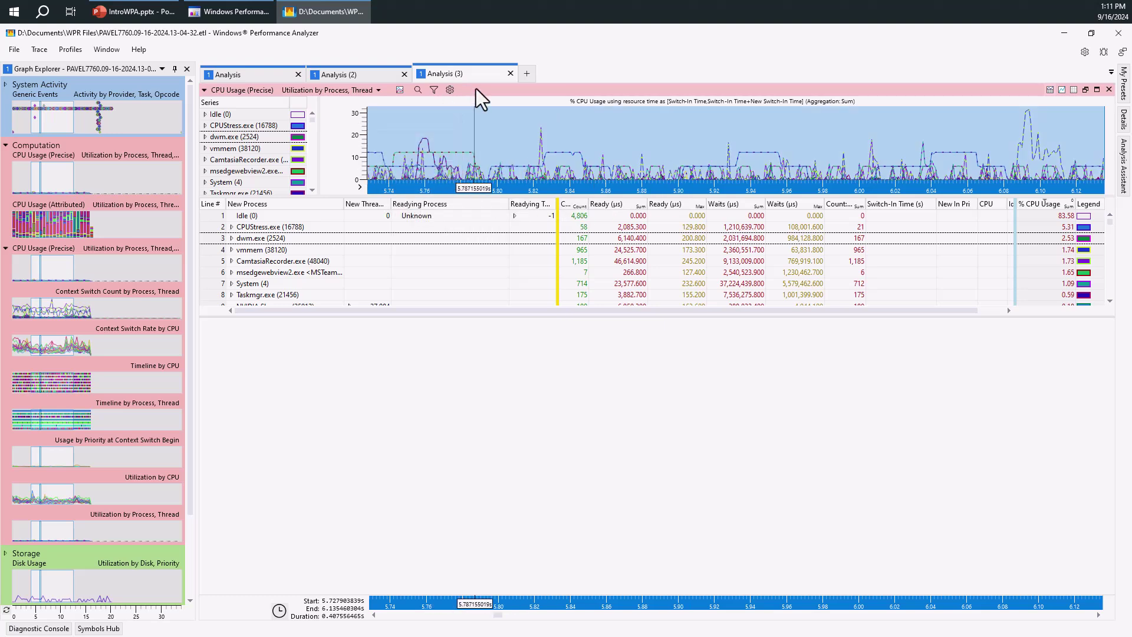
Close the third analysis view and return to the first one.
{"action": "left_click", "coordinate": [353, 73]}
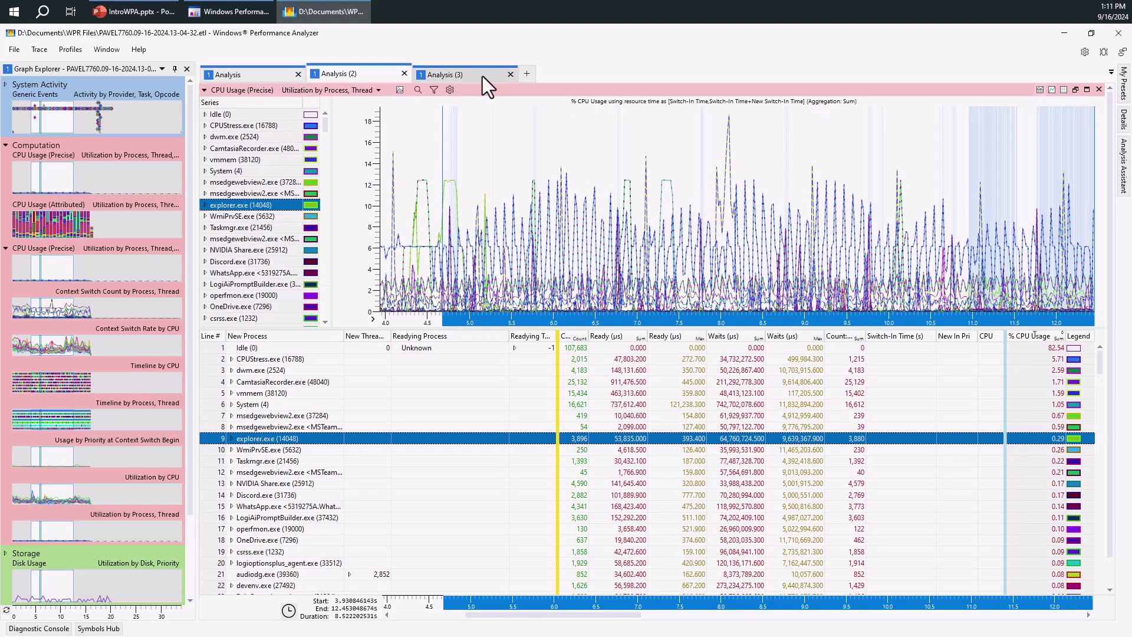
{"action": "left_click", "coordinate": [510, 74]}
{"action": "left_click", "coordinate": [267, 75]}
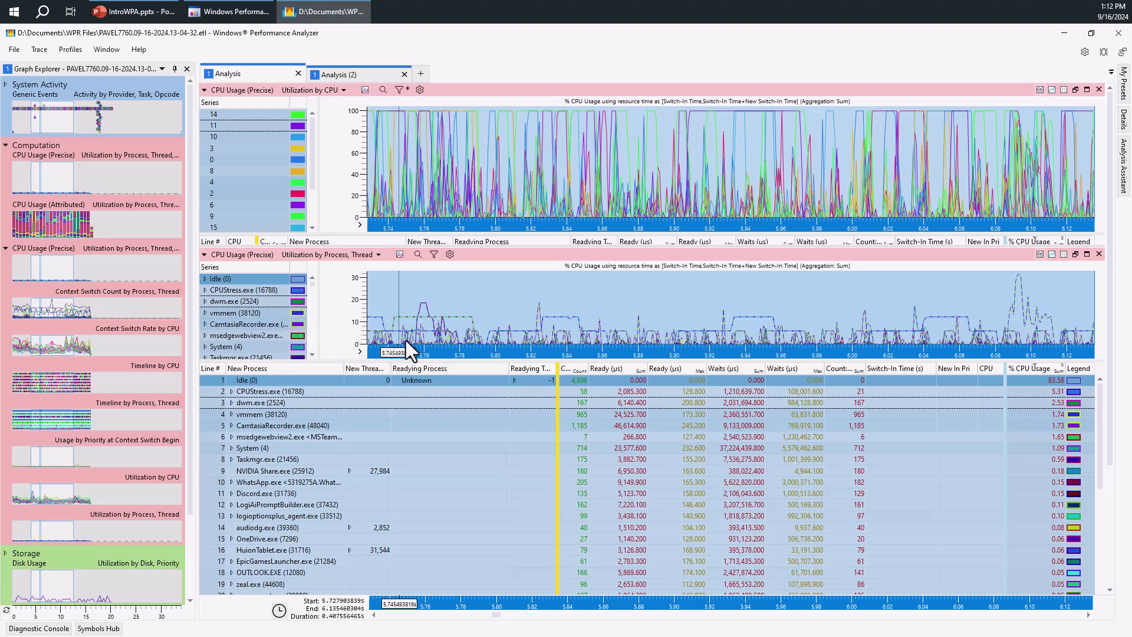
Remove the Utilization by CPU graph from the first analysis view and enlarge the remaining graph's chart area.
{"action": "left_click", "coordinate": [1098, 89]}
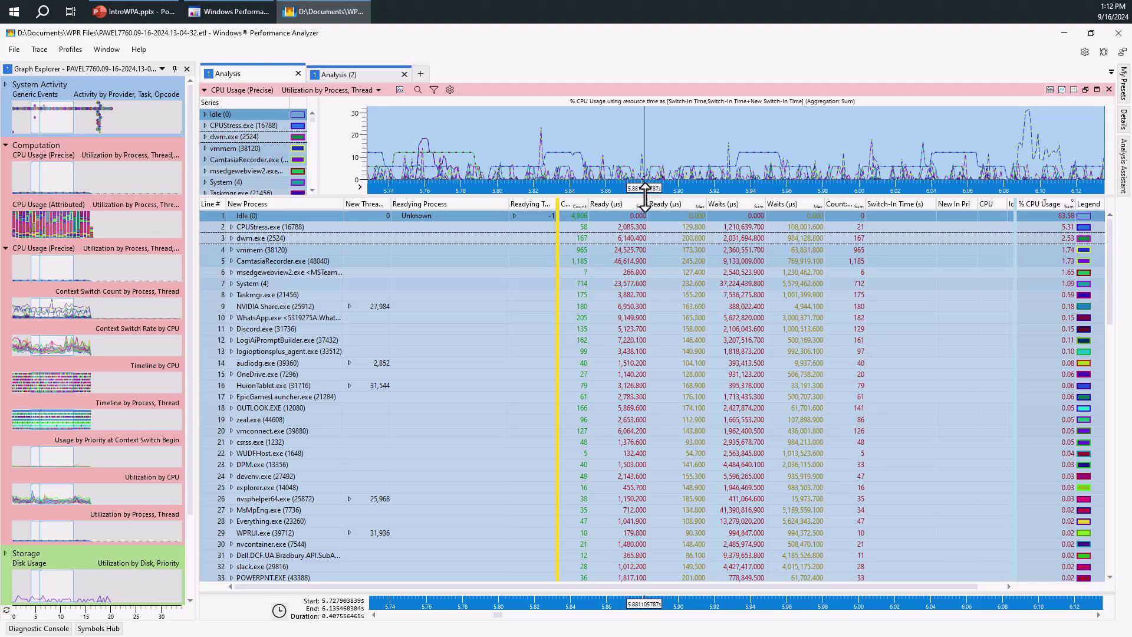
{"action": "left_click_drag", "start_coordinate": [647, 196], "coordinate": [659, 290]}
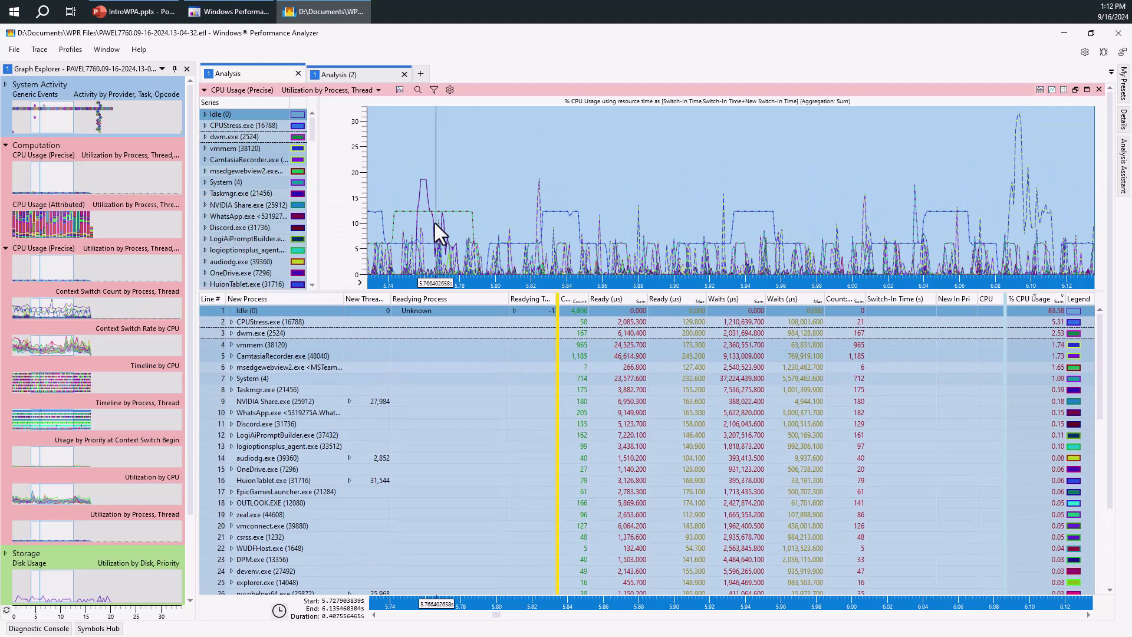
Select a moment at about 5.78 s in the Utilization by Process, Thread graph and unzoom it to the full trace duration.
{"action": "right_click", "coordinate": [635, 161]}
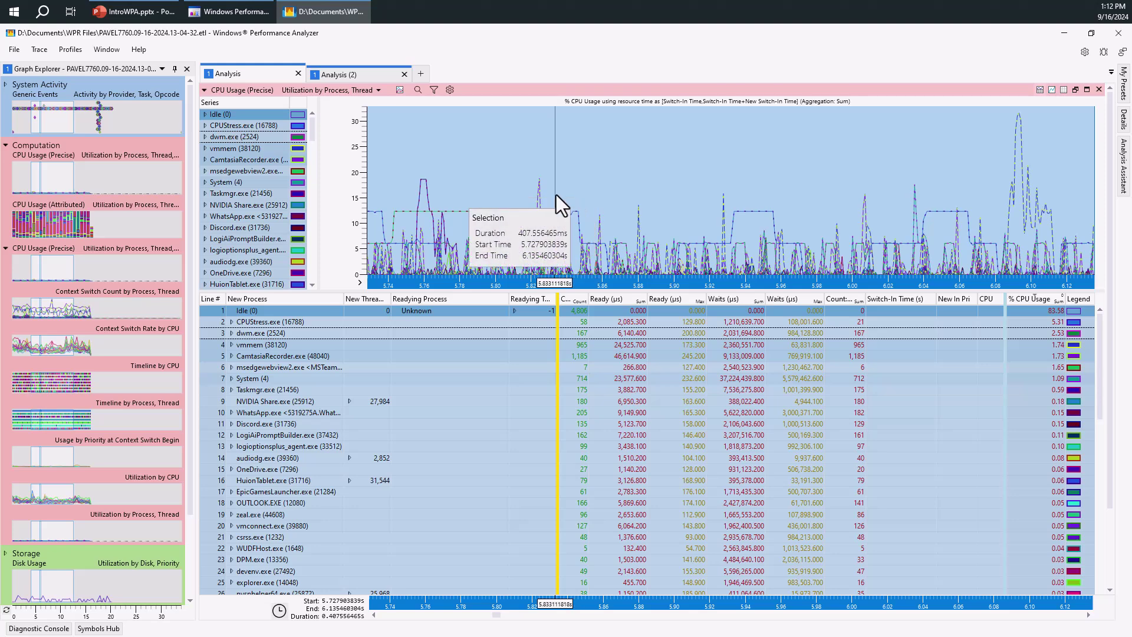
{"action": "right_click", "coordinate": [511, 181]}
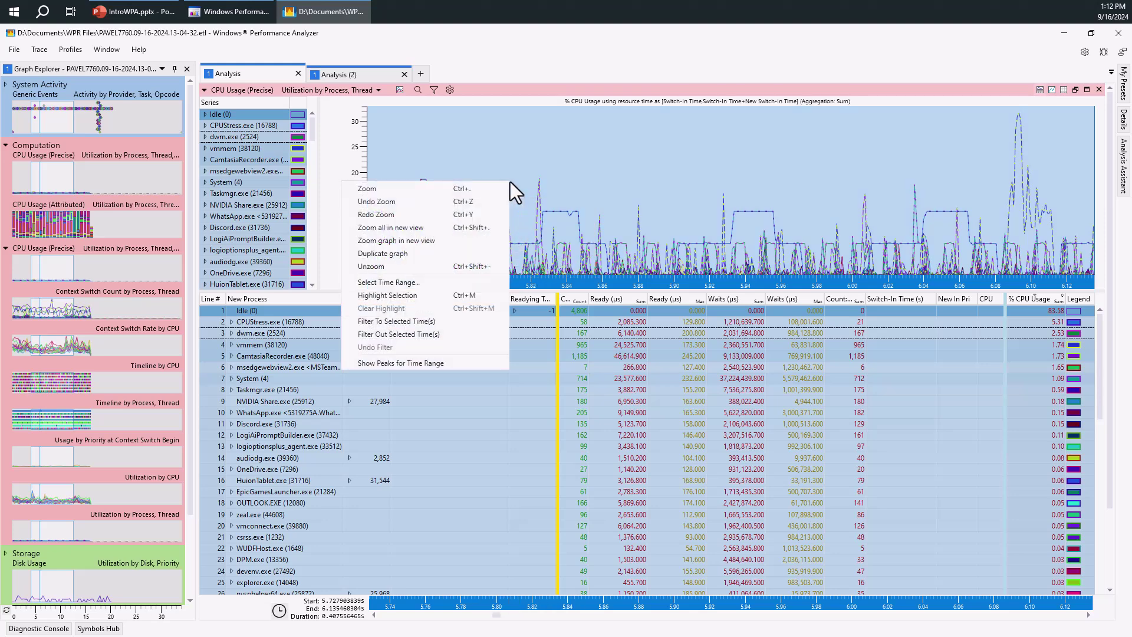
{"action": "left_click", "coordinate": [472, 203]}
{"action": "left_click", "coordinate": [460, 179]}
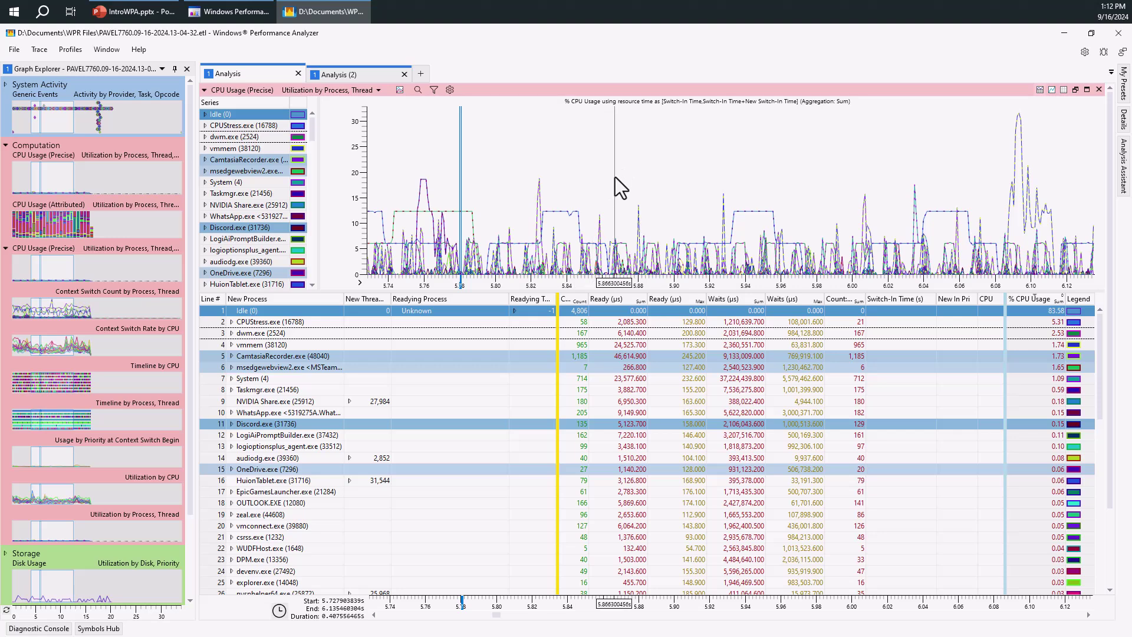
{"action": "right_click", "coordinate": [561, 171]}
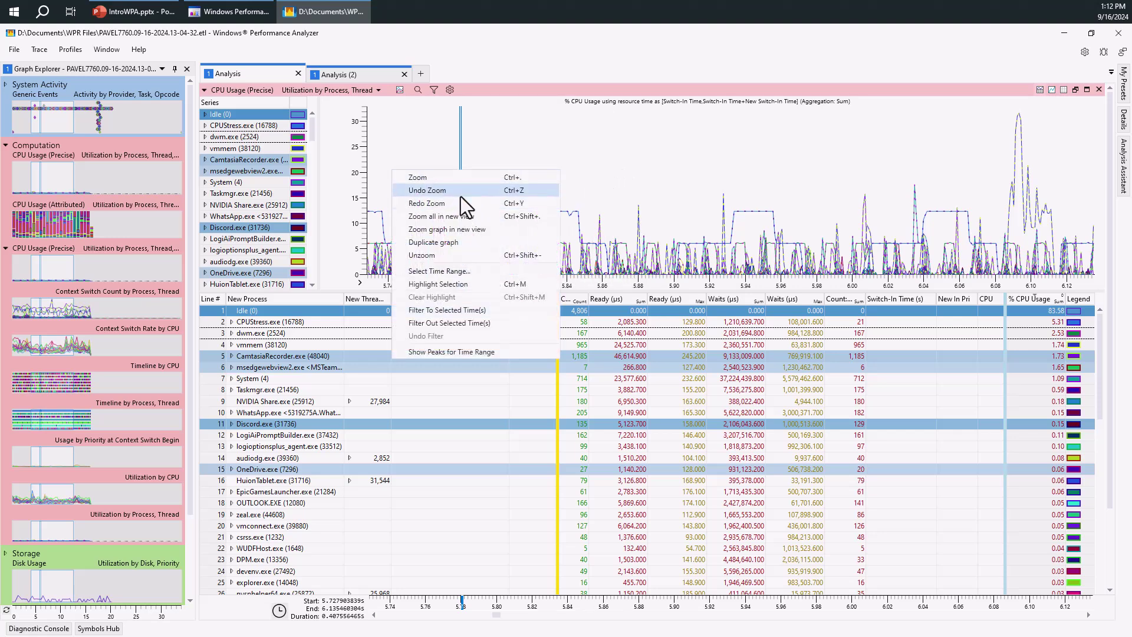
{"action": "left_click", "coordinate": [455, 255]}
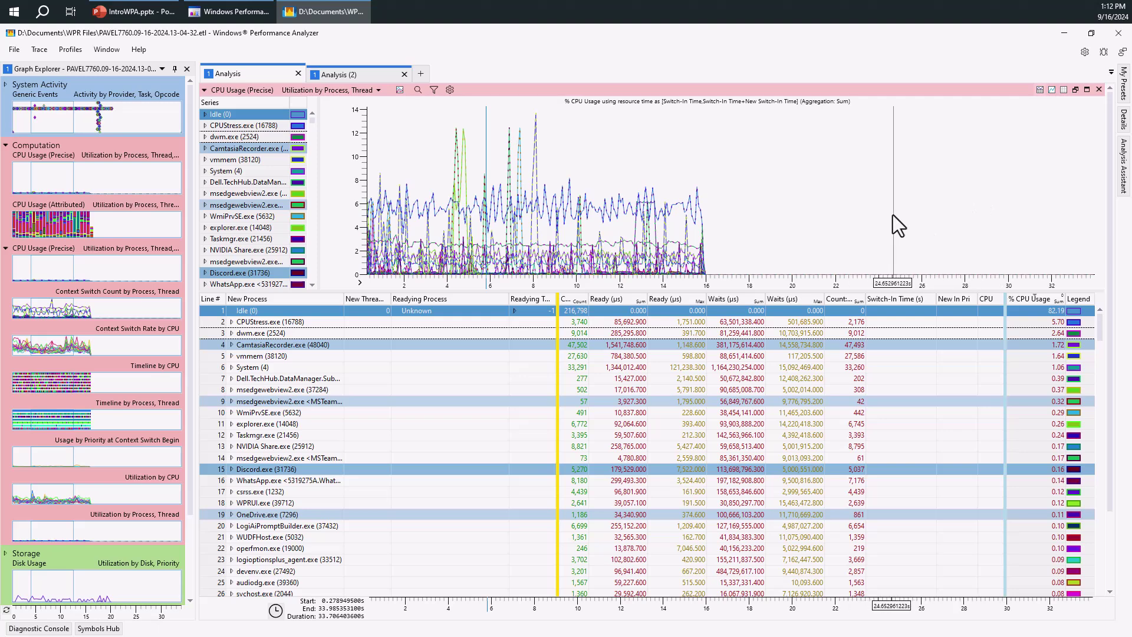
{"action": "mouse_move", "coordinate": [576, 228]}
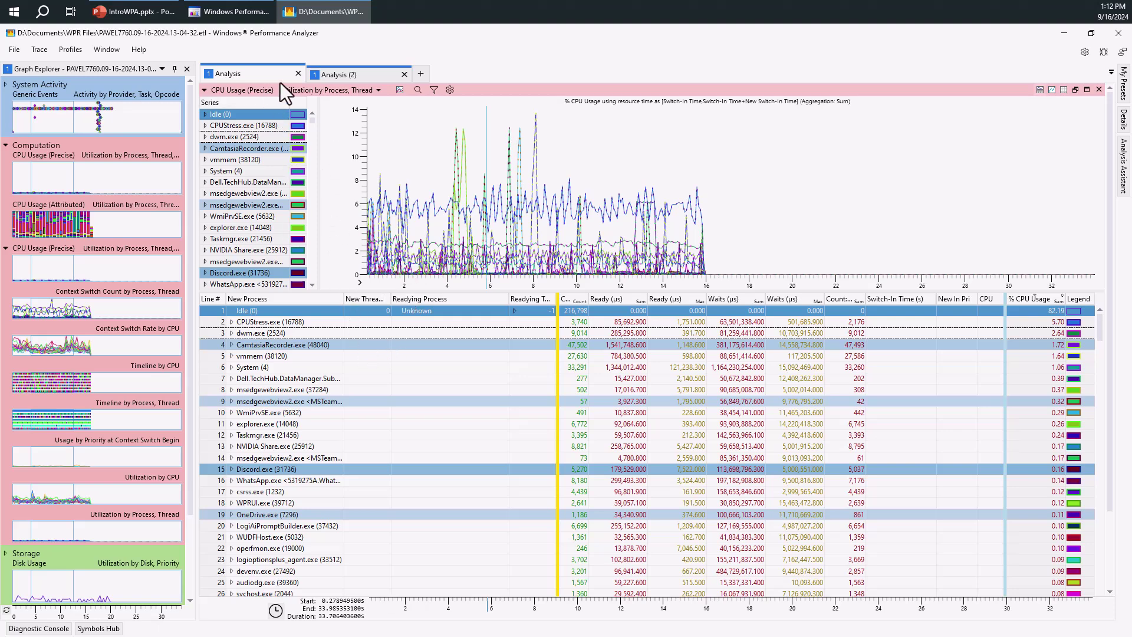
Close the second analysis view and open a new empty one.
{"action": "left_click", "coordinate": [352, 73]}
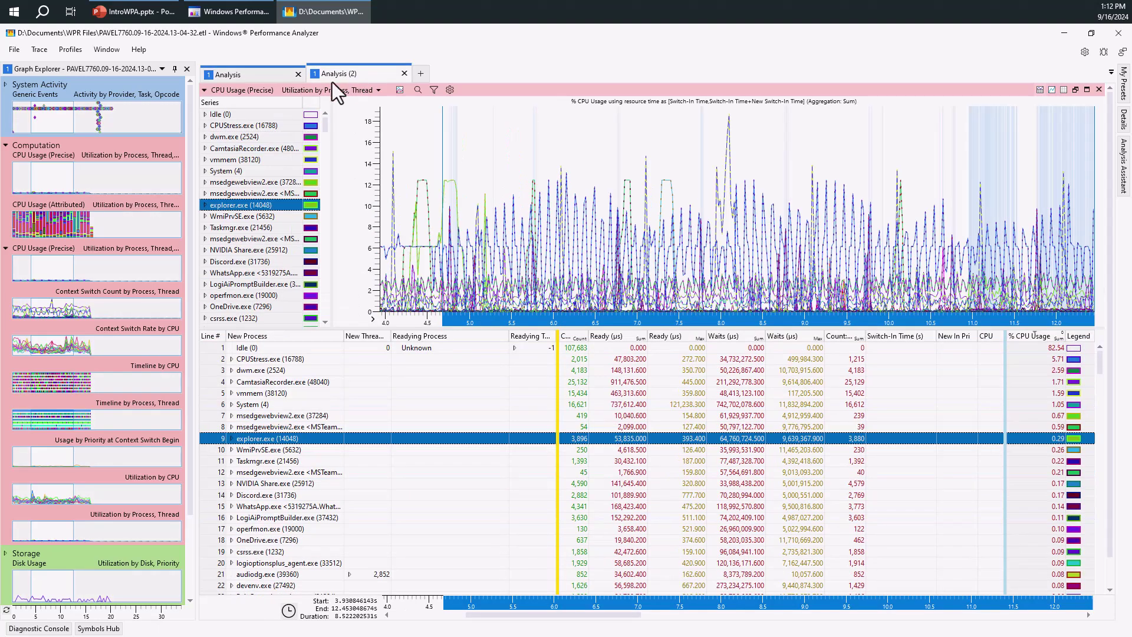
{"action": "left_click", "coordinate": [365, 90]}
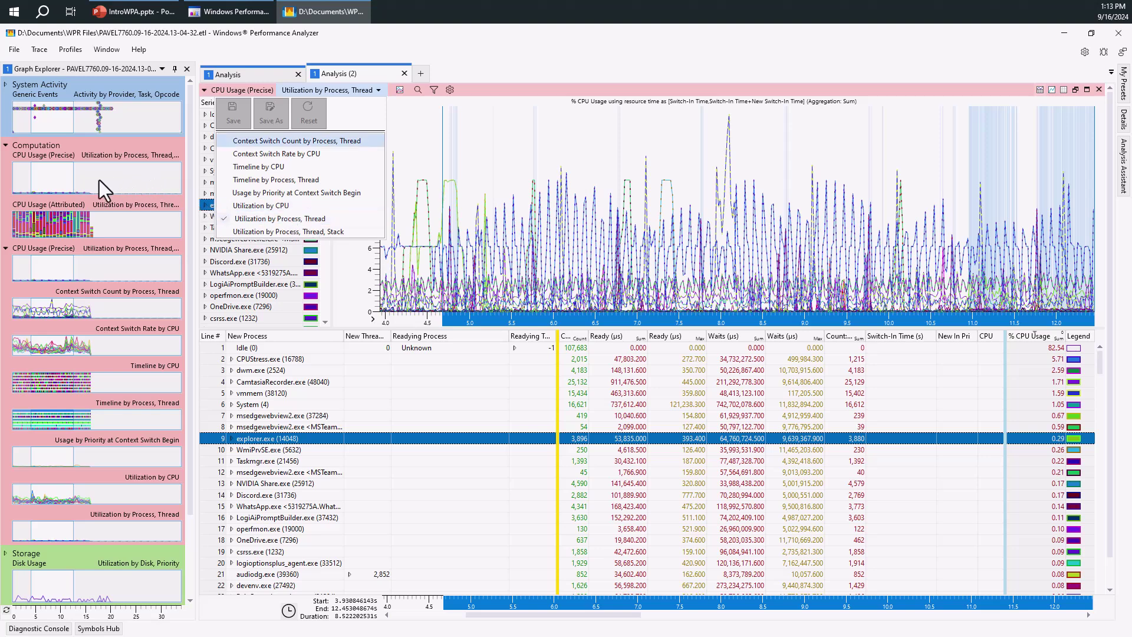
{"action": "left_click", "coordinate": [405, 73]}
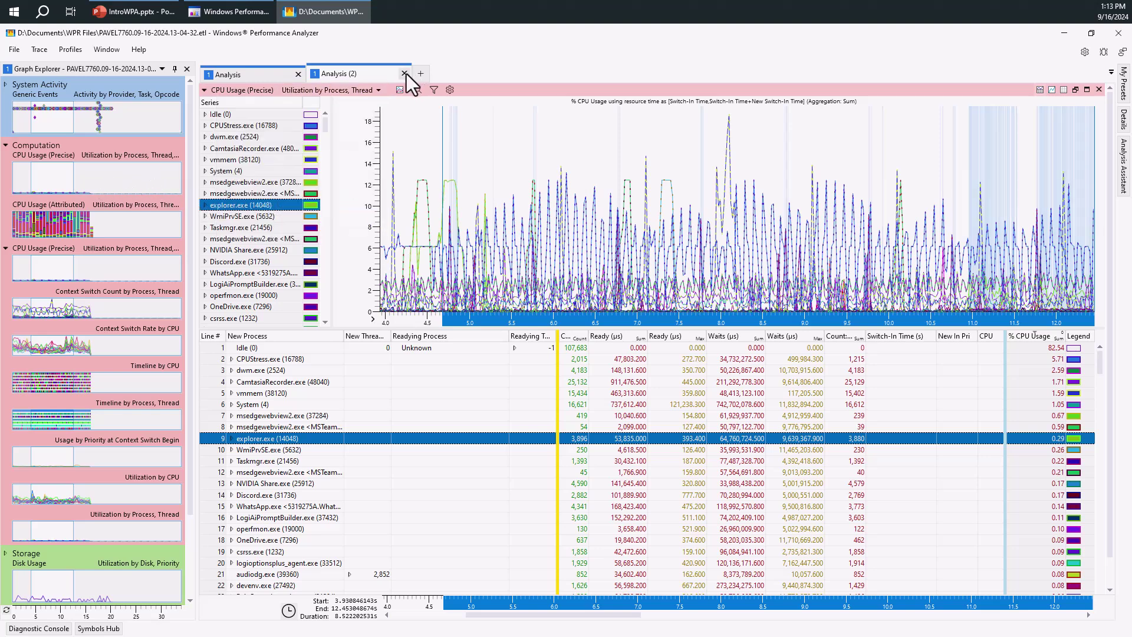
{"action": "left_click", "coordinate": [405, 73]}
{"action": "left_click", "coordinate": [317, 74]}
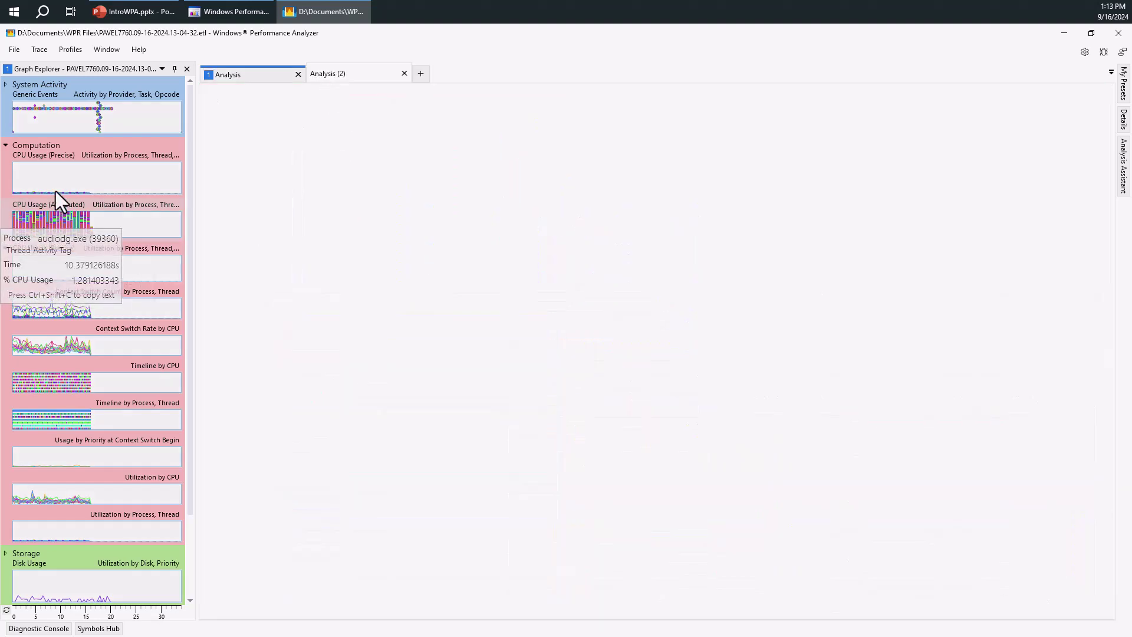
Expand the System Activity group in the Graph Explorer, review its graphs, and collapse the group again.
{"action": "mouse_move", "coordinate": [38, 271]}
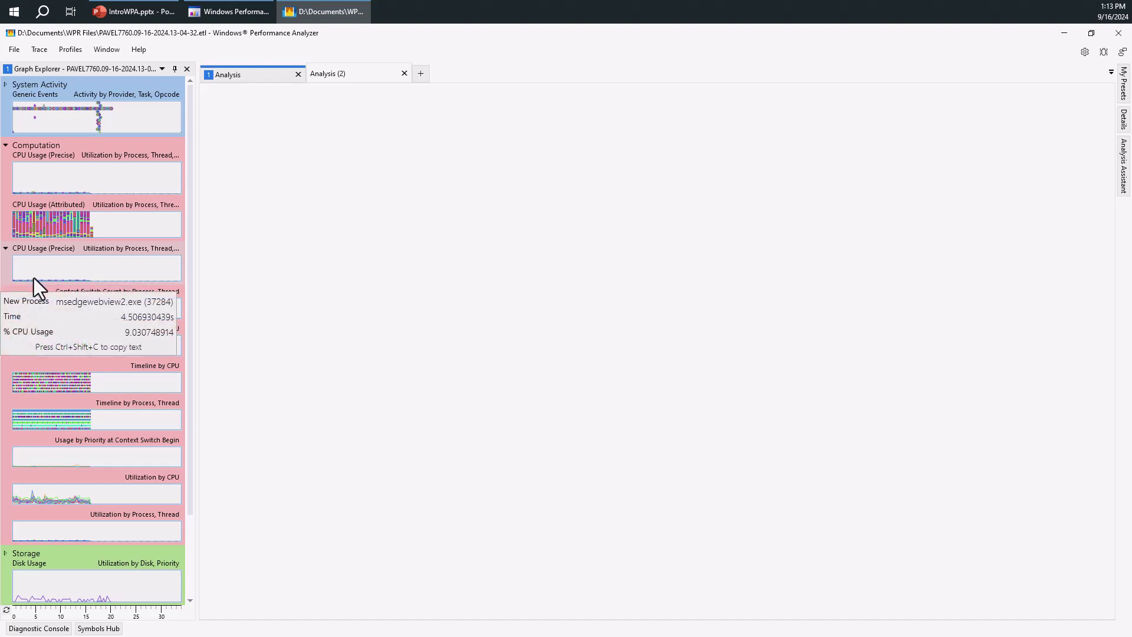
{"action": "left_click", "coordinate": [6, 86]}
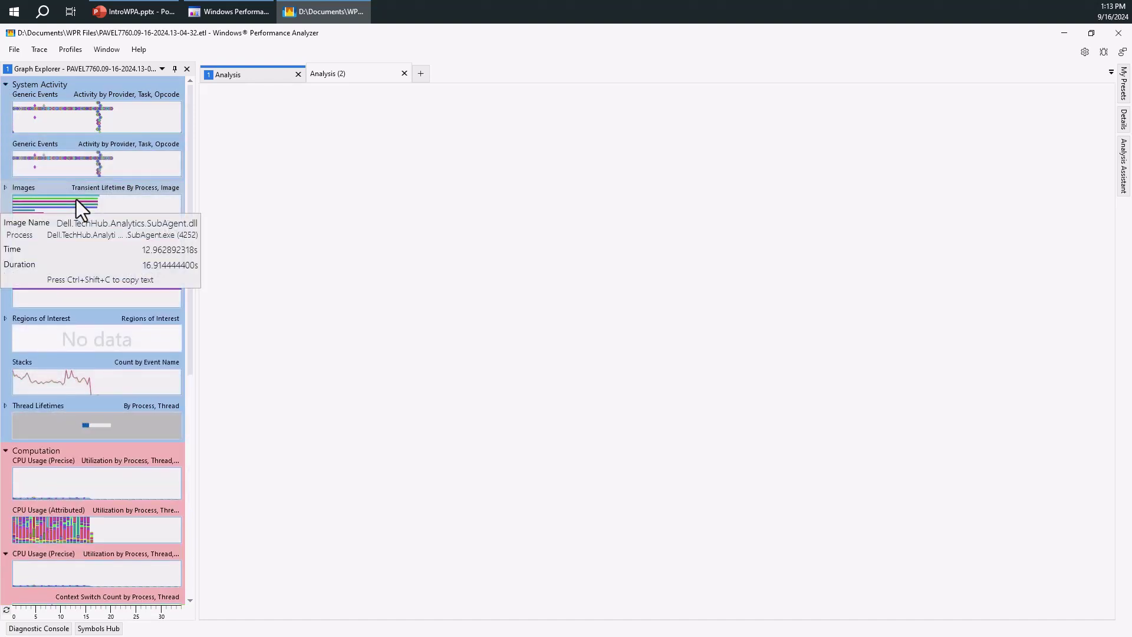
{"action": "mouse_move", "coordinate": [102, 168]}
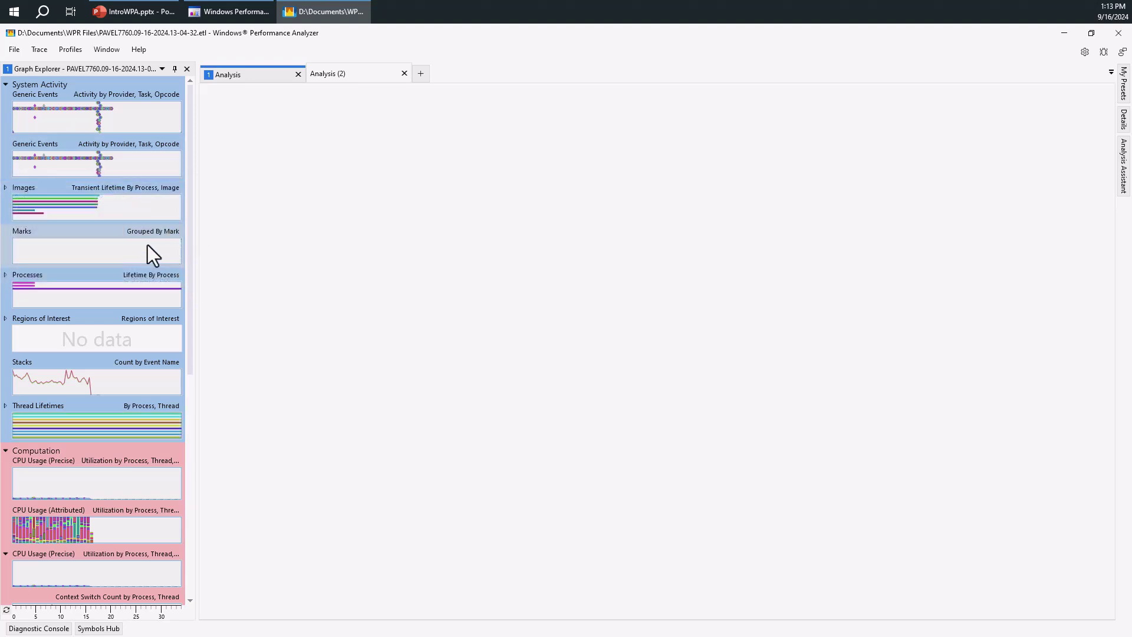
{"action": "left_click", "coordinate": [6, 85]}
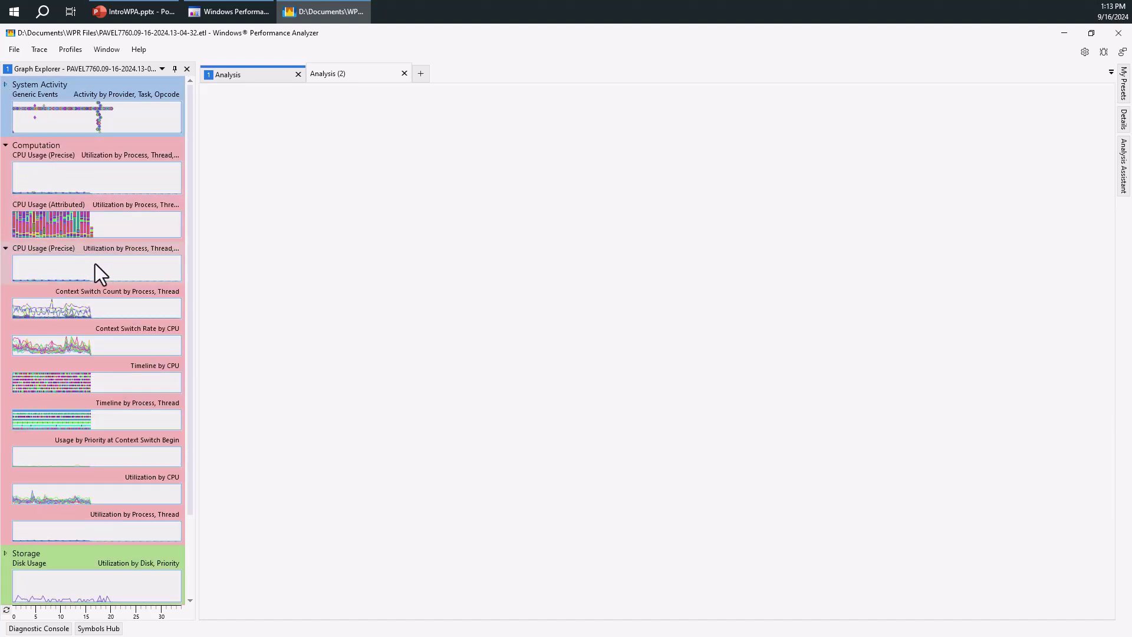
In the first analysis view, sort the process table by Waits (µs) Sum and add Count: Waits as a secondary sort column.
{"action": "left_click_drag", "start_coordinate": [51, 274], "coordinate": [253, 76]}
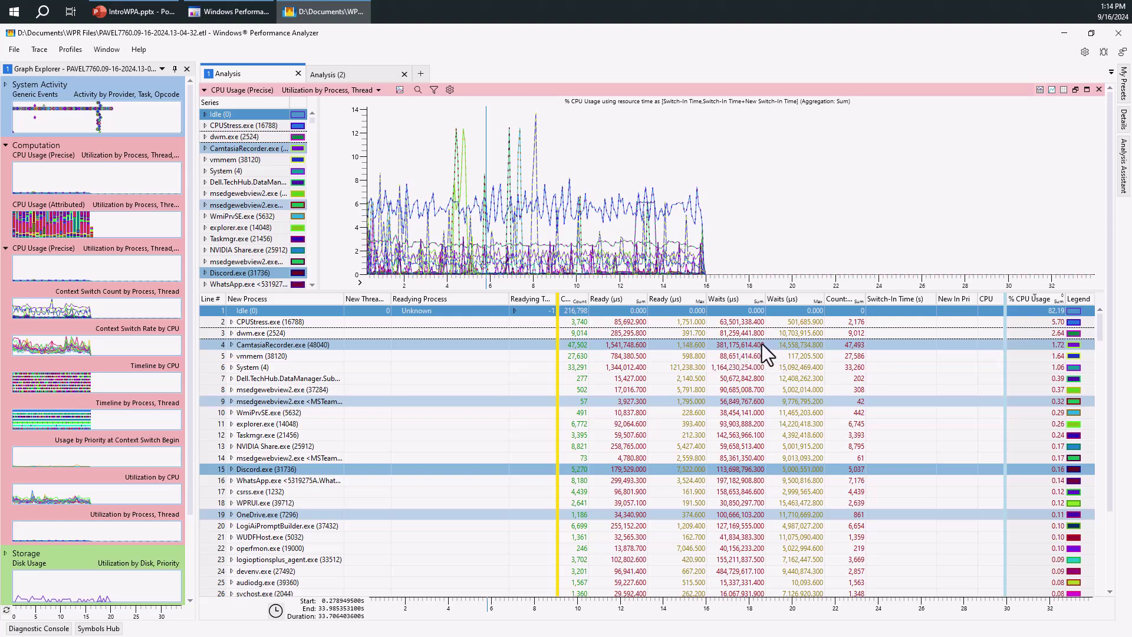
{"action": "left_click", "coordinate": [739, 302]}
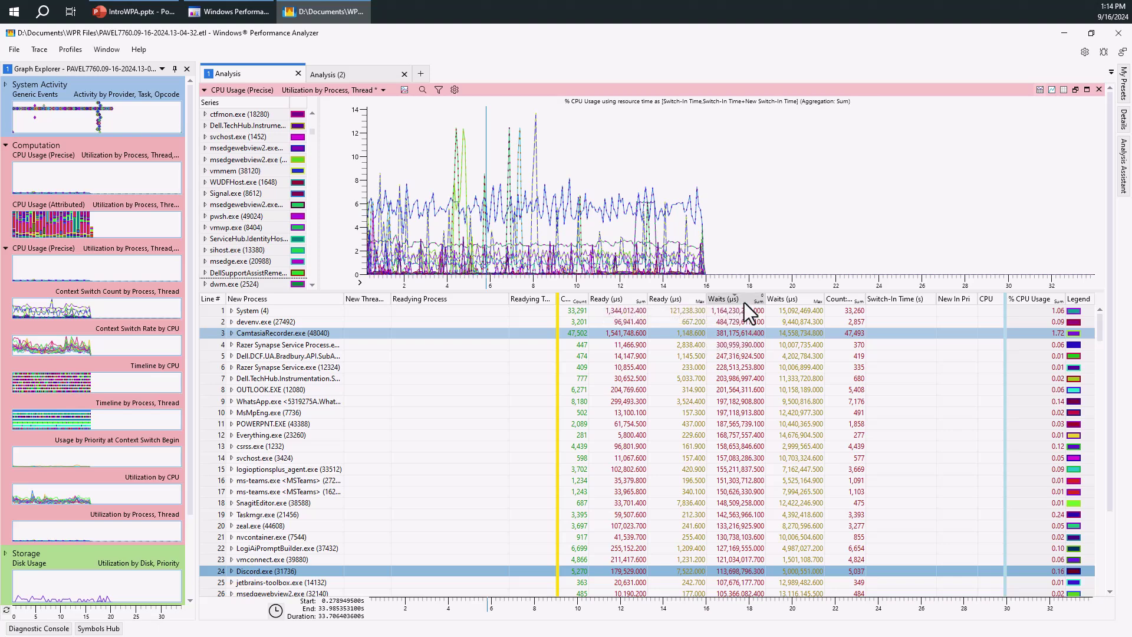
{"action": "left_click", "coordinate": [844, 299], "text": "ctrl"}
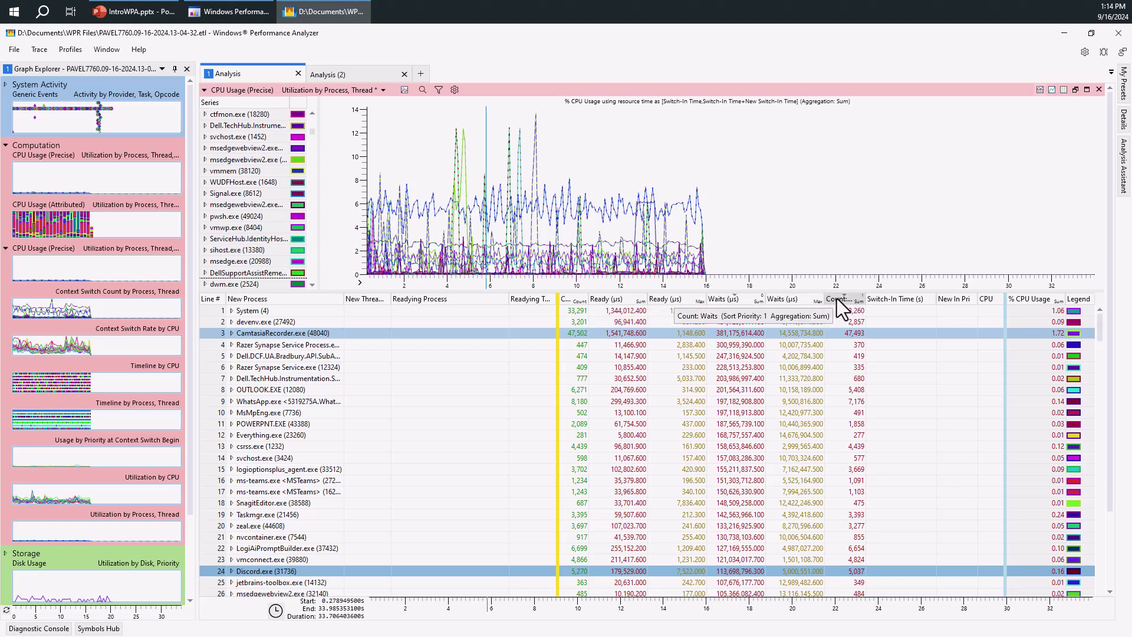
Sort the process table by Count: Waits alone in ascending order.
{"action": "right_click", "coordinate": [837, 298]}
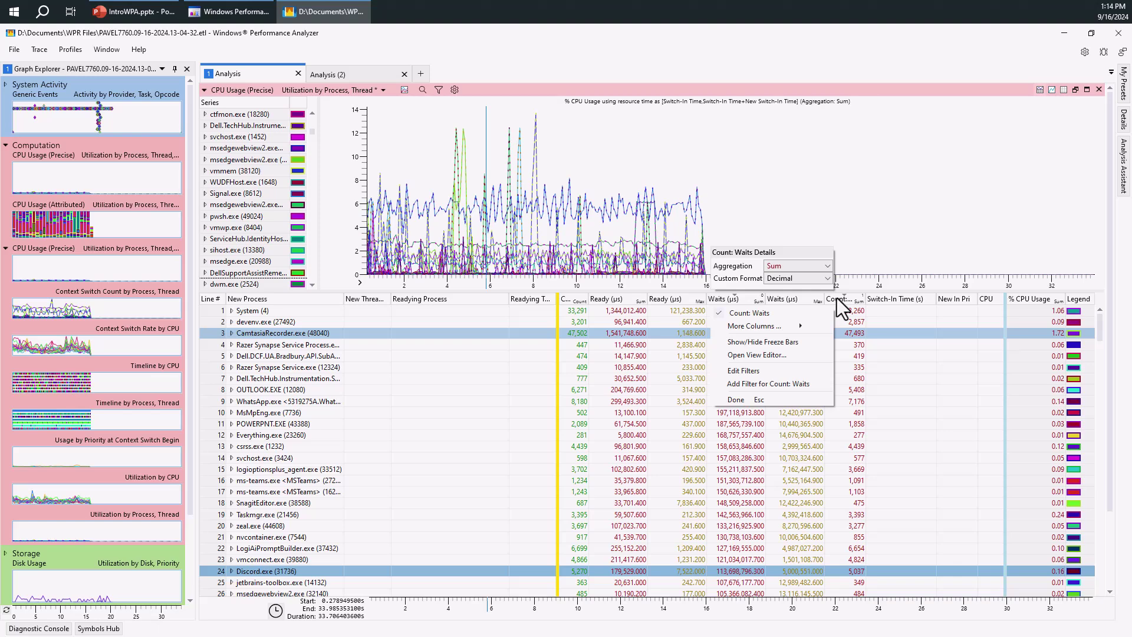
{"action": "left_click", "coordinate": [837, 298]}
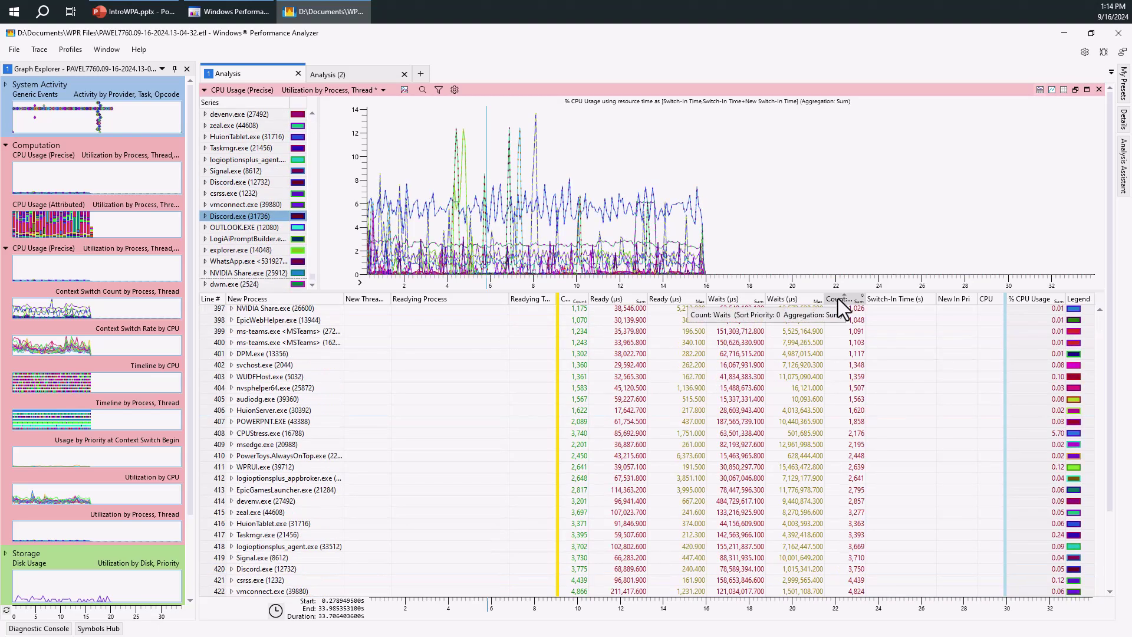
Sort the process table by Waits (µs) Sum in descending order and widen the Count column.
{"action": "left_click", "coordinate": [719, 299]}
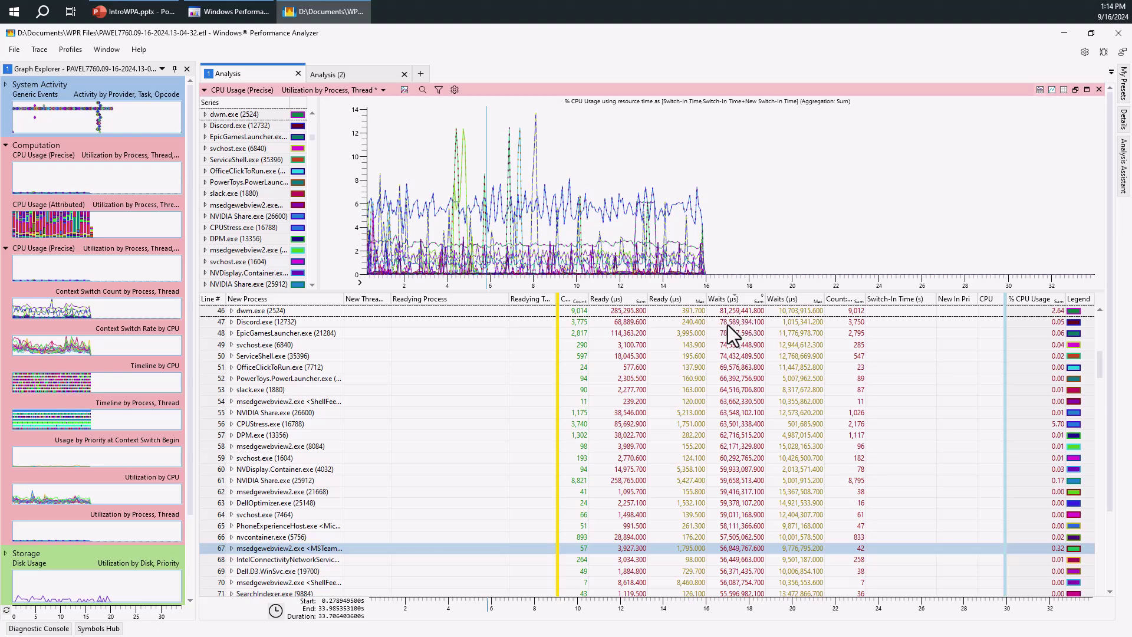
{"action": "left_click", "coordinate": [639, 356]}
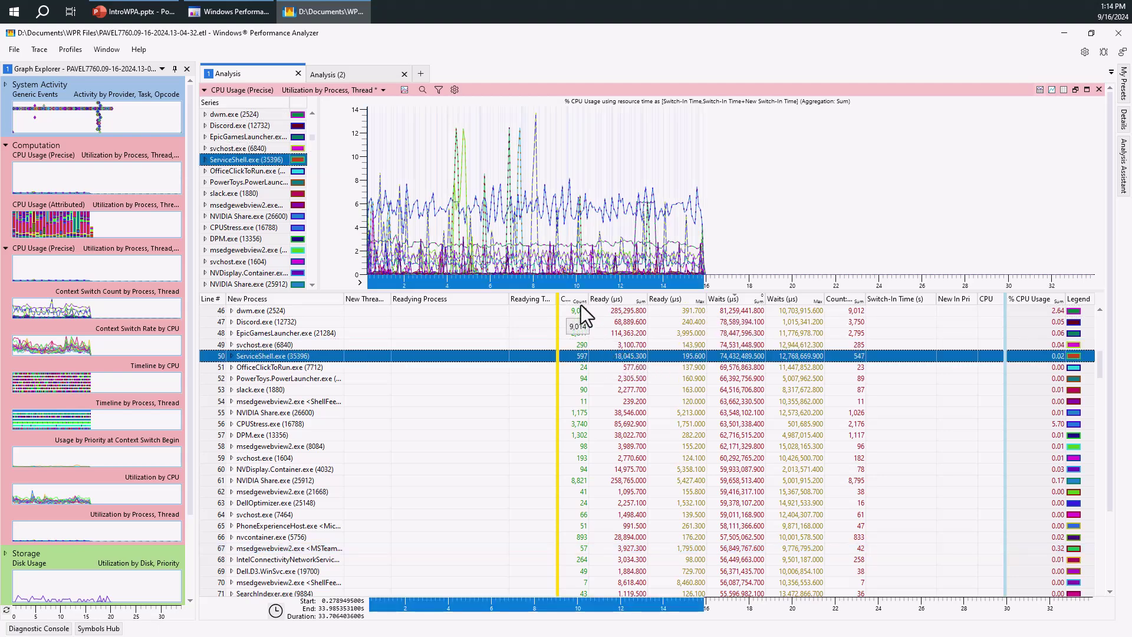
{"action": "left_click_drag", "start_coordinate": [588, 298], "coordinate": [605, 297]}
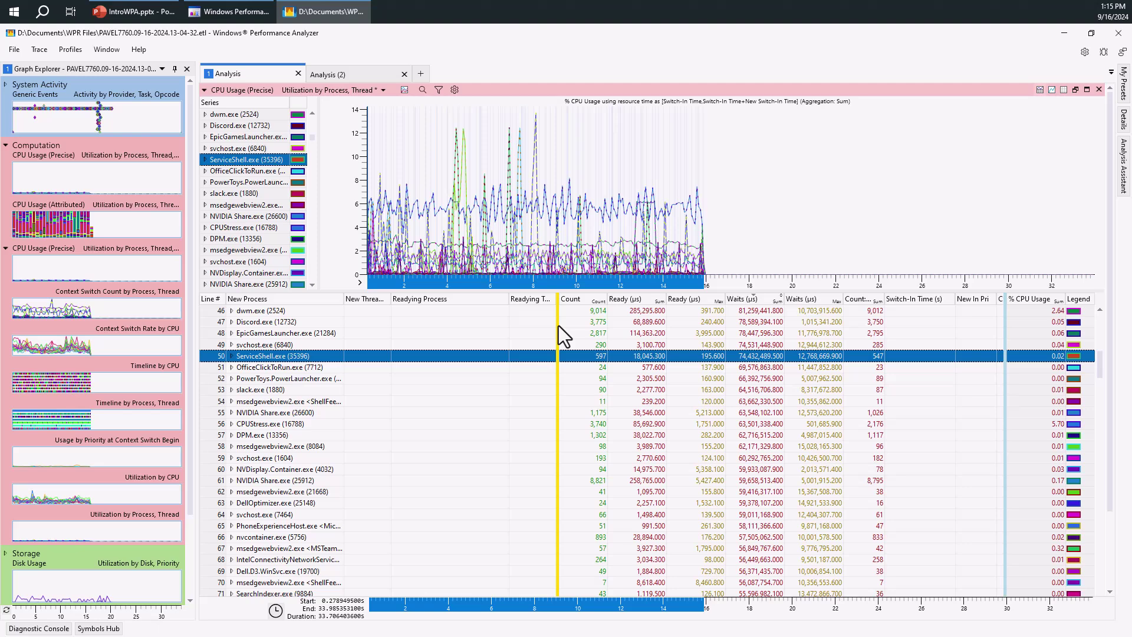
Hide the Readying Thread Id and Readying Process columns in the process table.
{"action": "right_click", "coordinate": [525, 301]}
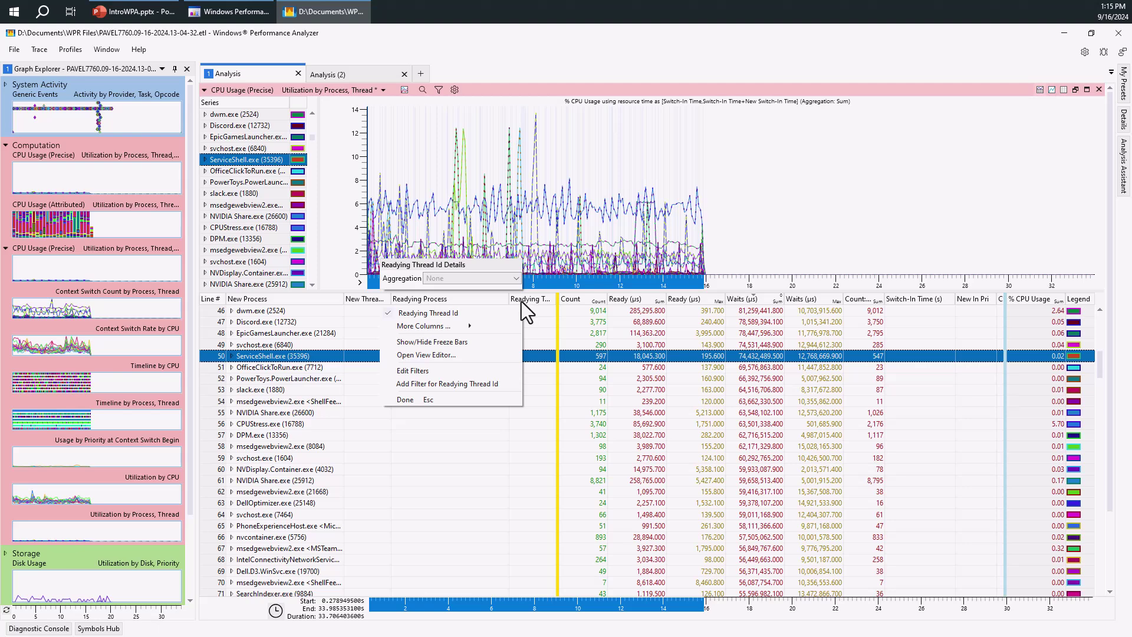
{"action": "left_click", "coordinate": [456, 313]}
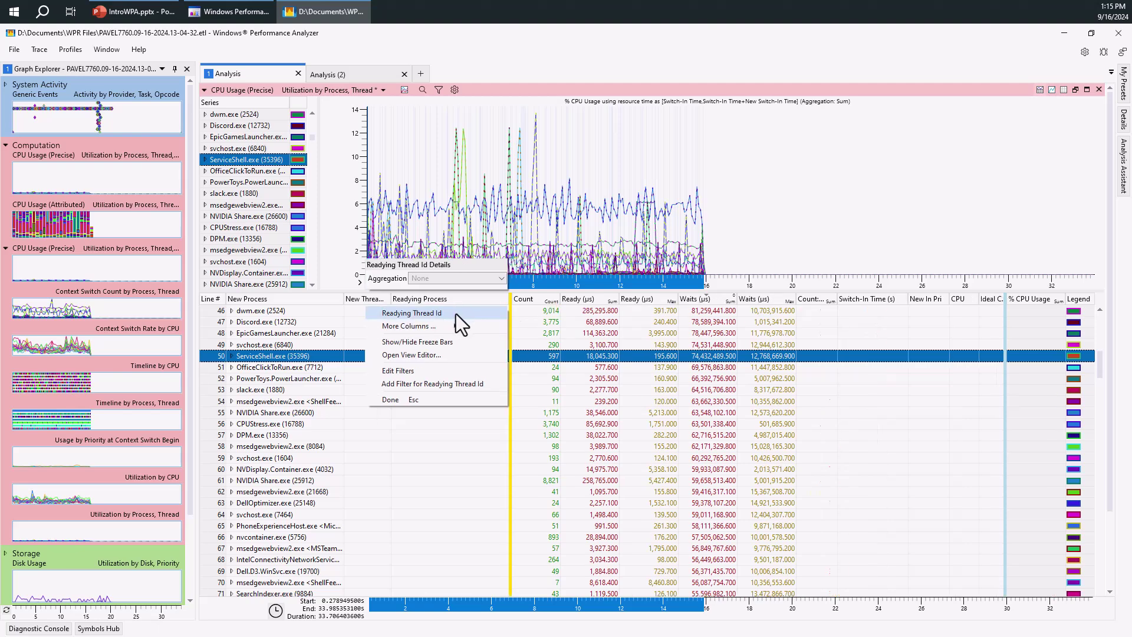
{"action": "left_click", "coordinate": [553, 353]}
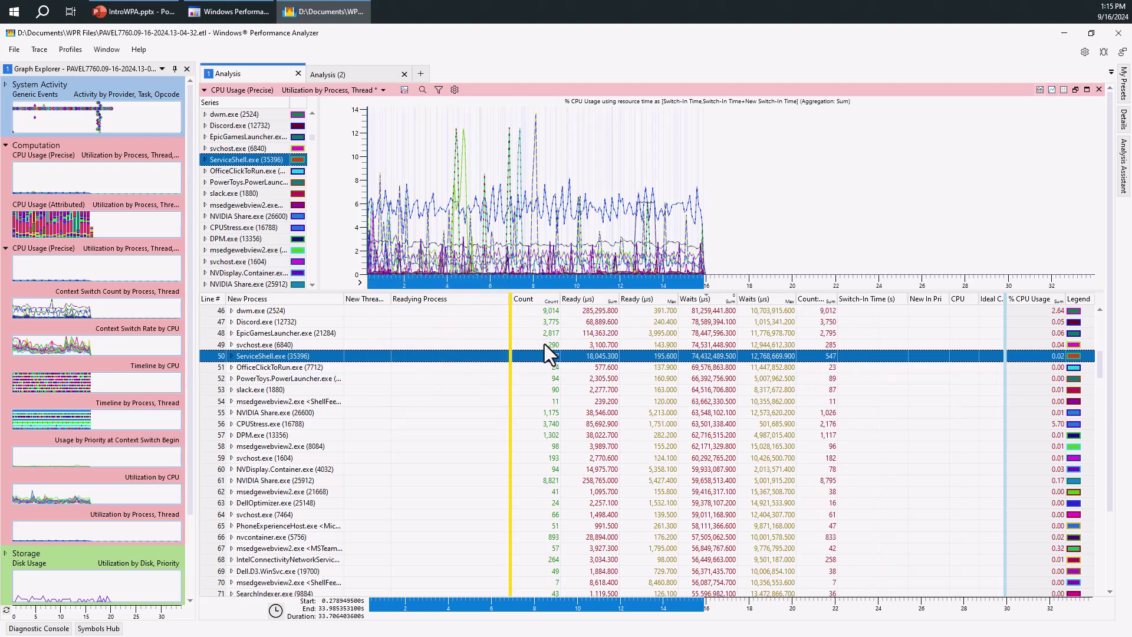
{"action": "right_click", "coordinate": [444, 300]}
{"action": "left_click", "coordinate": [411, 312]}
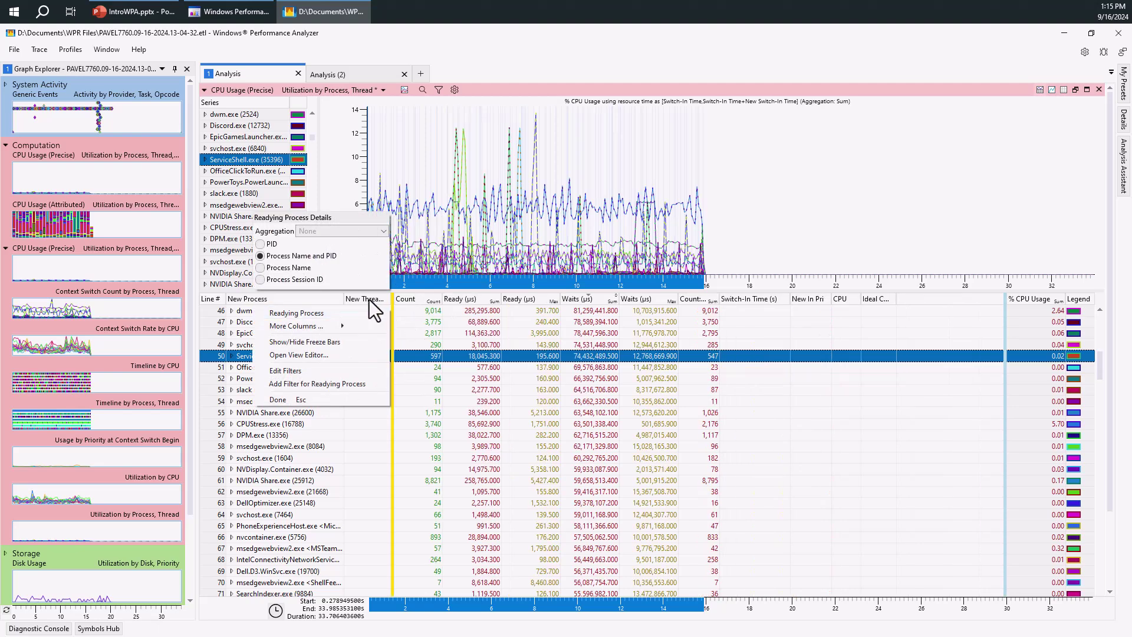
{"action": "left_click", "coordinate": [454, 344]}
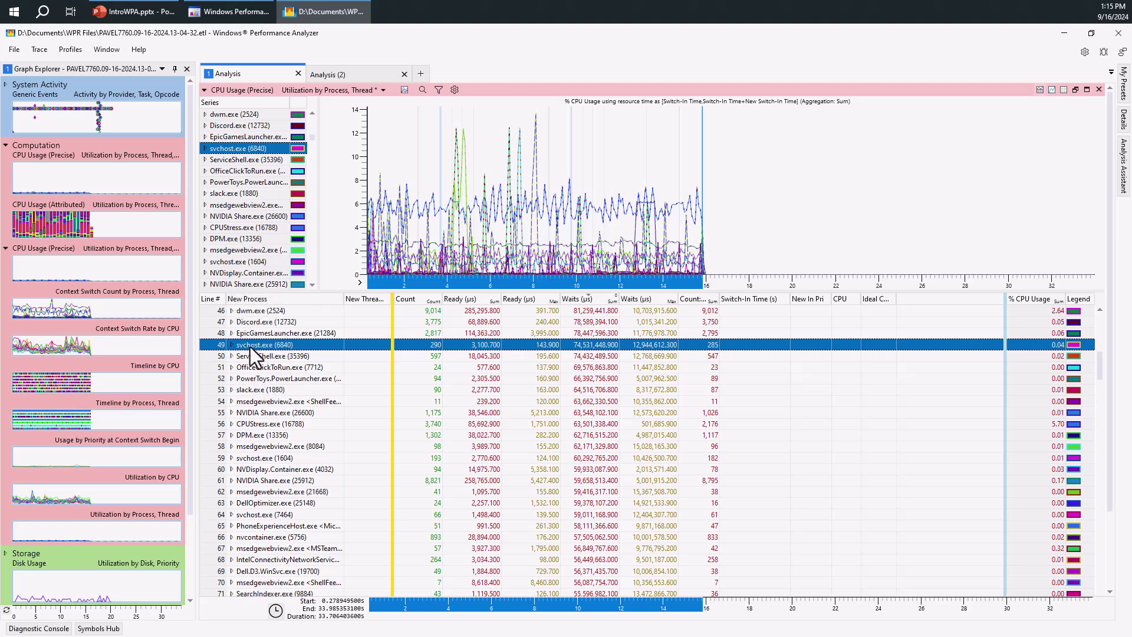
Expand svchost.exe (6840) with a wider New Thread Id column and check the individual entries of thread 43,836.
{"action": "left_click", "coordinate": [231, 345]}
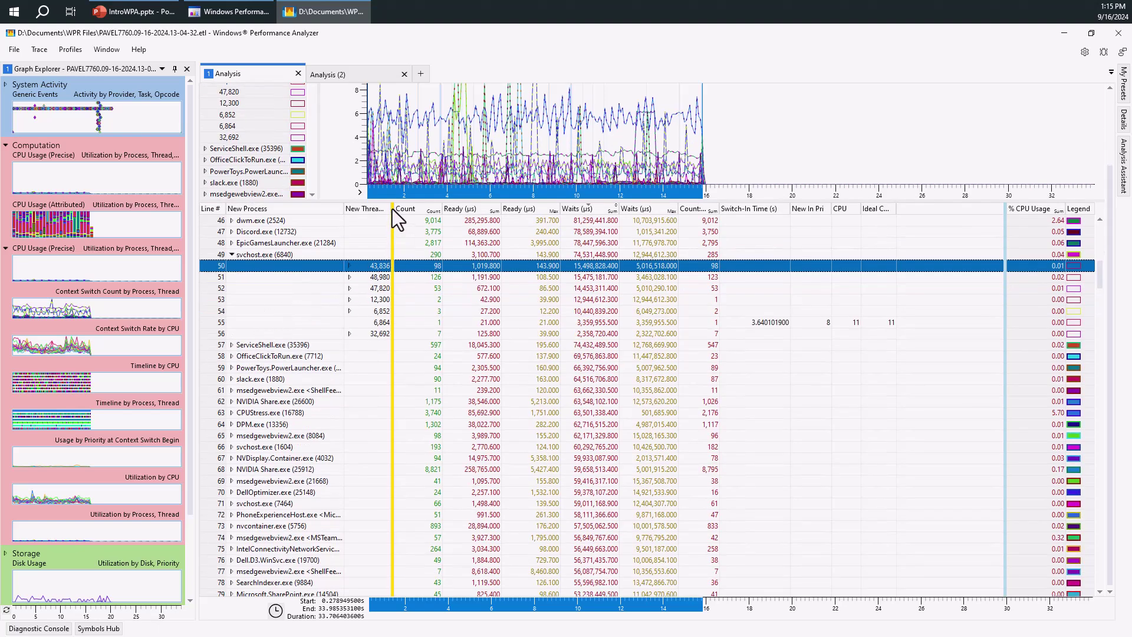
{"action": "left_click_drag", "start_coordinate": [392, 210], "coordinate": [481, 210]}
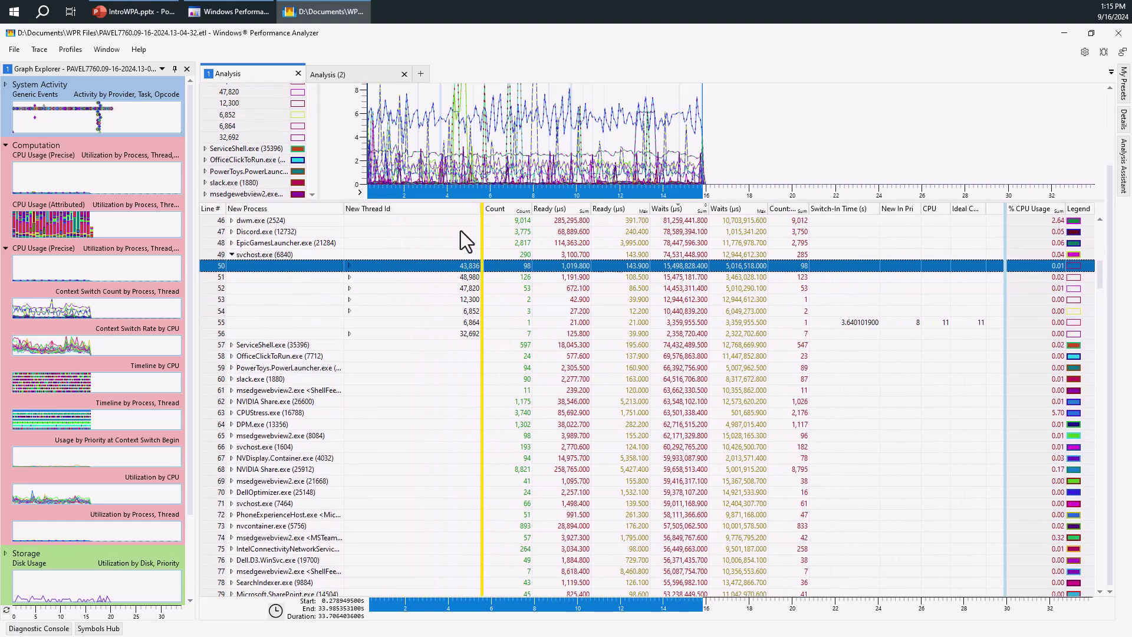
{"action": "left_click", "coordinate": [349, 266]}
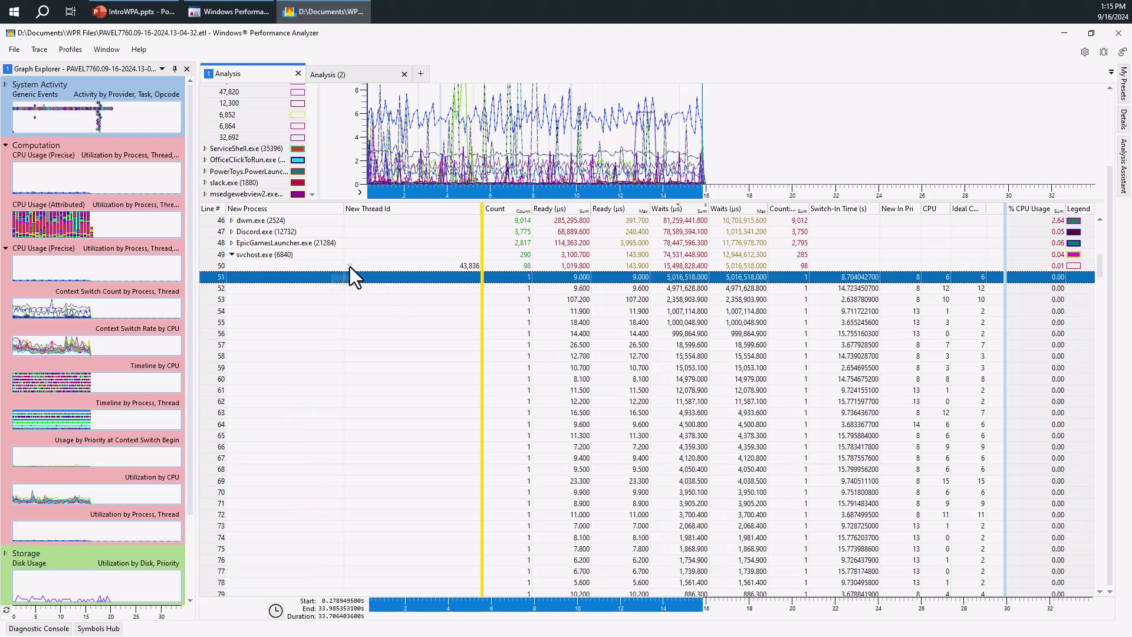
{"action": "left_click", "coordinate": [349, 266]}
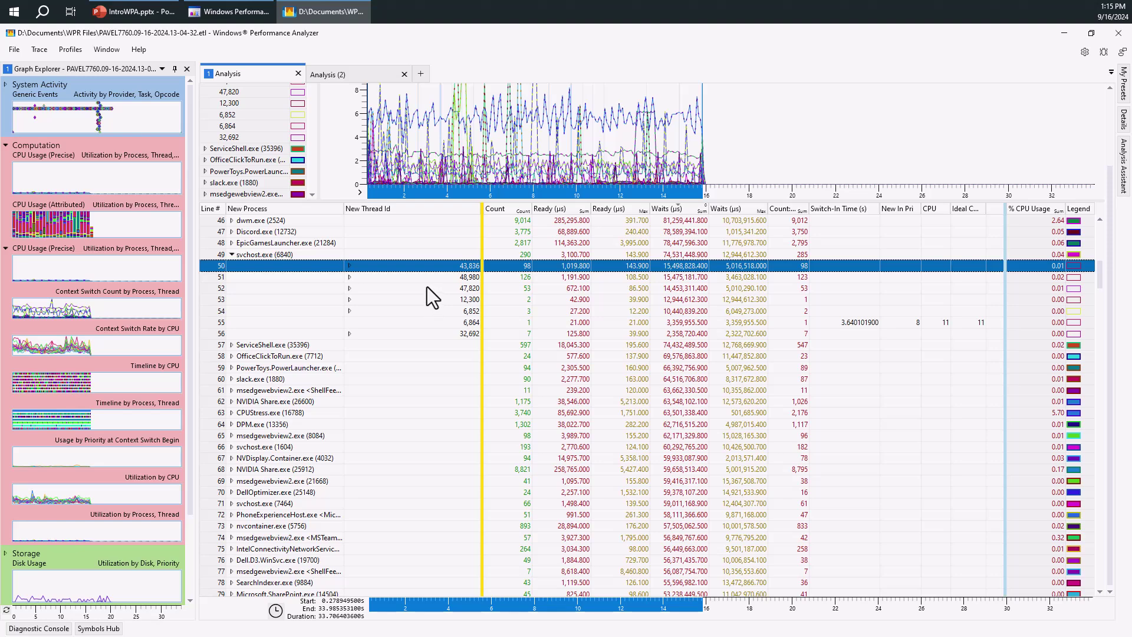
Move the New Thread Id column past the yellow grouping bar, after Count, and collapse svchost.exe (6840).
{"action": "left_click_drag", "start_coordinate": [402, 211], "coordinate": [518, 213]}
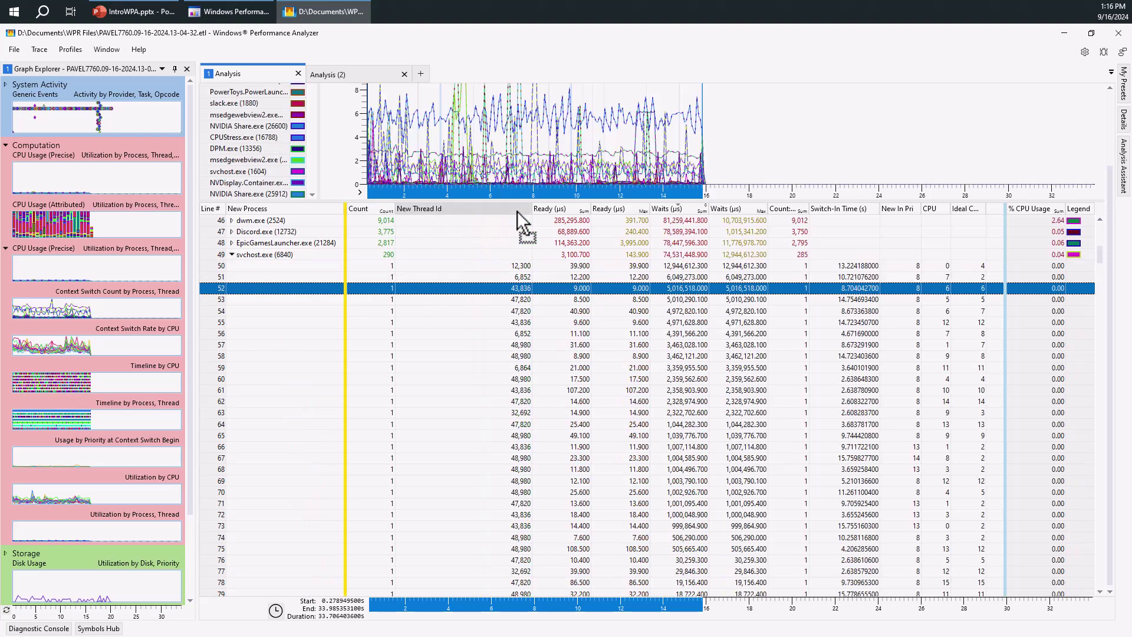
{"action": "left_click", "coordinate": [318, 285]}
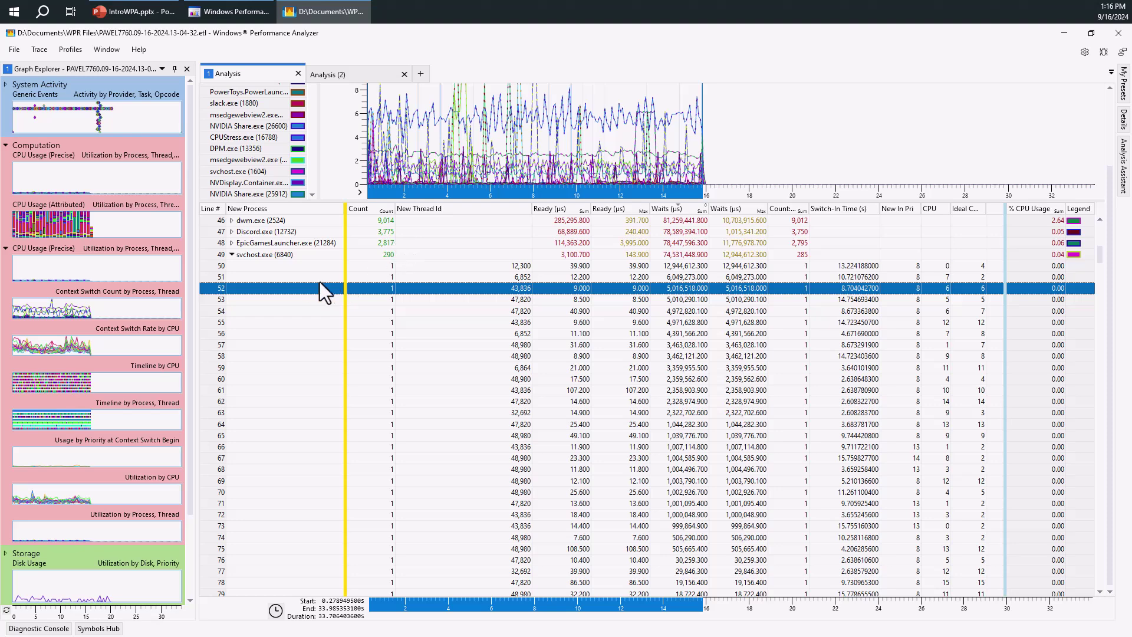
{"action": "left_click", "coordinate": [230, 255]}
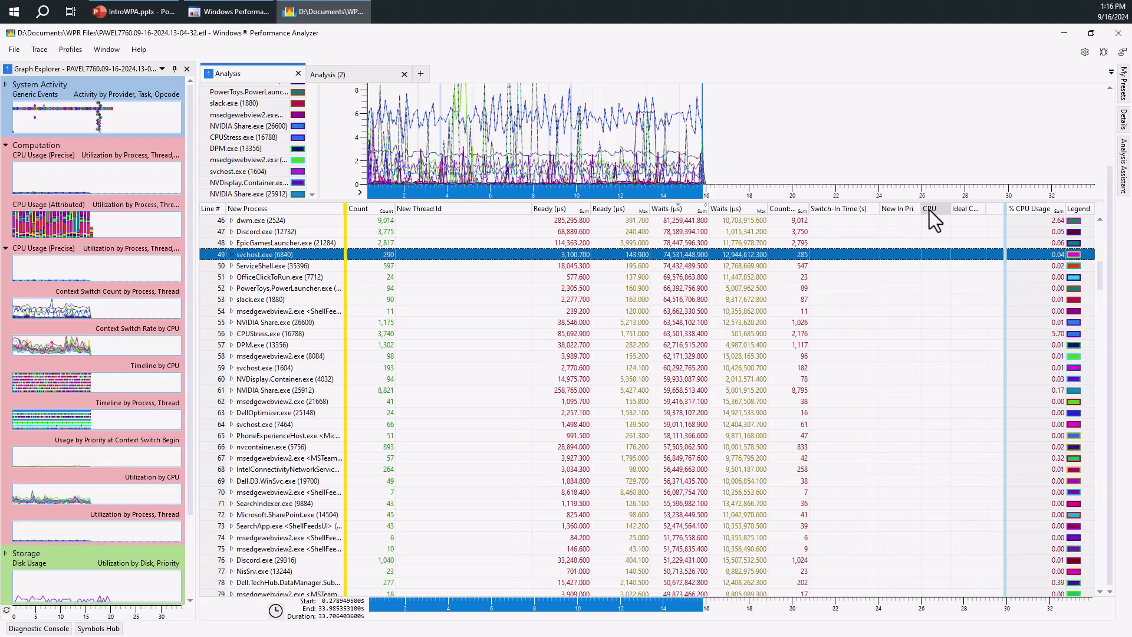
Group the table by CPU directly after New Process and check the CPU 7 entries of svchost.exe (6840).
{"action": "left_click_drag", "start_coordinate": [935, 209], "coordinate": [342, 219]}
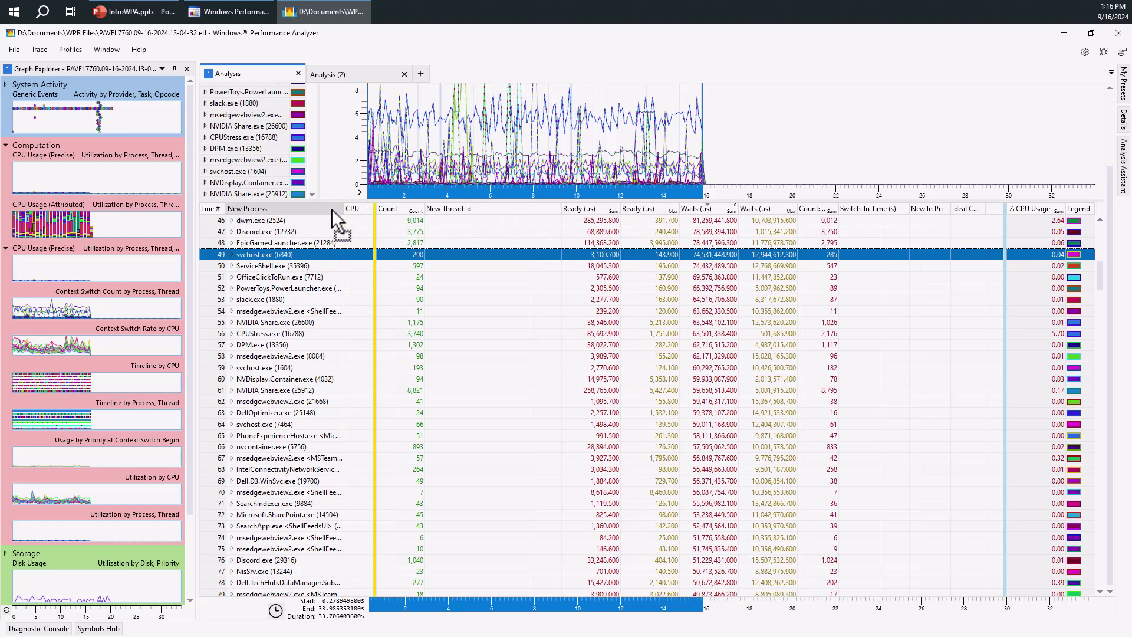
{"action": "left_click", "coordinate": [231, 255]}
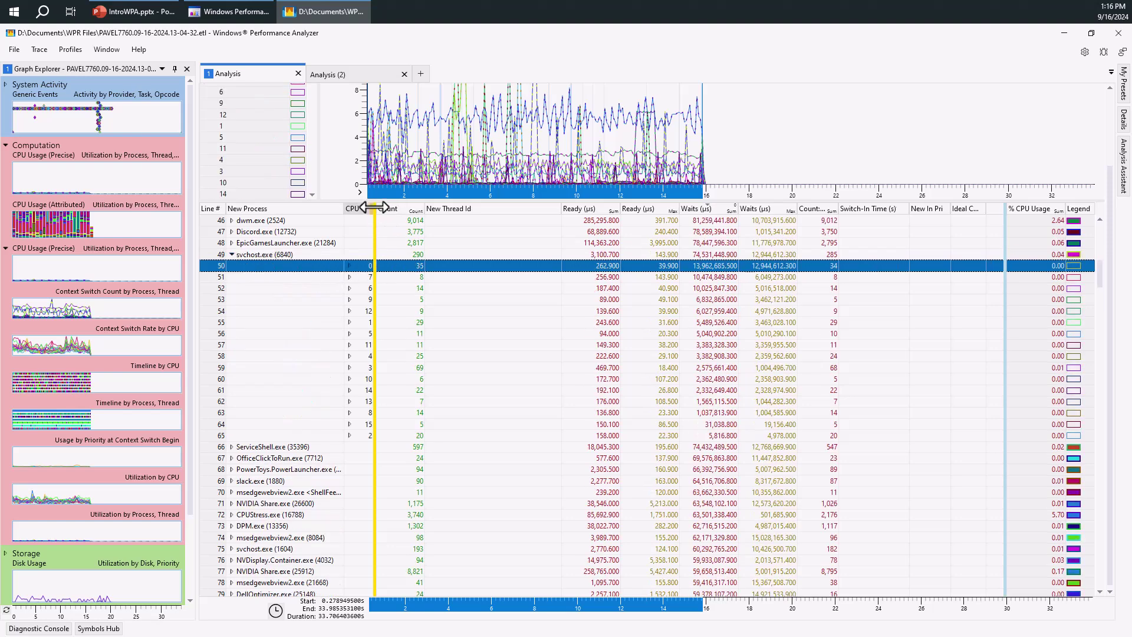
{"action": "left_click_drag", "start_coordinate": [375, 209], "coordinate": [407, 210]}
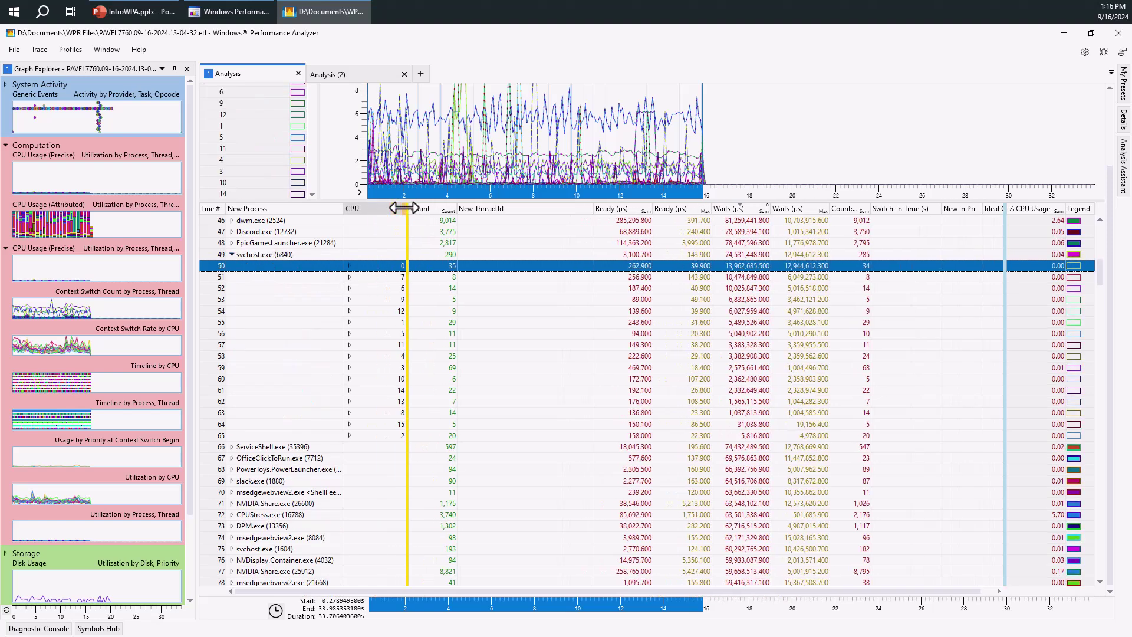
{"action": "left_click", "coordinate": [350, 277]}
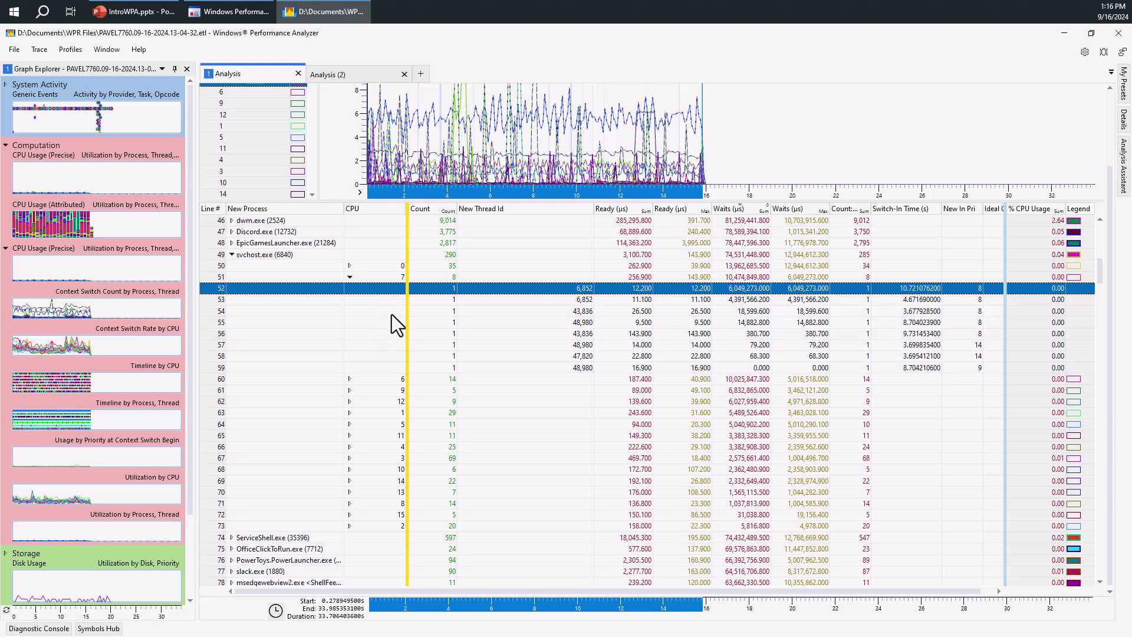
{"action": "left_click", "coordinate": [349, 277]}
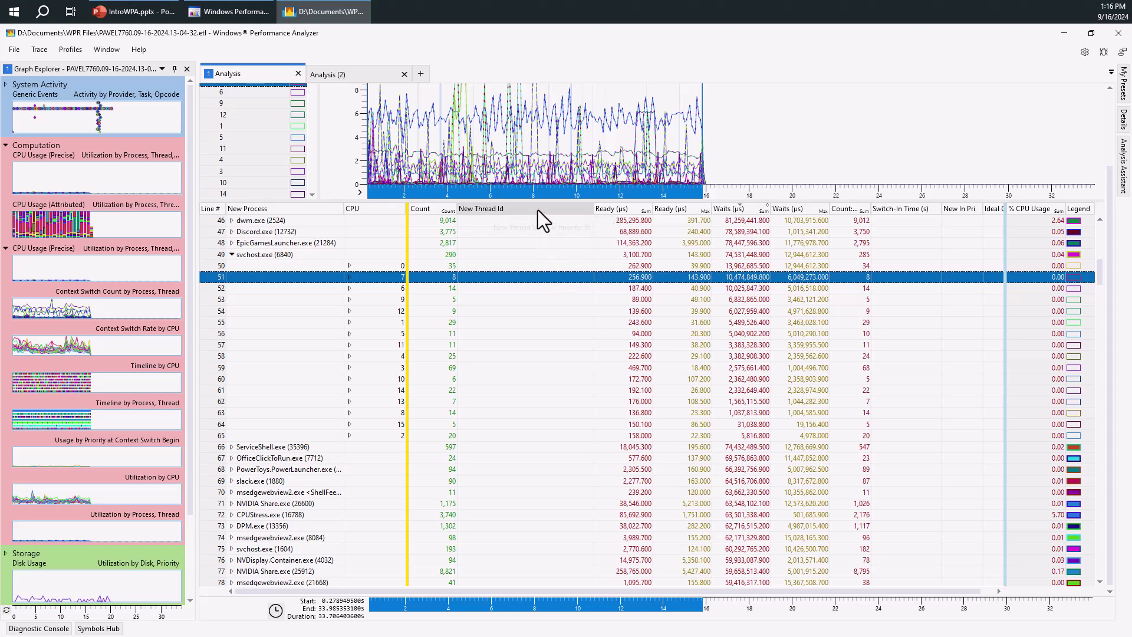
Open the View Editor of the CPU Usage (Precise) graph and enlarge its window.
{"action": "scroll", "coordinate": [519, 177], "scroll_direction": "up", "scroll_amount": 2}
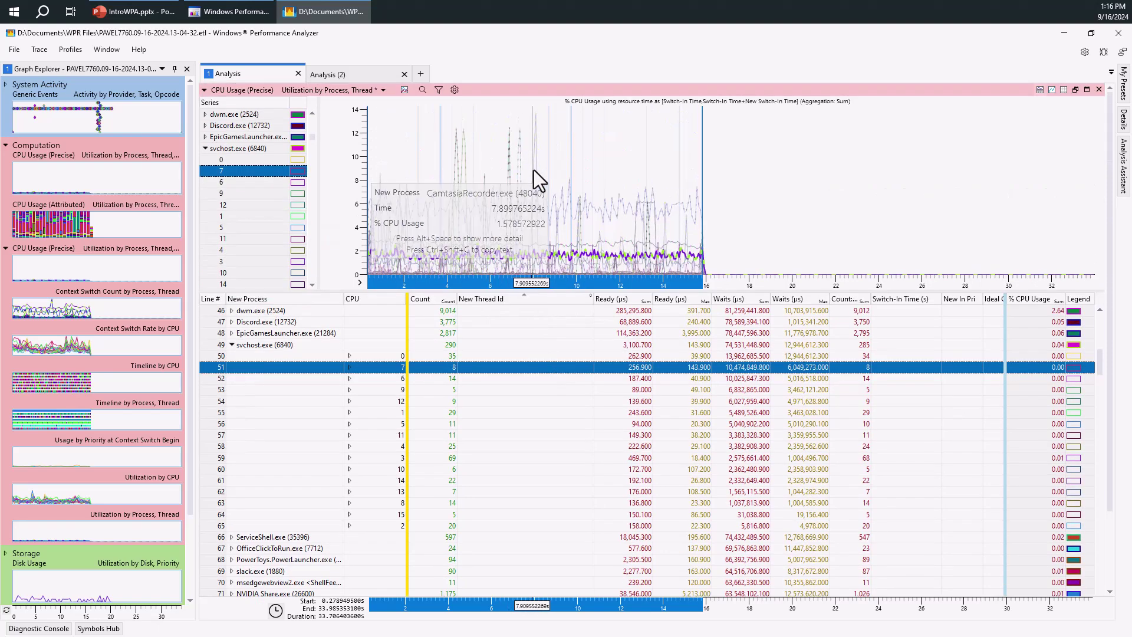
{"action": "left_click", "coordinate": [455, 91]}
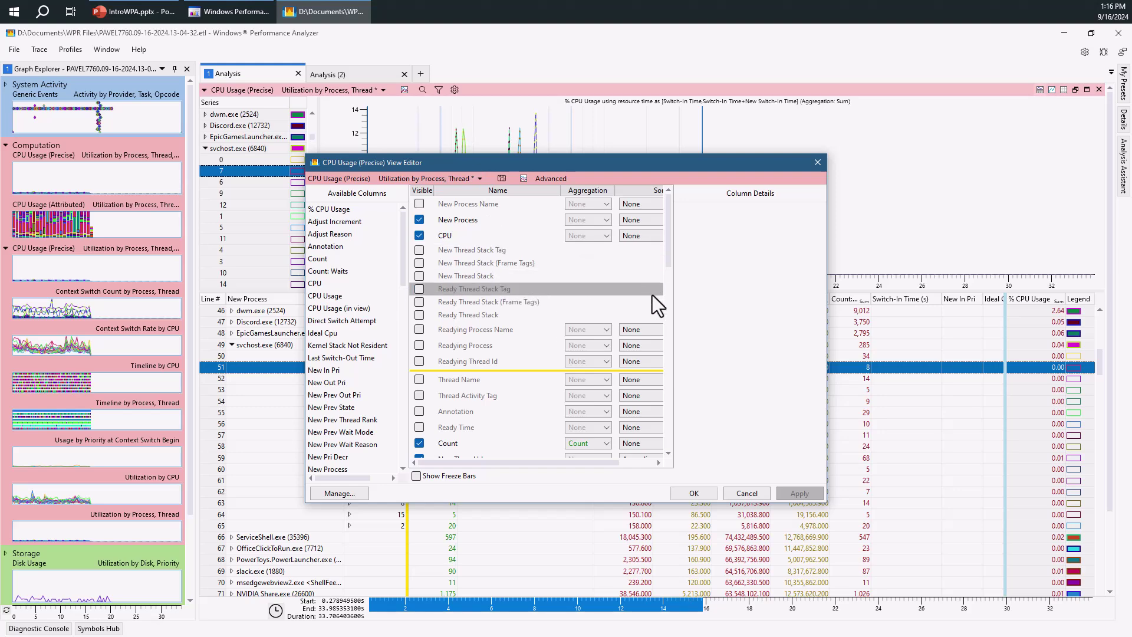
{"action": "left_click_drag", "start_coordinate": [822, 503], "coordinate": [918, 597]}
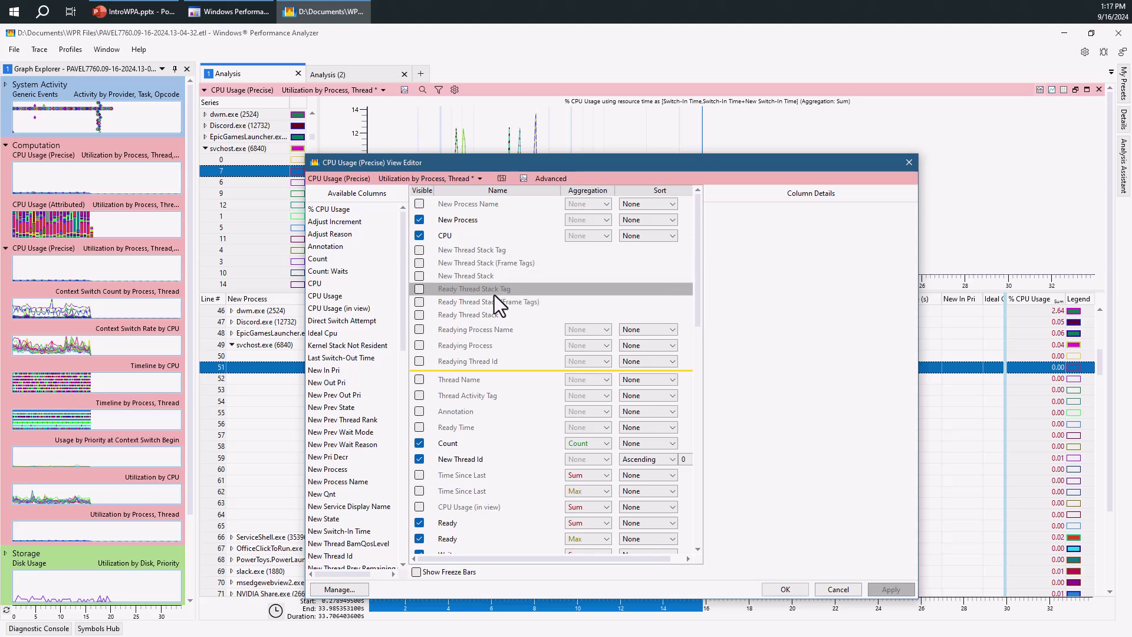
Make both Waits columns, with Sum and Max aggregation, hidden in the view's column list.
{"action": "scroll", "coordinate": [497, 311], "scroll_direction": "down", "scroll_amount": 1}
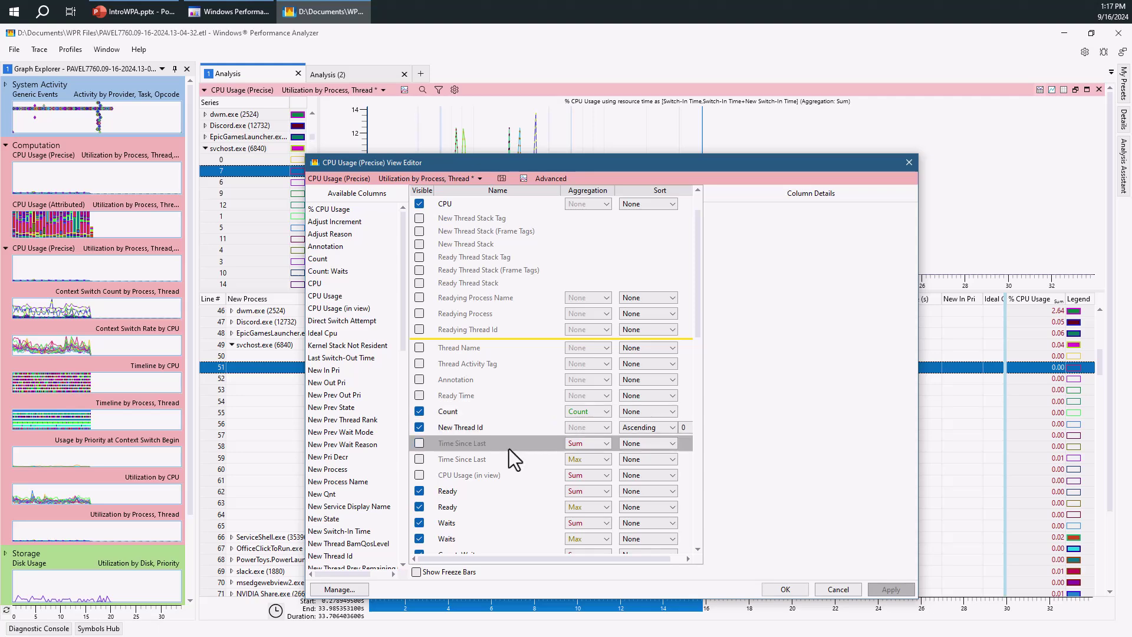
{"action": "scroll", "coordinate": [507, 477], "scroll_direction": "down", "scroll_amount": 3}
{"action": "scroll", "coordinate": [507, 483], "scroll_direction": "down", "scroll_amount": 2}
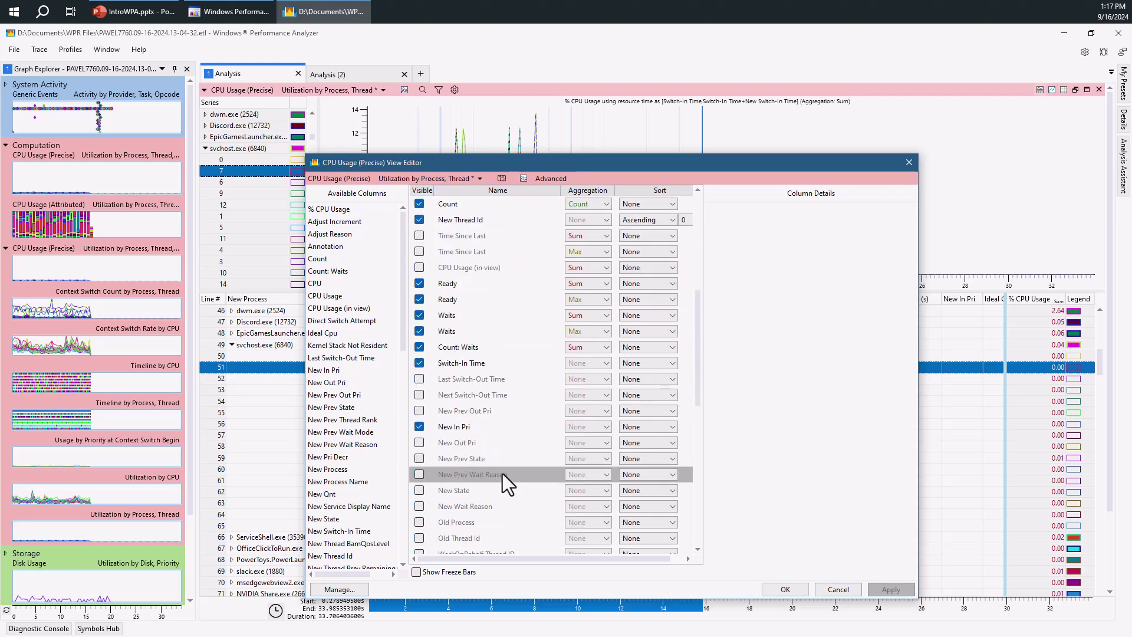
{"action": "scroll", "coordinate": [502, 475], "scroll_direction": "up", "scroll_amount": 1}
{"action": "left_click", "coordinate": [420, 363]}
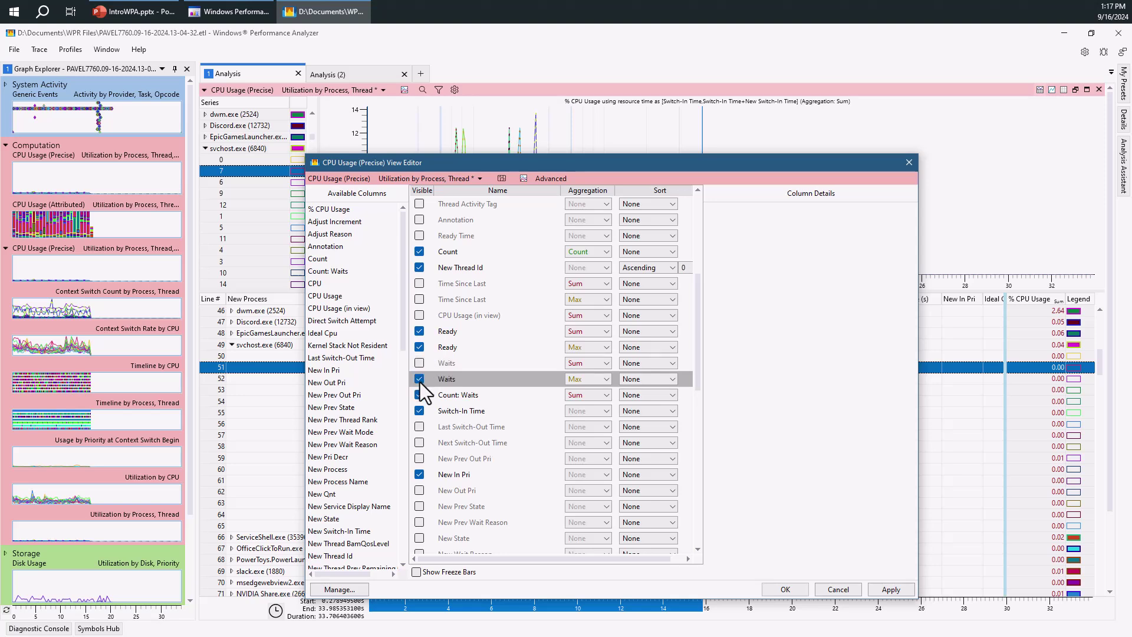
{"action": "left_click", "coordinate": [420, 379]}
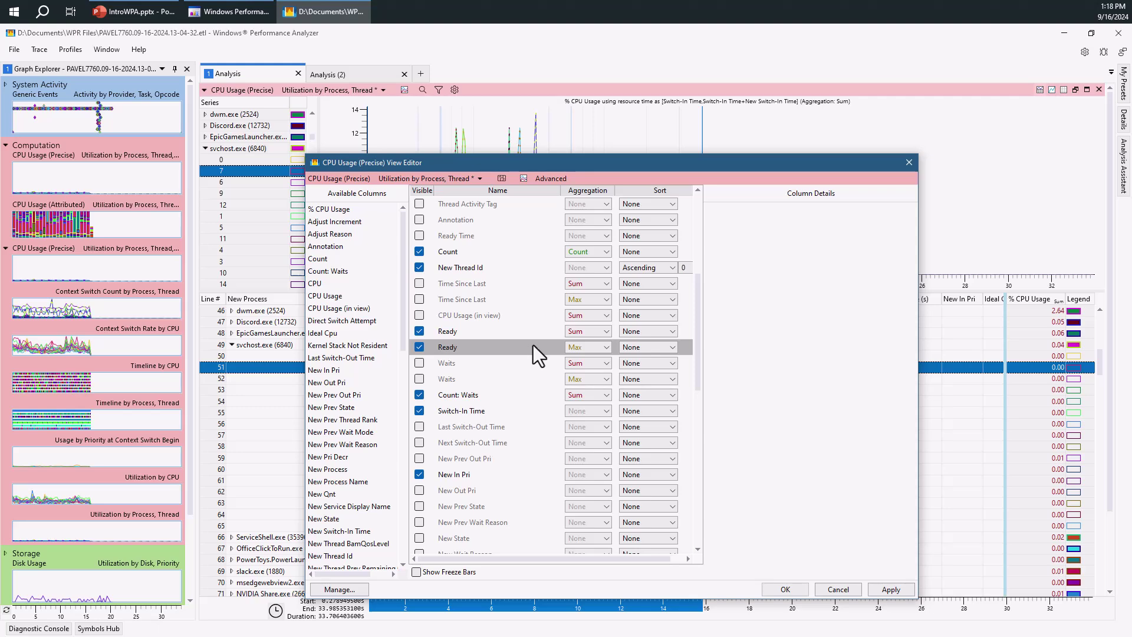
Make the Readying Process column visible in the view and review its sort options, leaving sorting at None.
{"action": "scroll", "coordinate": [532, 345], "scroll_direction": "down", "scroll_amount": 1}
{"action": "scroll", "coordinate": [537, 352], "scroll_direction": "up", "scroll_amount": 3}
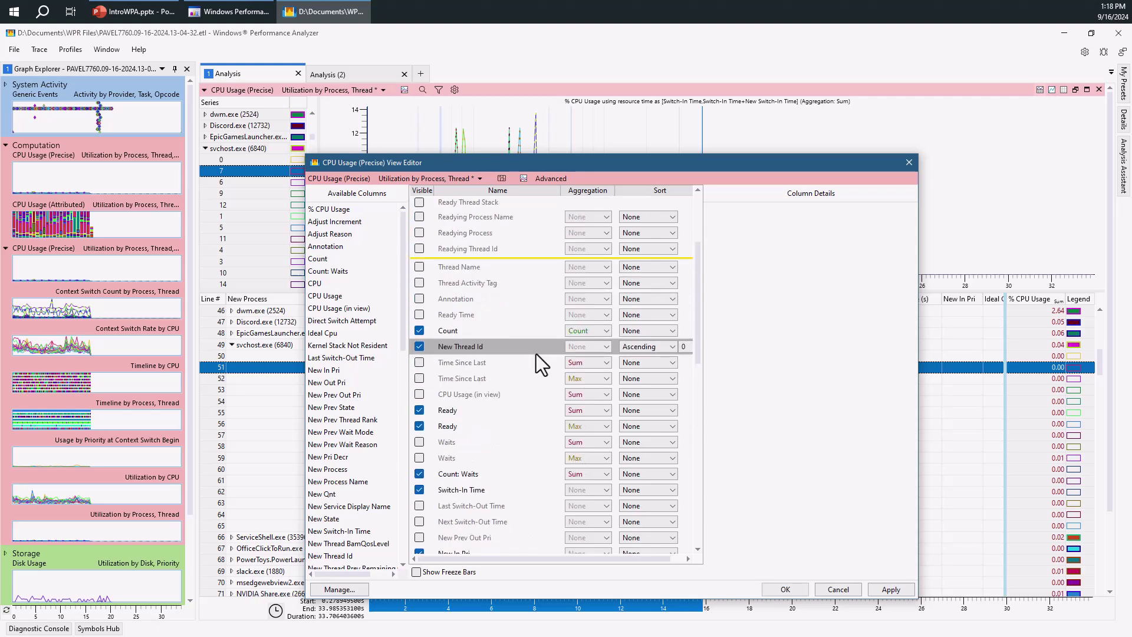
{"action": "scroll", "coordinate": [536, 354], "scroll_direction": "up", "scroll_amount": 3}
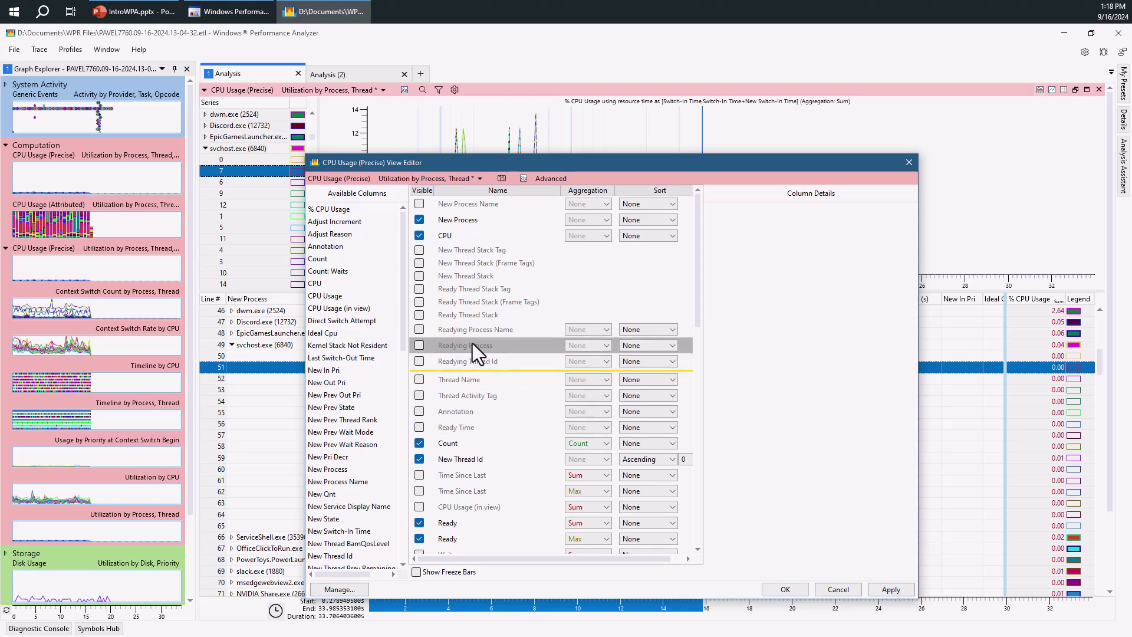
{"action": "left_click", "coordinate": [421, 346]}
{"action": "left_click", "coordinate": [670, 347]}
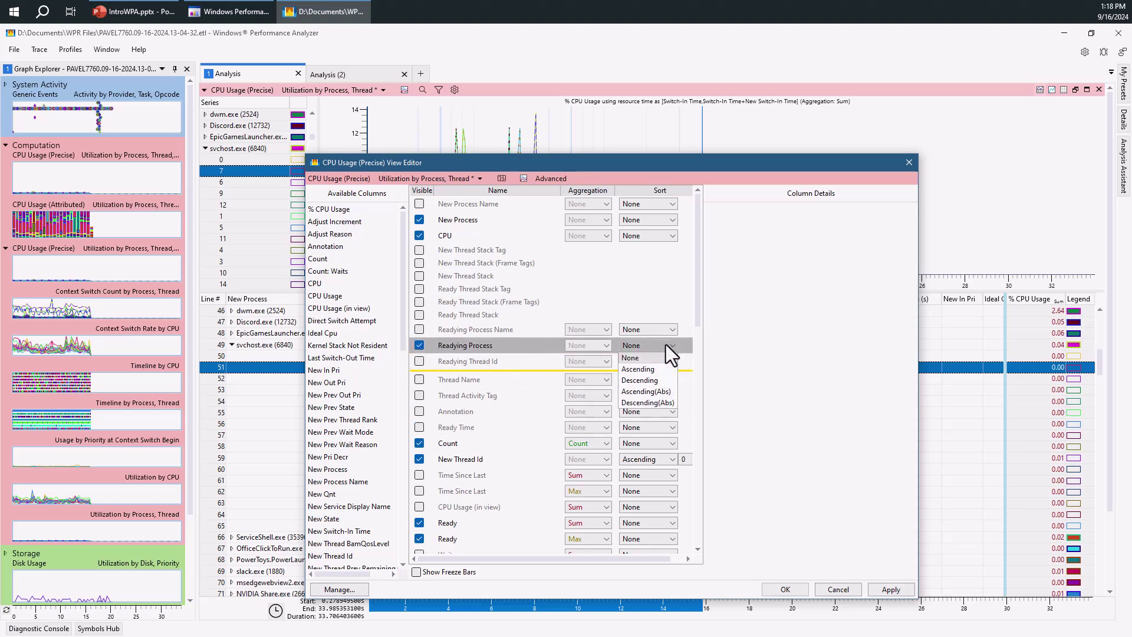
{"action": "left_click", "coordinate": [666, 345]}
{"action": "left_click", "coordinate": [603, 348]}
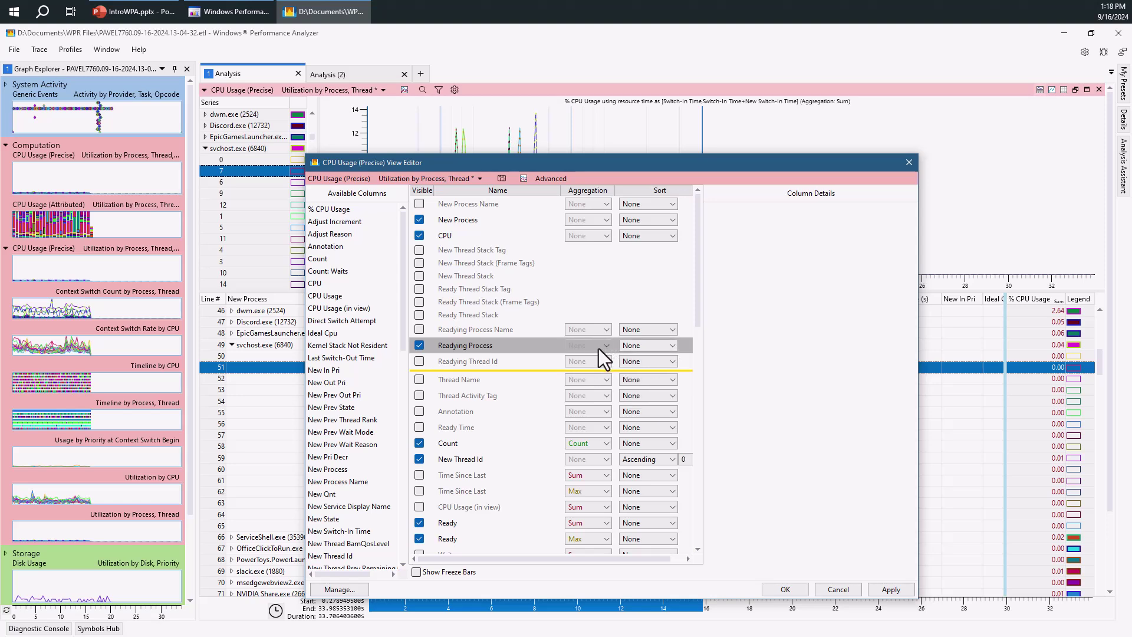
{"action": "left_click", "coordinate": [602, 348]}
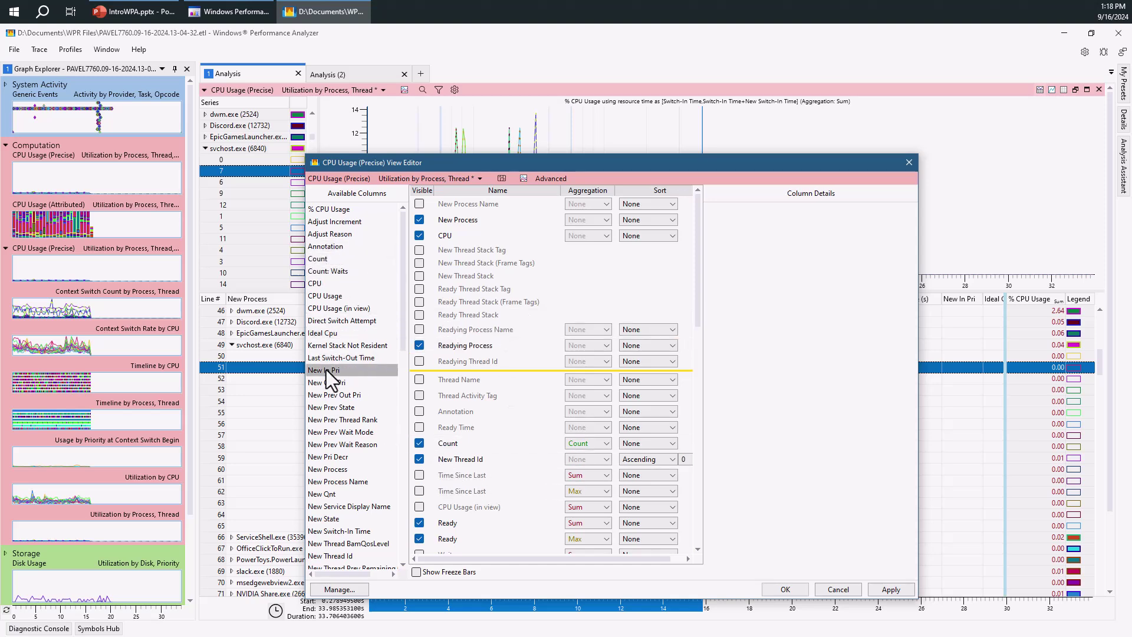
Add the New Out Pri column just below the yellow grouping bar and review its aggregation options.
{"action": "left_click_drag", "start_coordinate": [321, 382], "coordinate": [479, 378]}
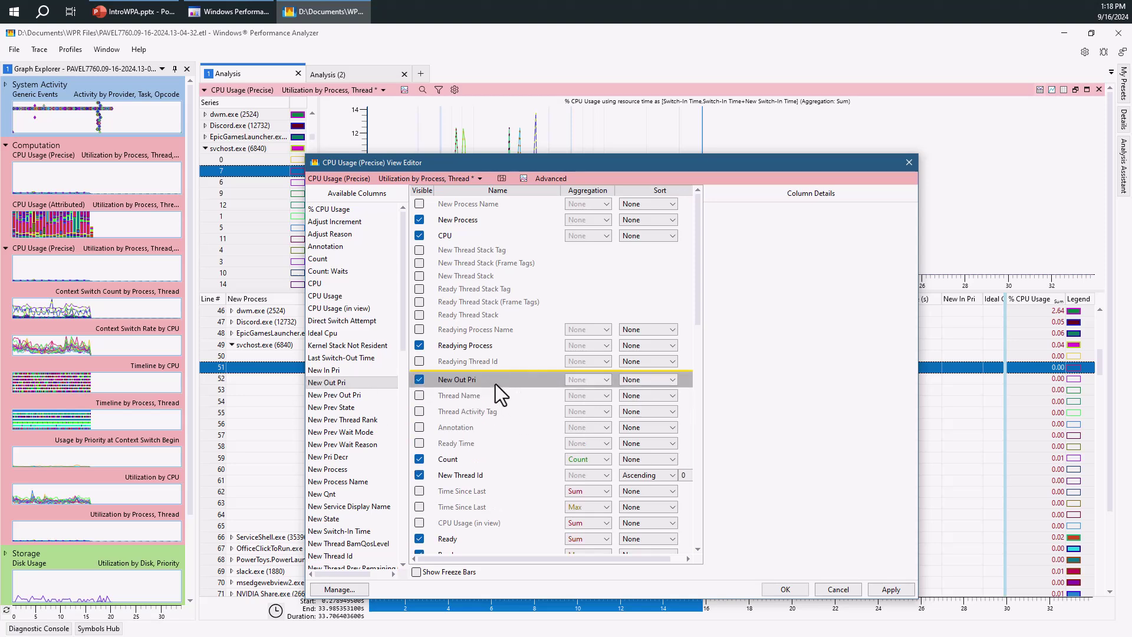
{"action": "left_click", "coordinate": [606, 381]}
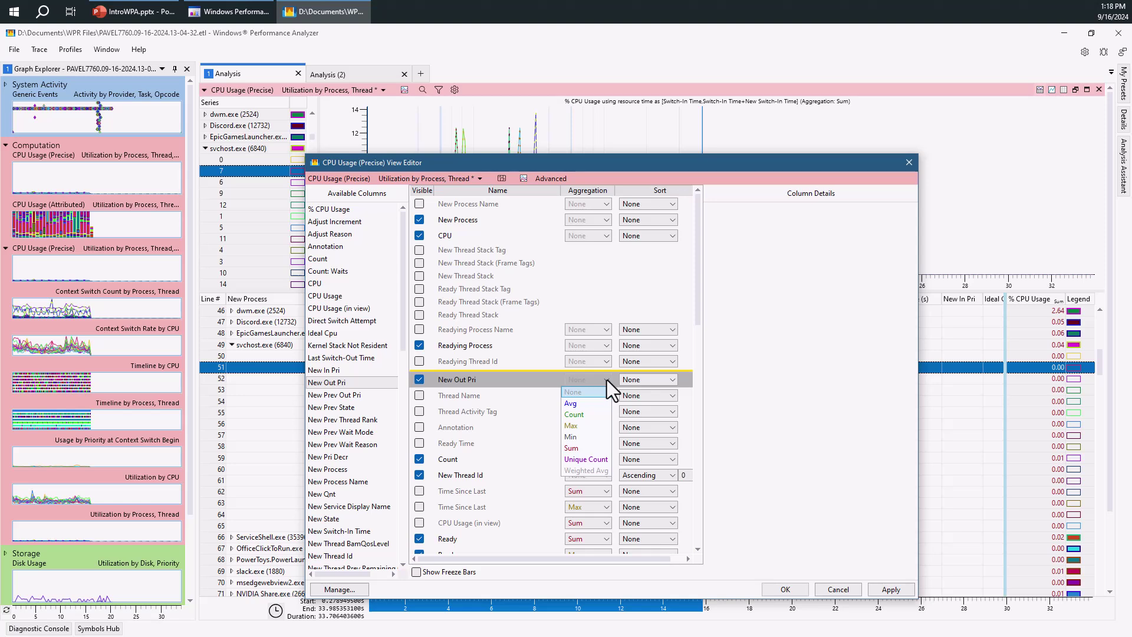
{"action": "left_click", "coordinate": [607, 380]}
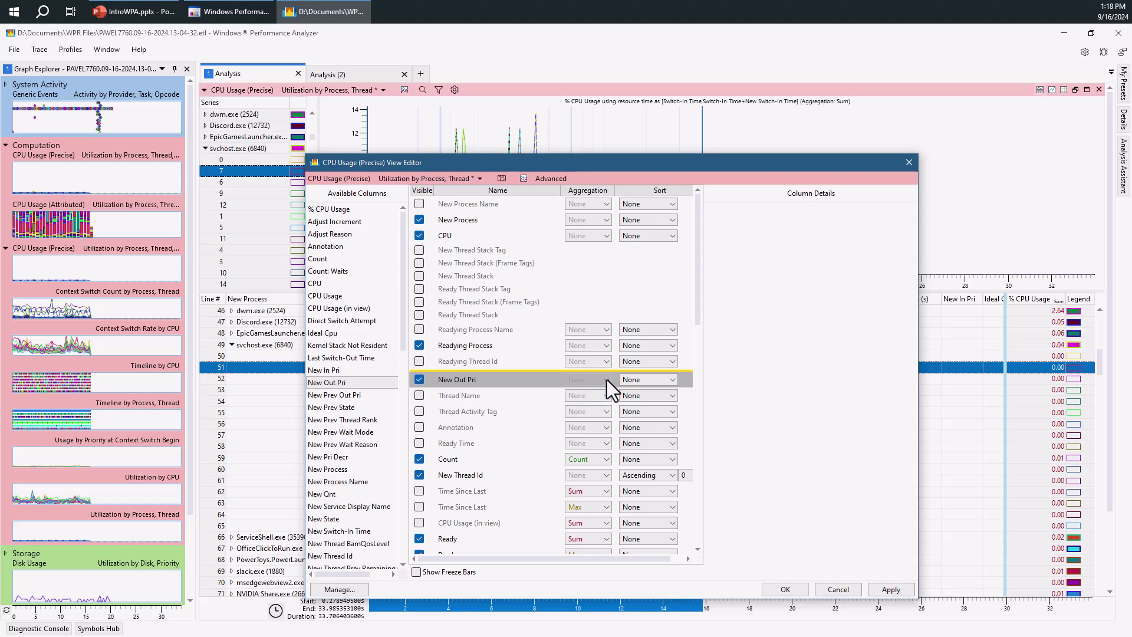
Set the New Out Pri column's sort to Descending and apply the view changes to the table.
{"action": "left_click", "coordinate": [675, 382]}
{"action": "left_click", "coordinate": [659, 412]}
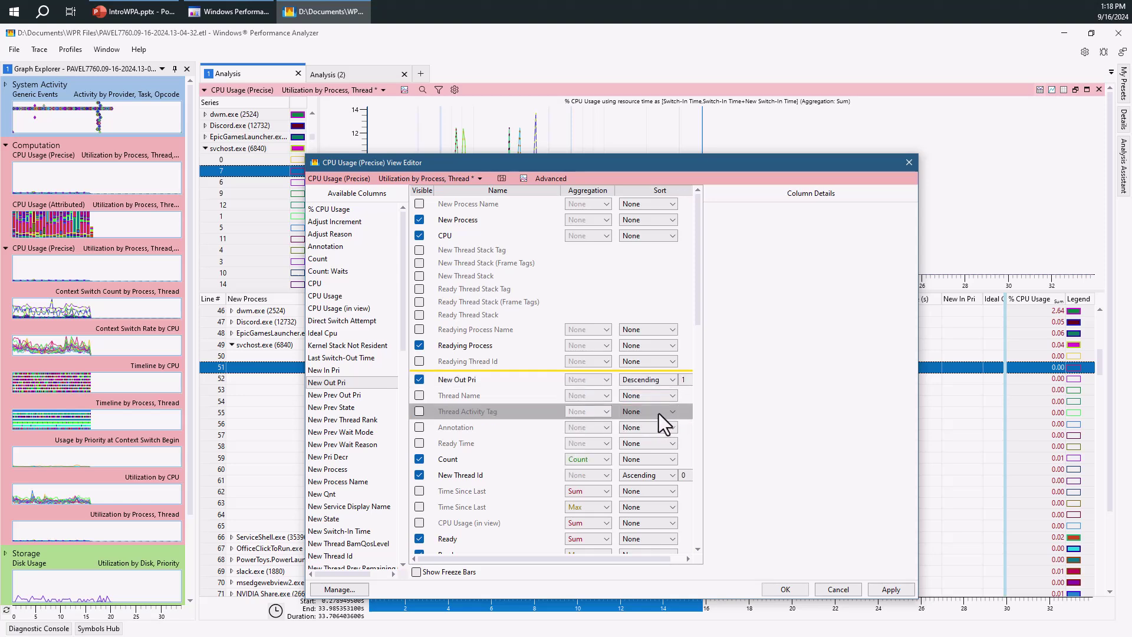
{"action": "left_click", "coordinate": [787, 590]}
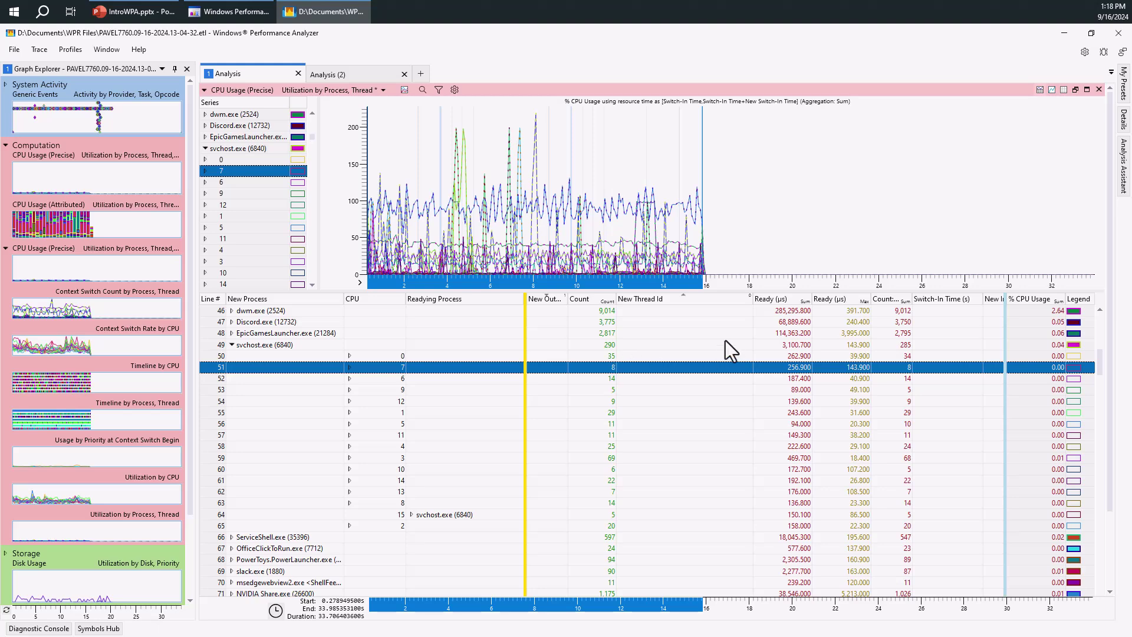
Expand the svchost.exe readying process under CPU 15 to inspect its individual rows, and collapse it again.
{"action": "left_click_drag", "start_coordinate": [444, 298], "coordinate": [459, 318]}
{"action": "left_click", "coordinate": [410, 514]}
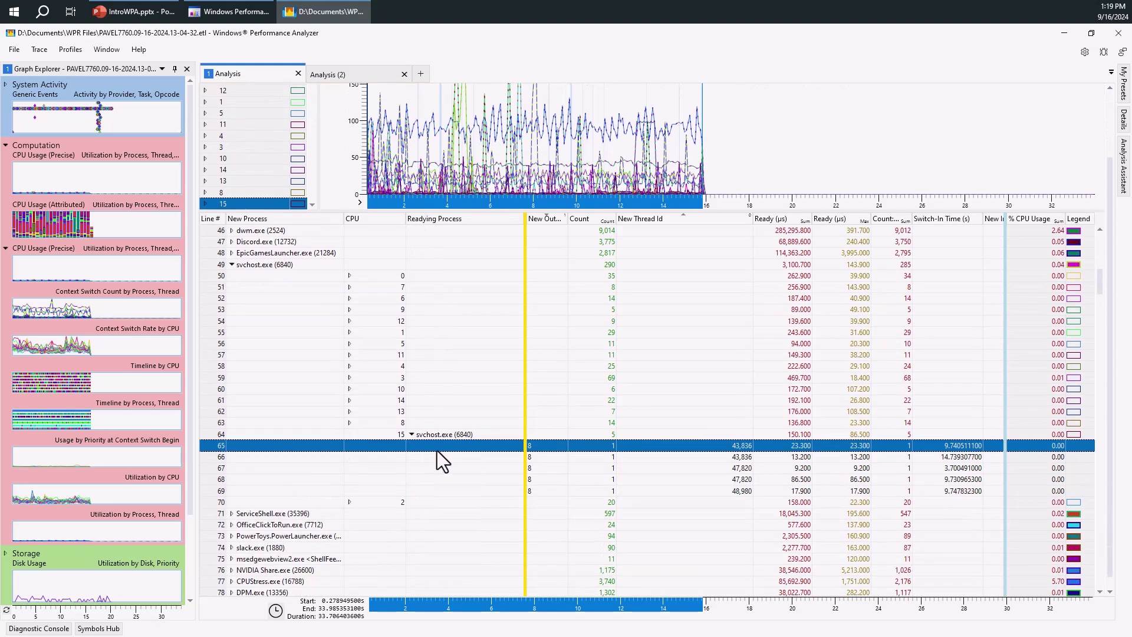
{"action": "left_click", "coordinate": [411, 435]}
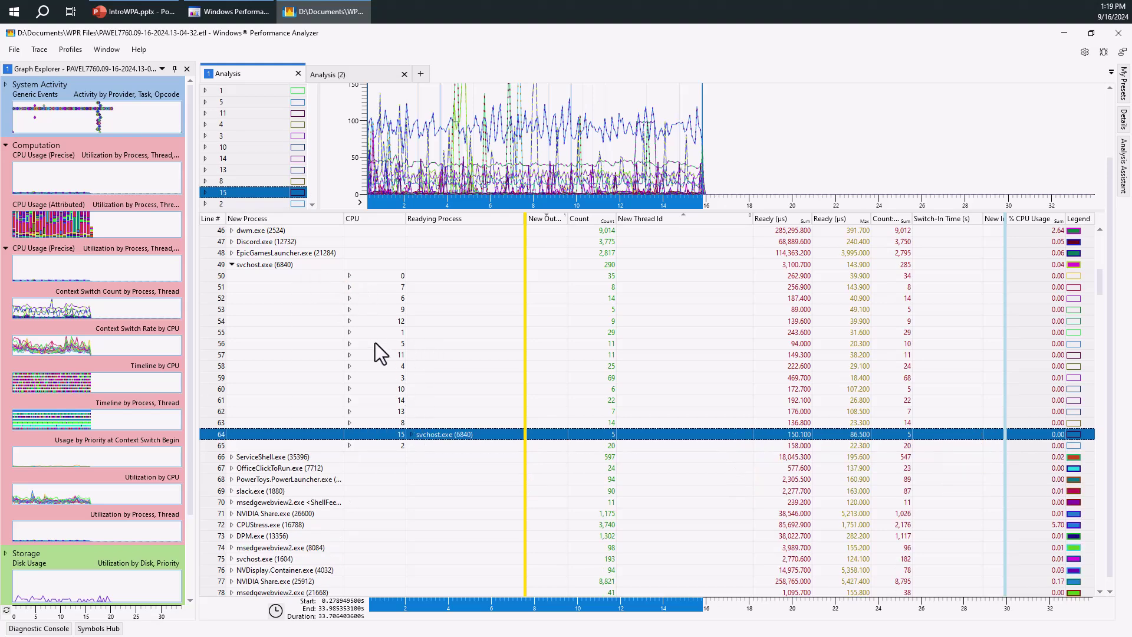
Move the Readying Process column out of the grouping area to just after New Out Pri, and widen the New Out Pri column.
{"action": "left_click_drag", "start_coordinate": [442, 223], "coordinate": [551, 222]}
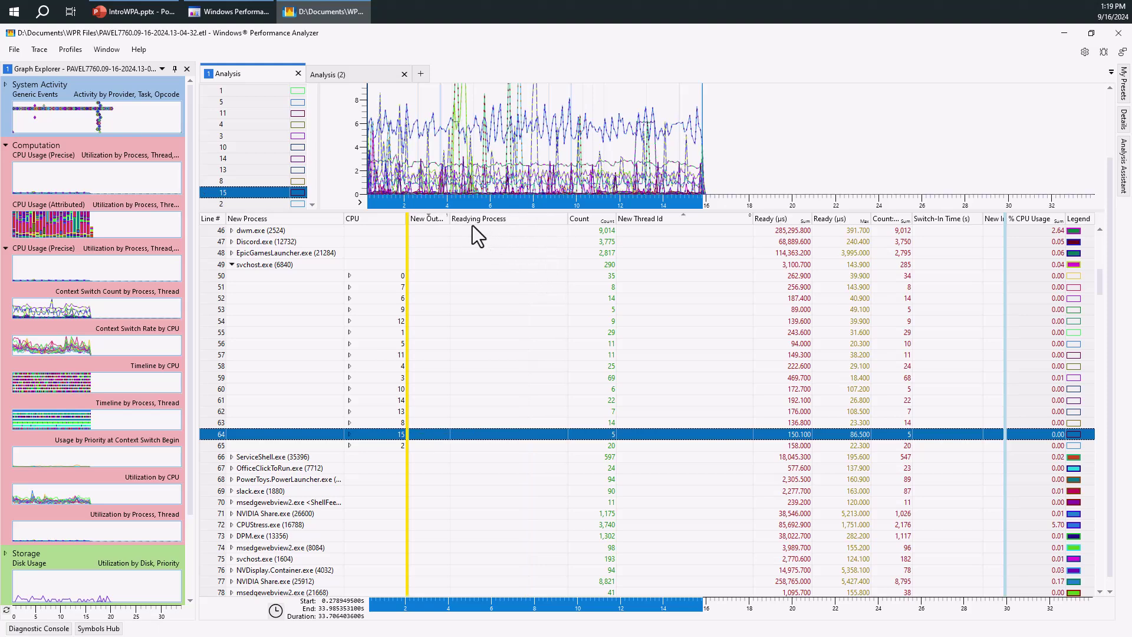
{"action": "left_click_drag", "start_coordinate": [449, 219], "coordinate": [469, 220]}
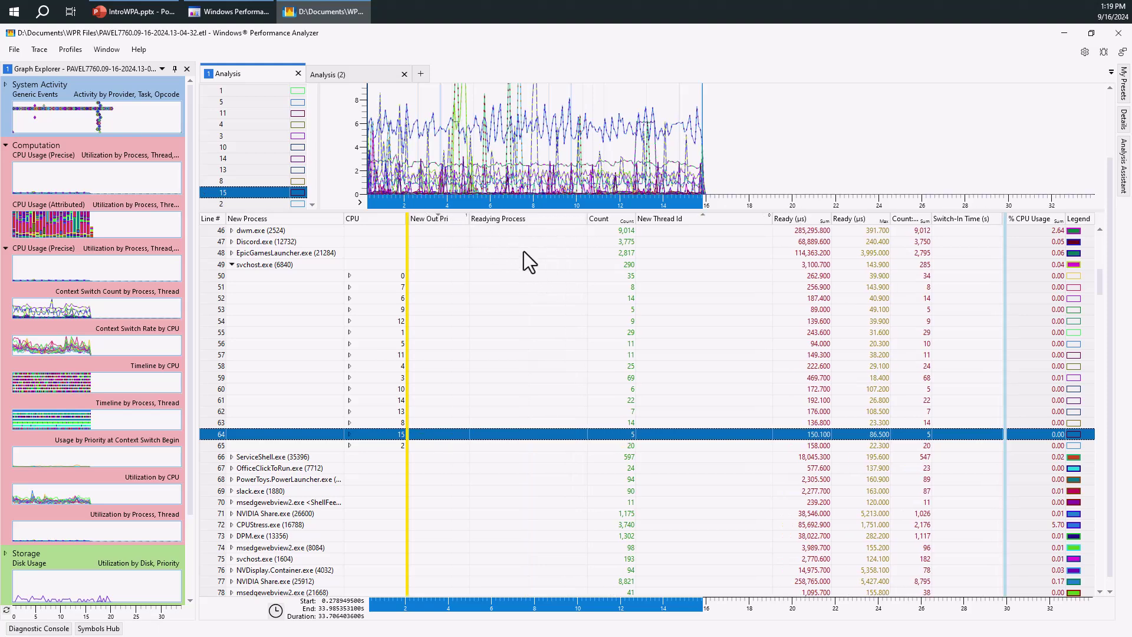
Expand devenv.exe at the start of the table and its CPU 7 group to inspect the individual rows.
{"action": "scroll", "coordinate": [449, 239], "scroll_direction": "up", "scroll_amount": 15}
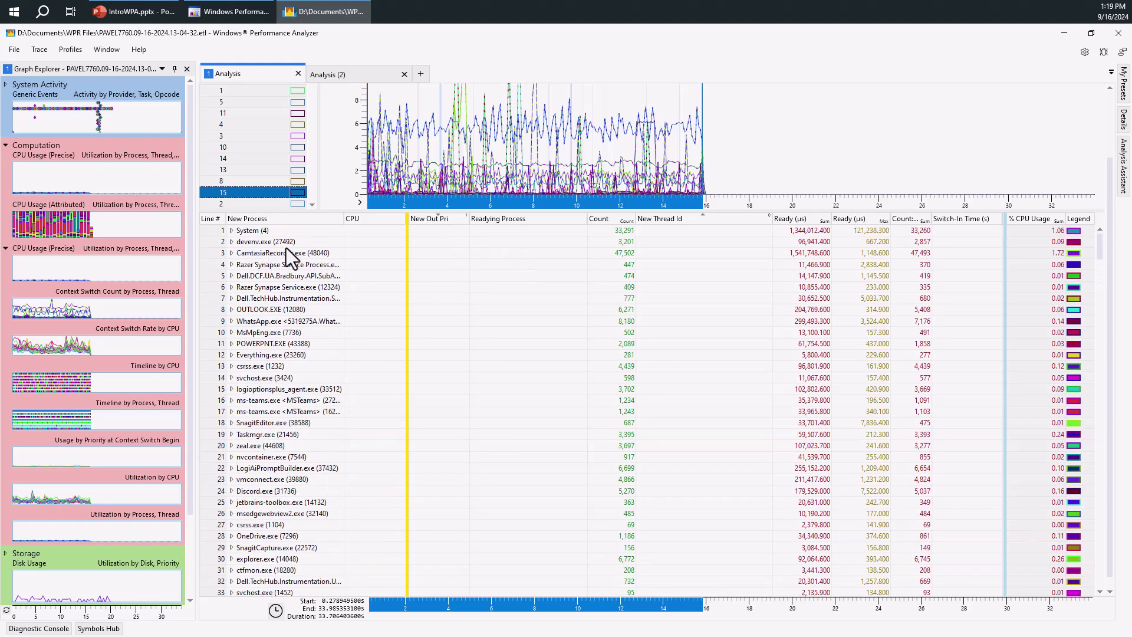
{"action": "left_click", "coordinate": [270, 243]}
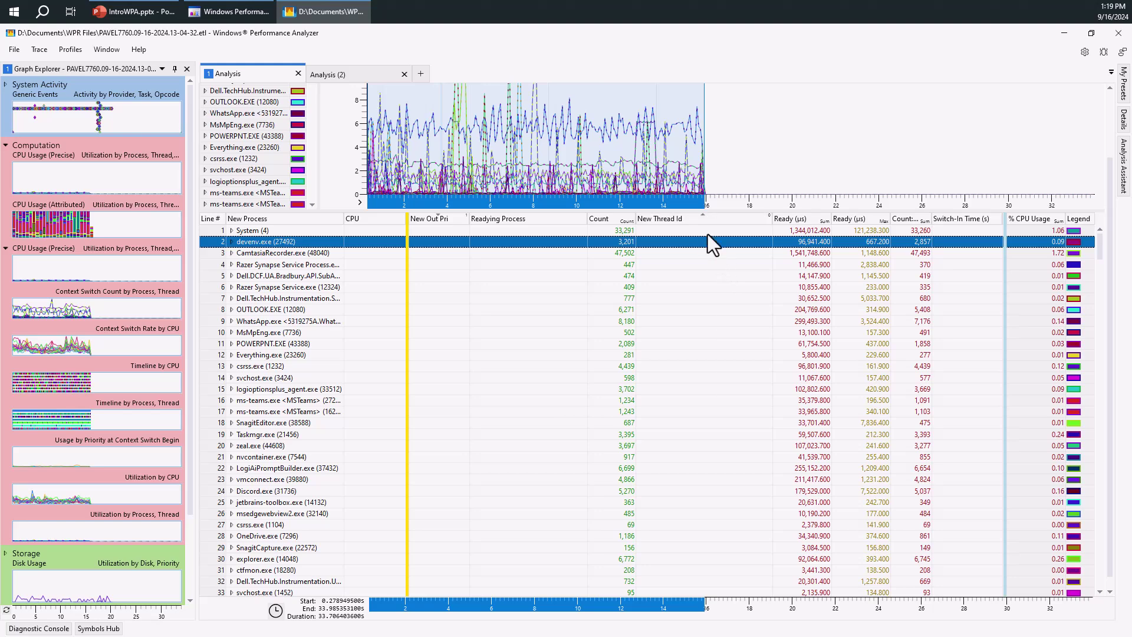
{"action": "left_click", "coordinate": [232, 242]}
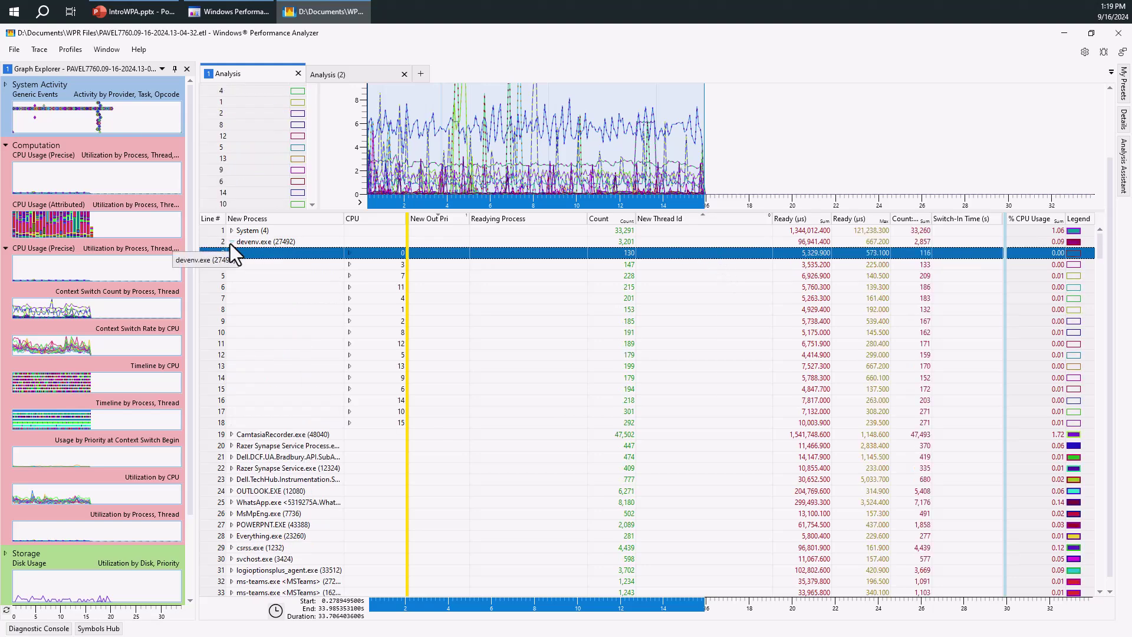
{"action": "left_click", "coordinate": [349, 276]}
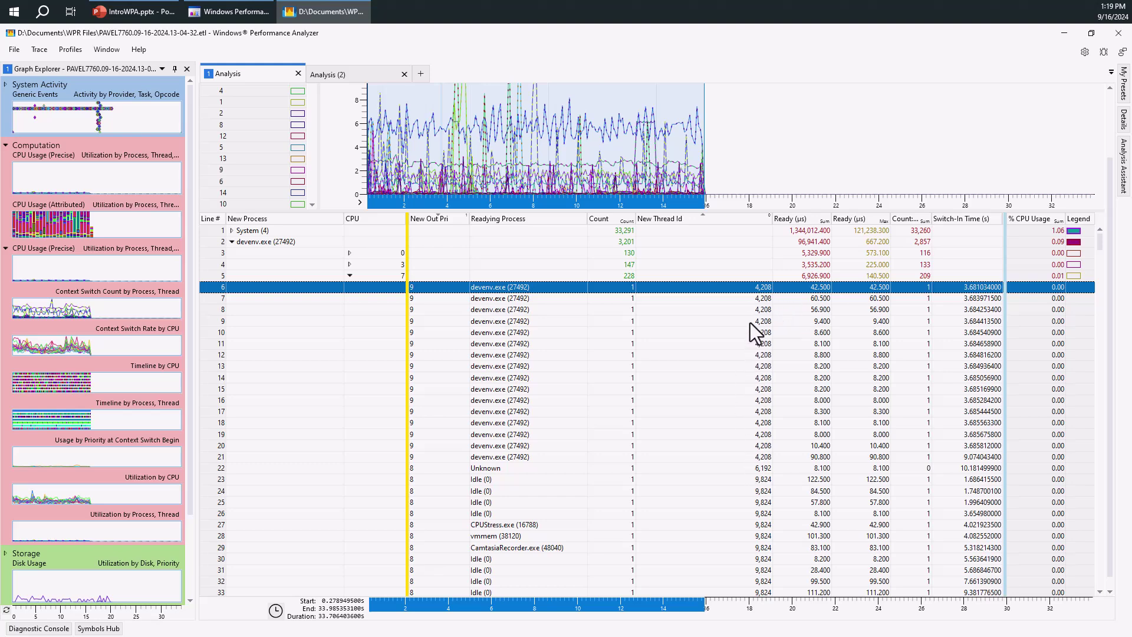
Set the New Thread Id column's aggregation to Sum.
{"action": "right_click", "coordinate": [714, 222]}
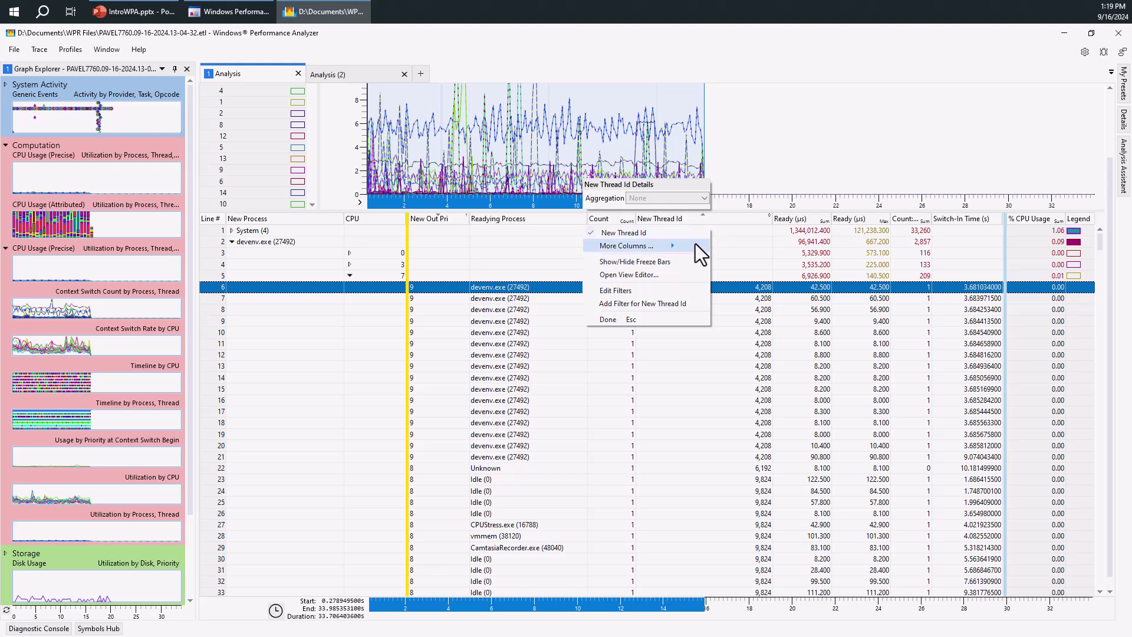
{"action": "left_click", "coordinate": [687, 199]}
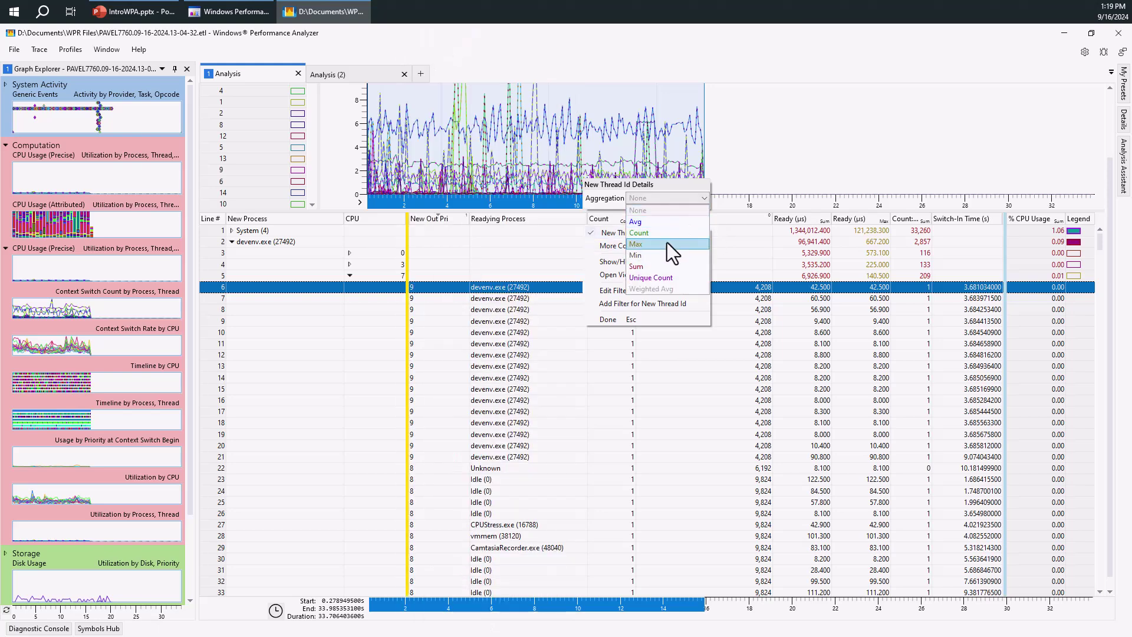
{"action": "left_click", "coordinate": [664, 265]}
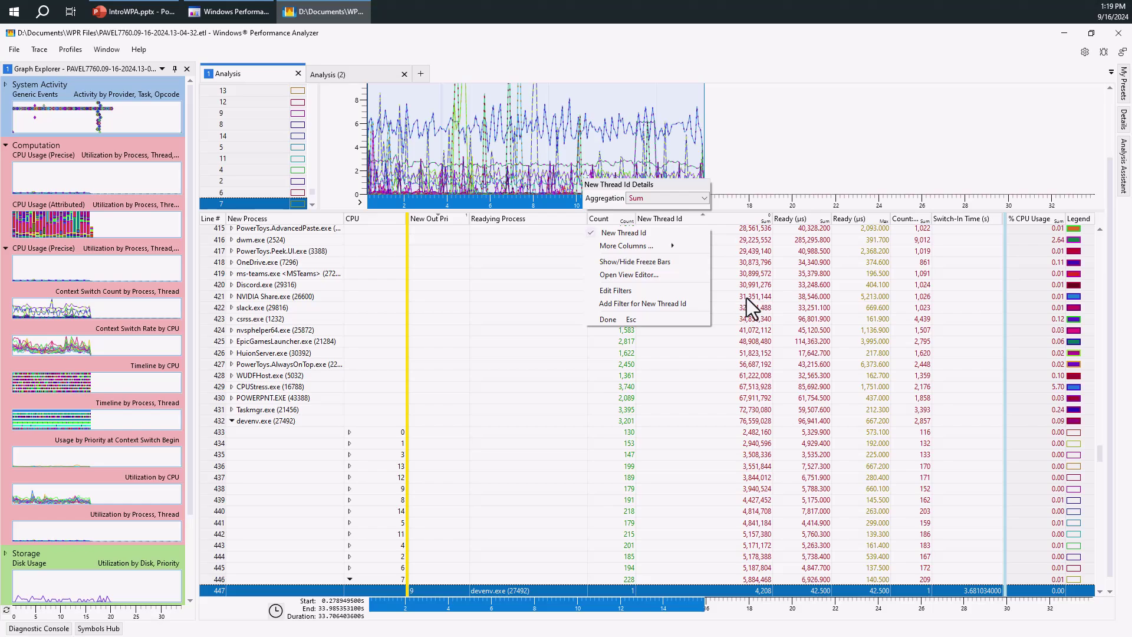
{"action": "left_click", "coordinate": [659, 387]}
Look through the summed New Thread Id values and expand svchost.exe (8600) to inspect its individual rows.
{"action": "scroll", "coordinate": [632, 366], "scroll_direction": "up", "scroll_amount": 20}
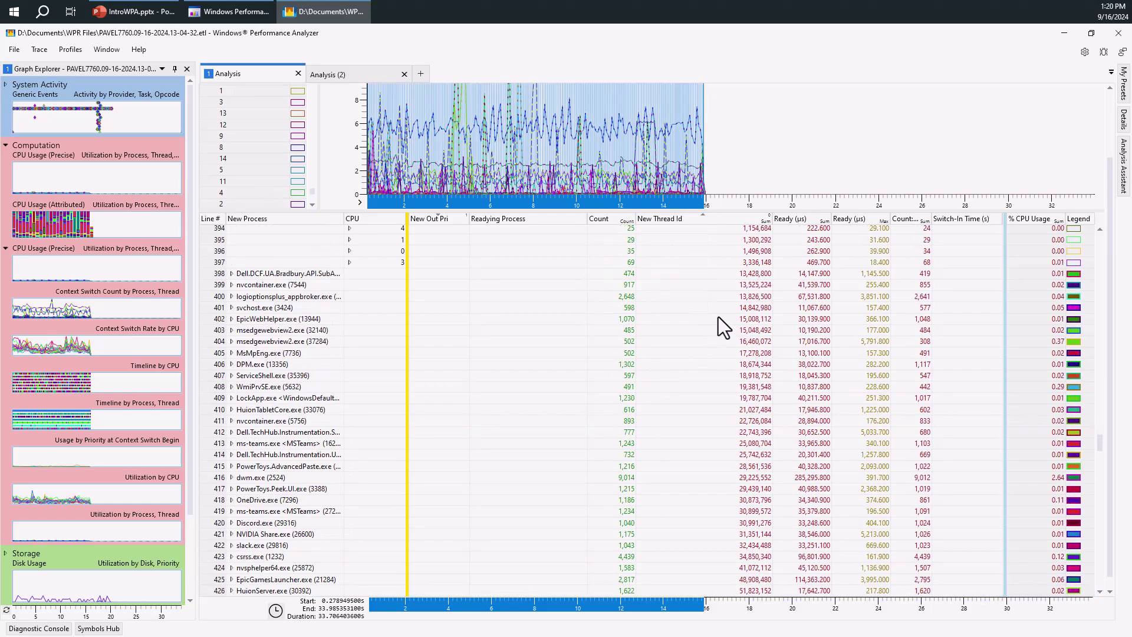
{"action": "scroll", "coordinate": [724, 331], "scroll_direction": "up", "scroll_amount": 20}
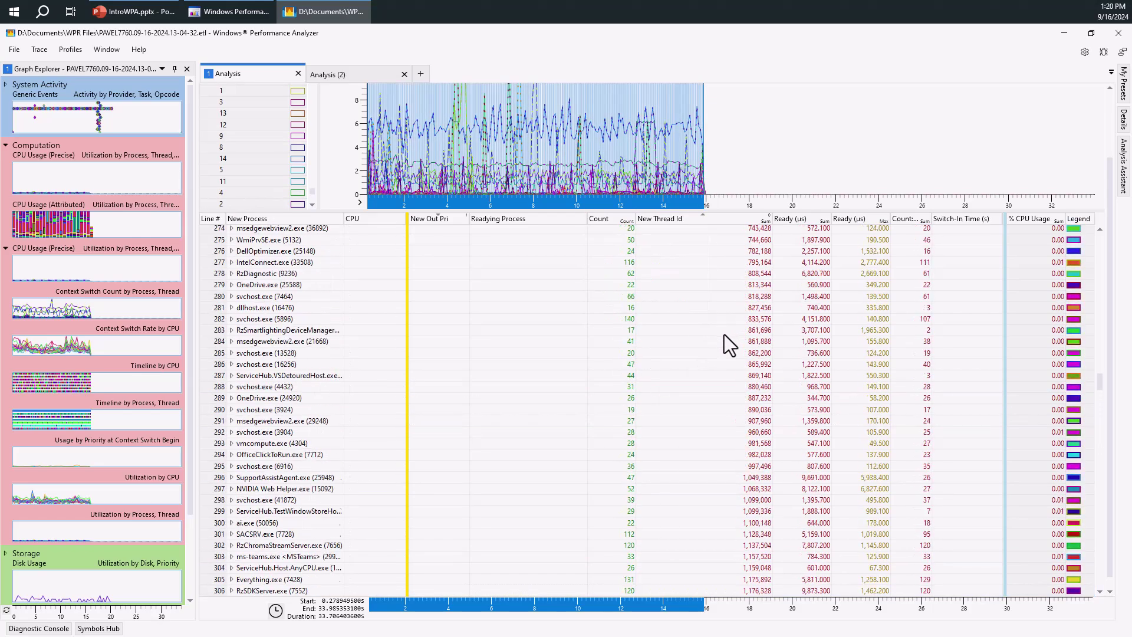
{"action": "scroll", "coordinate": [723, 337], "scroll_direction": "up", "scroll_amount": 20}
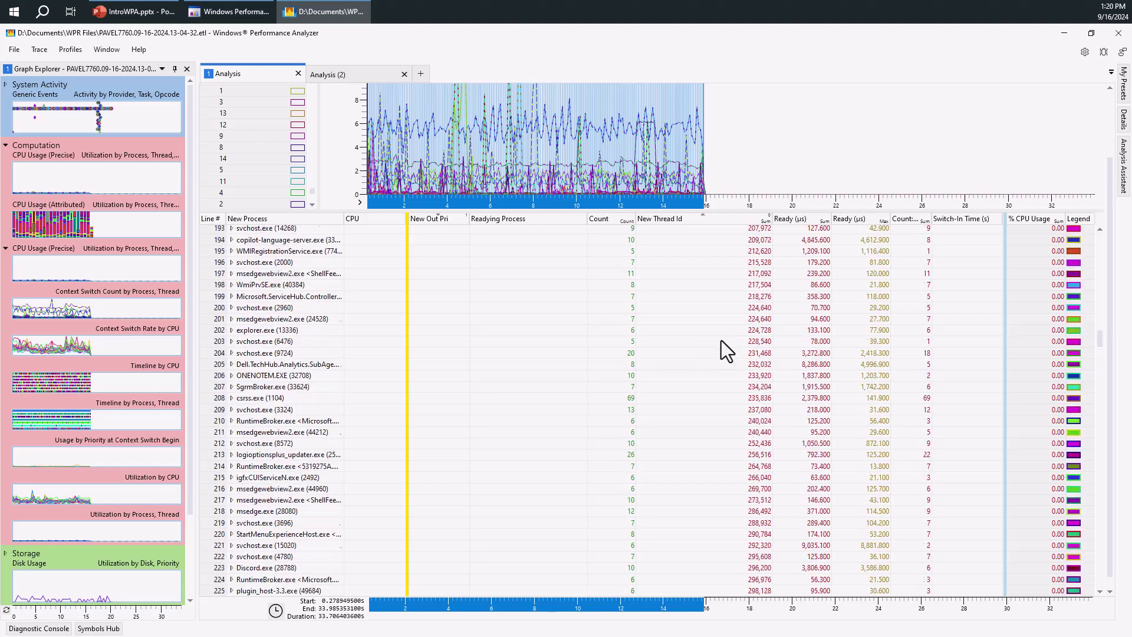
{"action": "left_click", "coordinate": [743, 263]}
{"action": "scroll", "coordinate": [745, 295], "scroll_direction": "down", "scroll_amount": 6}
{"action": "left_click", "coordinate": [745, 299]}
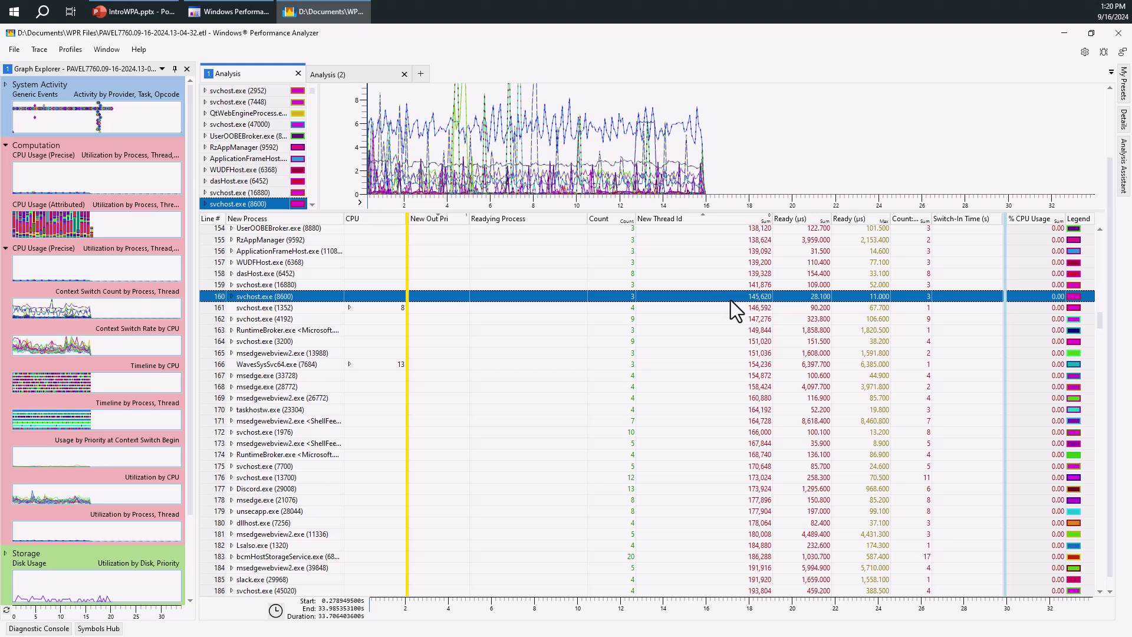
{"action": "left_click", "coordinate": [233, 298]}
{"action": "left_click", "coordinate": [260, 305]}
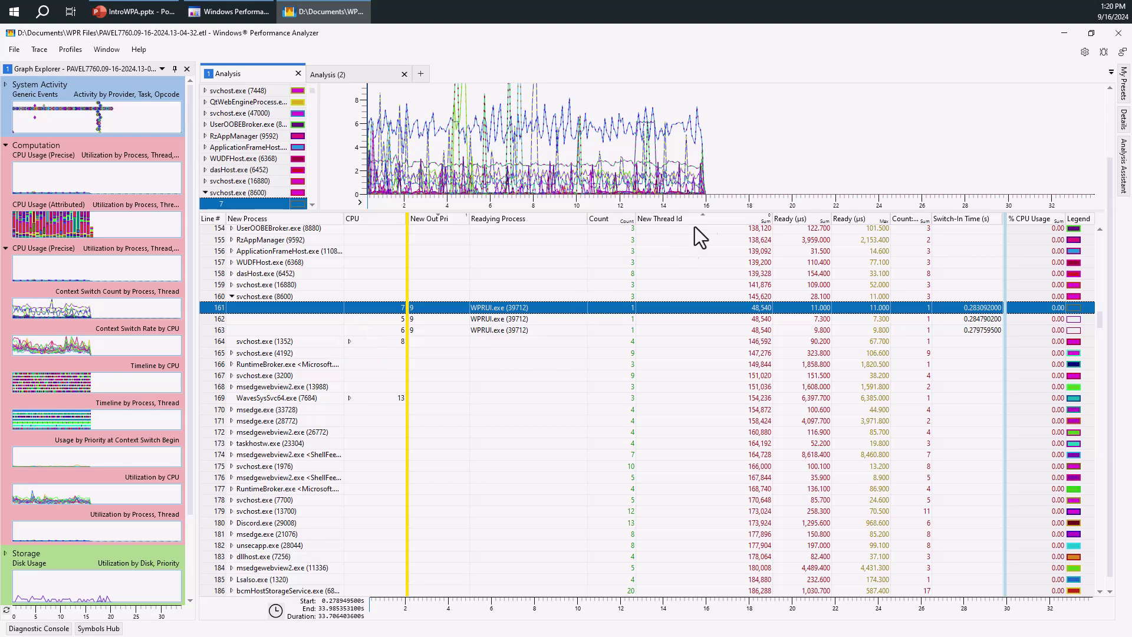
Enlarge the graph area and zoom the timeline to about 4.8 to 9.7 s, and select the SnagitCapture.exe row.
{"action": "left_click_drag", "start_coordinate": [718, 209], "coordinate": [717, 255]}
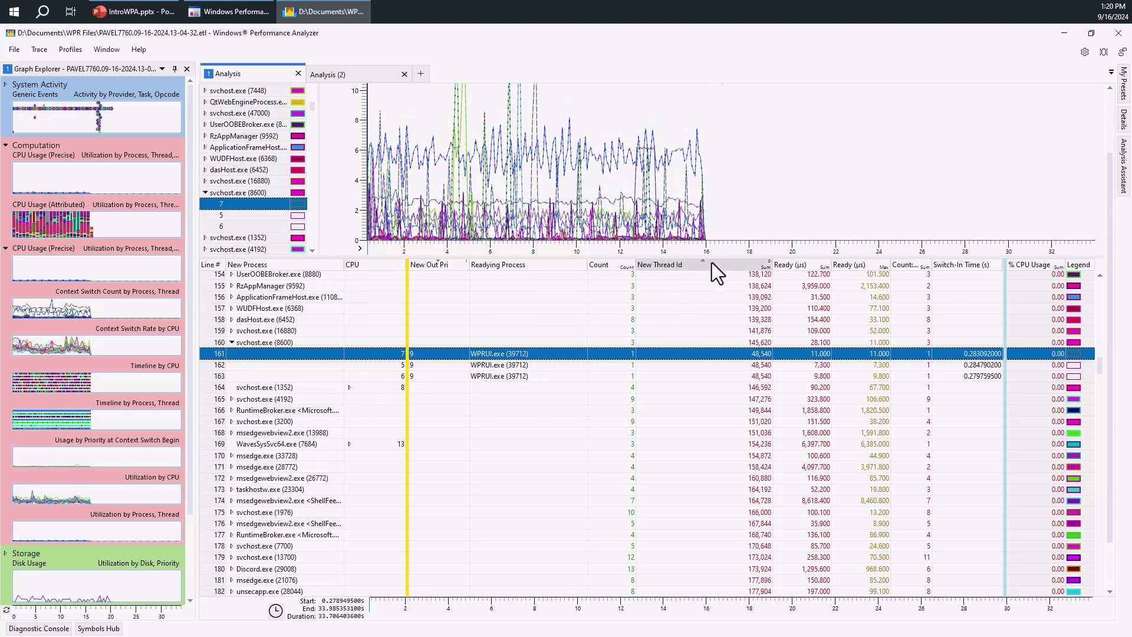
{"action": "left_click_drag", "start_coordinate": [466, 196], "coordinate": [571, 196]}
{"action": "right_click", "coordinate": [519, 182]}
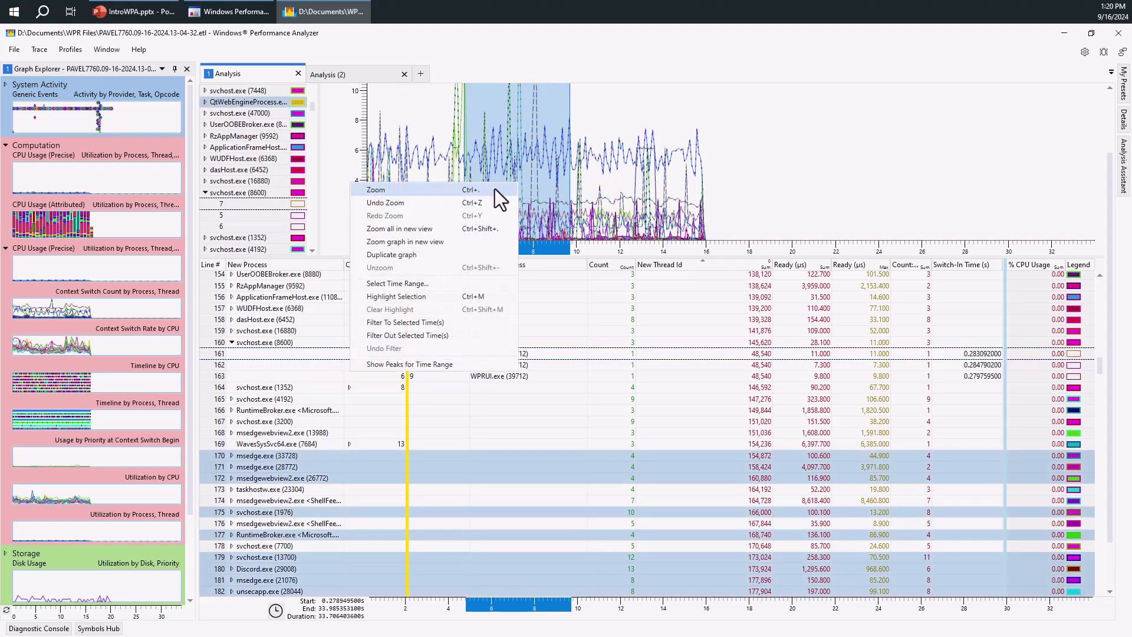
{"action": "left_click", "coordinate": [494, 189]}
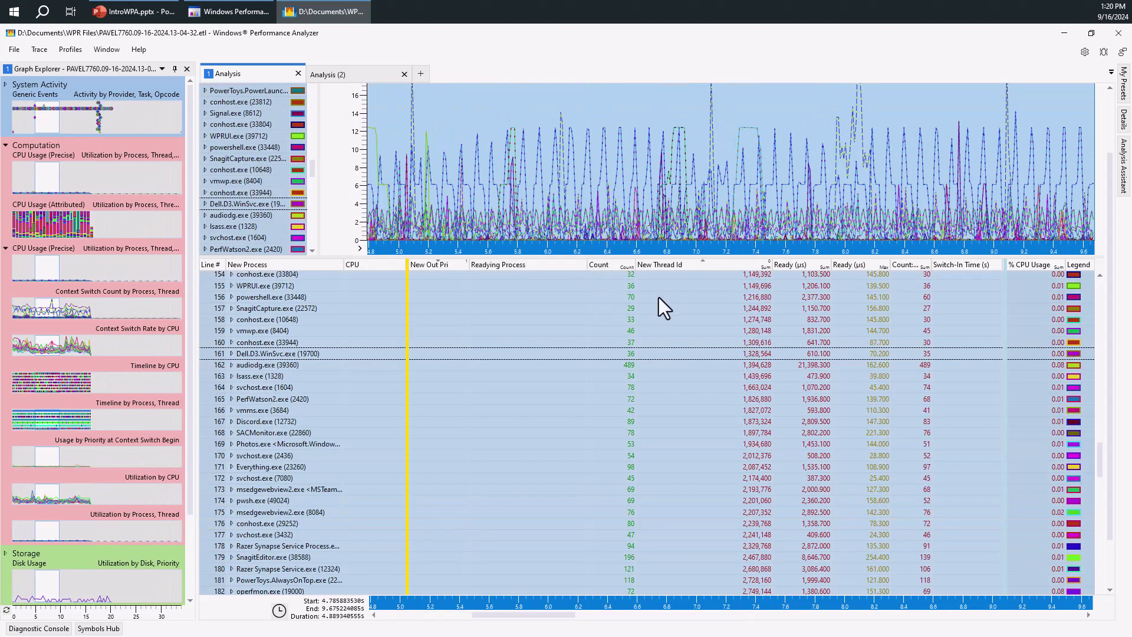
{"action": "left_click", "coordinate": [606, 310]}
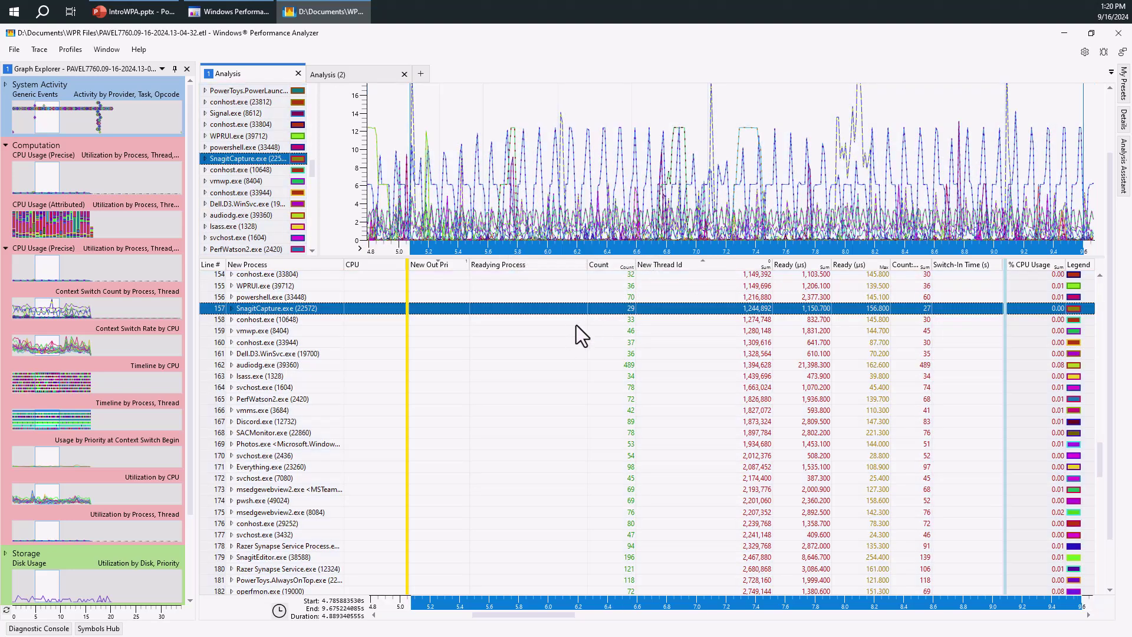
Display the graph only, the table only and both together again, and reduce the graph area's height in favour of the table.
{"action": "mouse_move", "coordinate": [944, 122]}
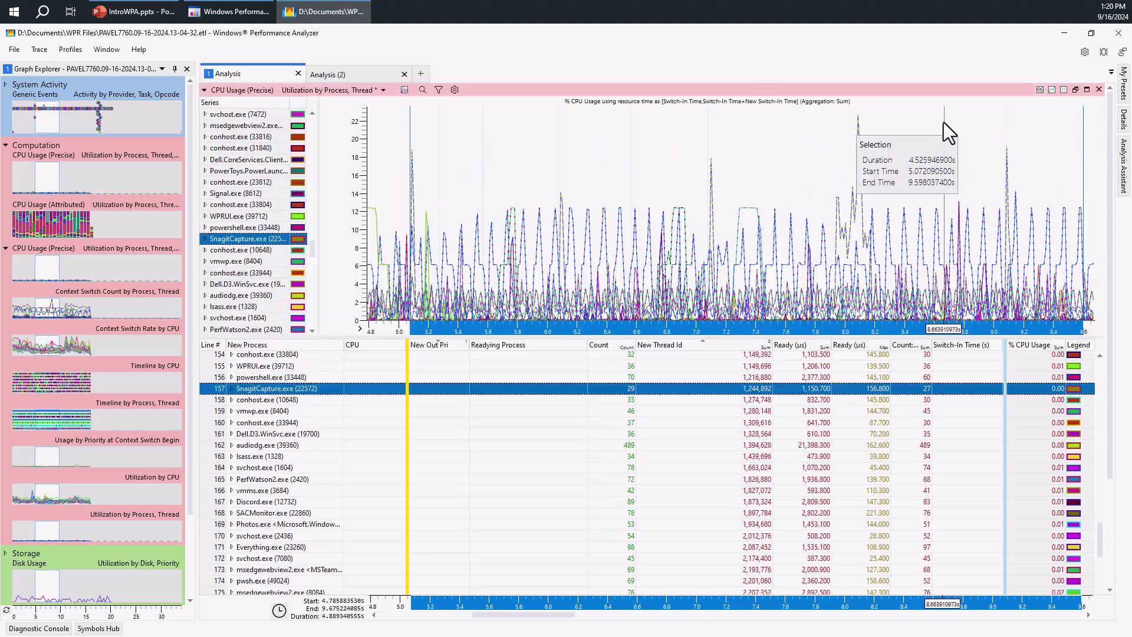
{"action": "left_click", "coordinate": [1051, 92]}
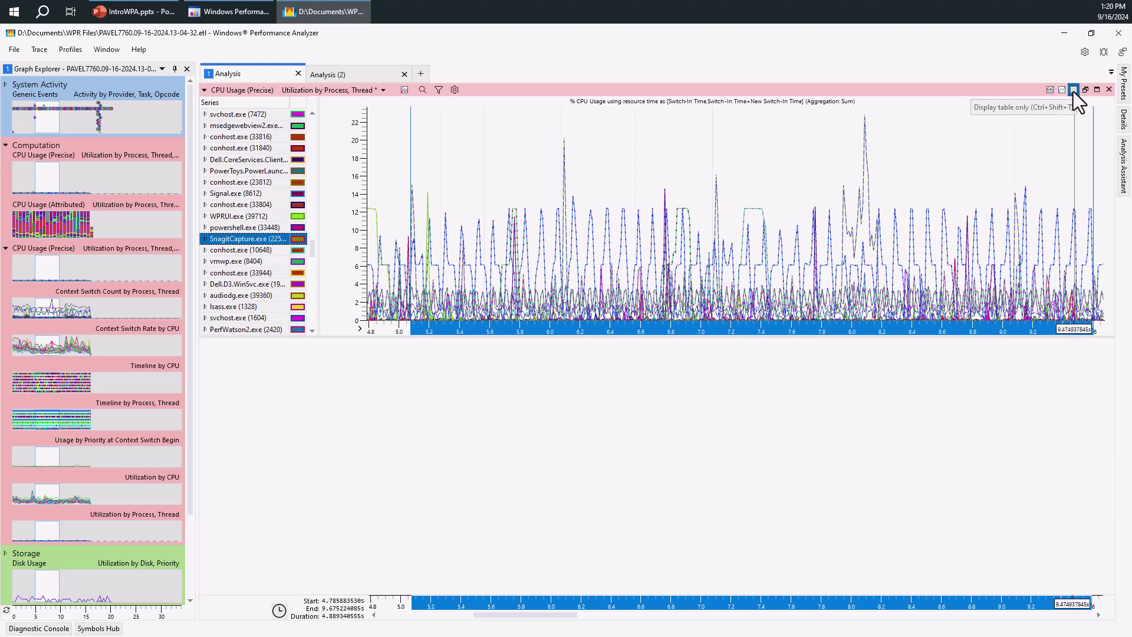
{"action": "left_click", "coordinate": [1073, 91]}
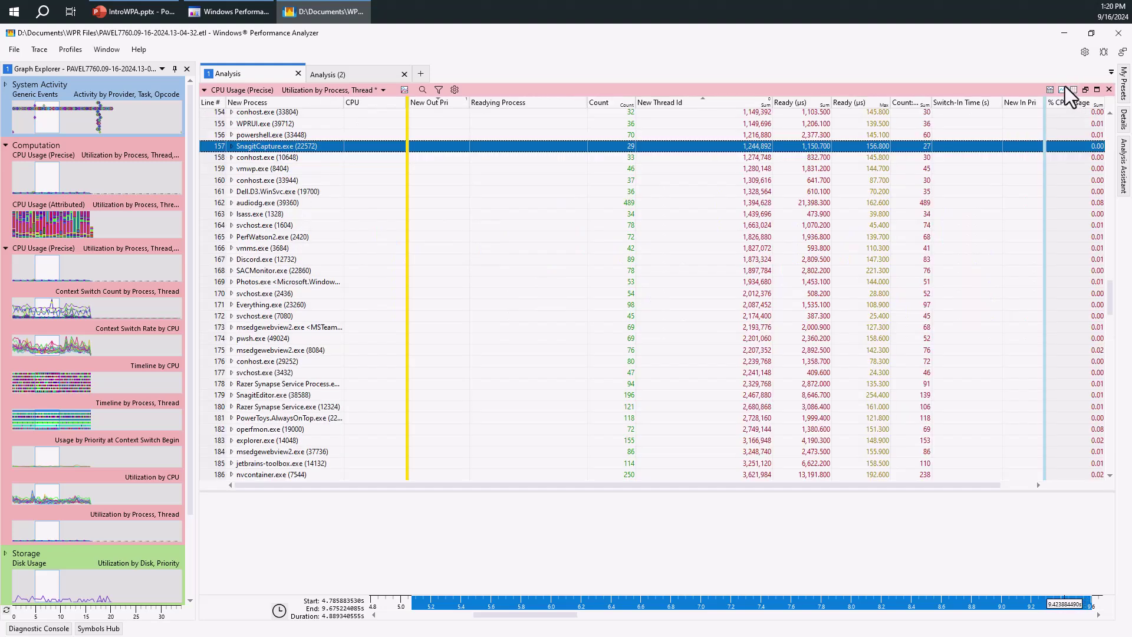
{"action": "left_click", "coordinate": [1049, 91]}
{"action": "left_click_drag", "start_coordinate": [716, 198], "coordinate": [717, 263]}
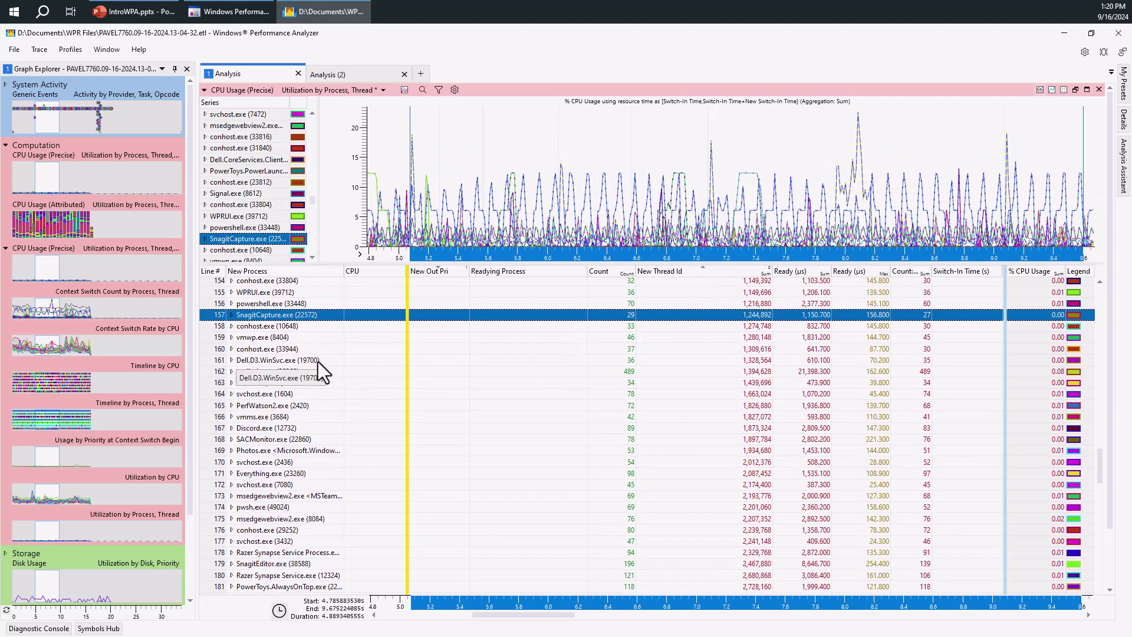
Filter the table to msedgewebview2.exe (11336), Discord.exe (29008) and msedgewebview2.exe (24528).
{"action": "left_click", "coordinate": [272, 304]}
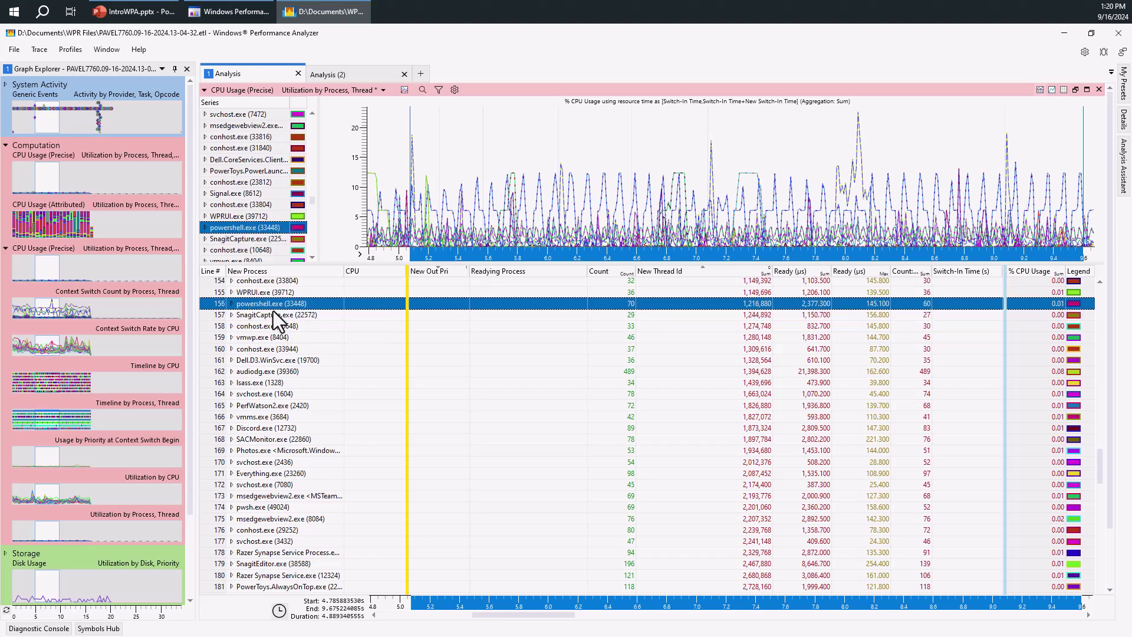
{"action": "scroll", "coordinate": [285, 371], "scroll_direction": "up", "scroll_amount": 2}
{"action": "scroll", "coordinate": [285, 369], "scroll_direction": "up", "scroll_amount": 2}
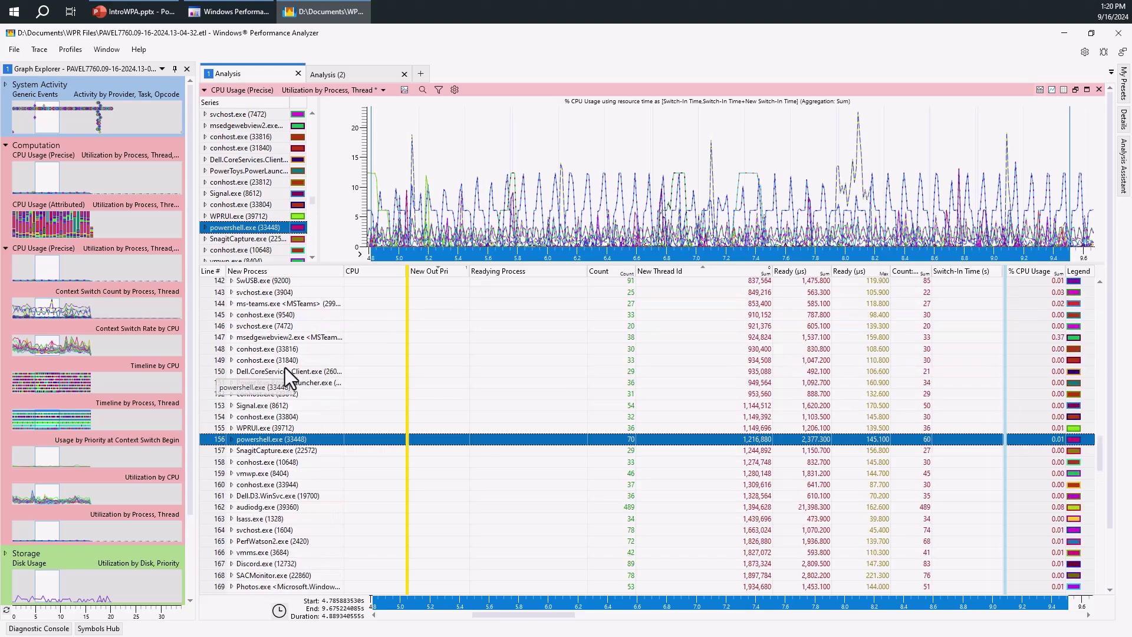
{"action": "left_click", "coordinate": [269, 317]}
{"action": "scroll", "coordinate": [273, 333], "scroll_direction": "up", "scroll_amount": 3}
{"action": "scroll", "coordinate": [275, 354], "scroll_direction": "down", "scroll_amount": 3}
{"action": "scroll", "coordinate": [276, 374], "scroll_direction": "up", "scroll_amount": 12}
{"action": "scroll", "coordinate": [276, 373], "scroll_direction": "up", "scroll_amount": 20}
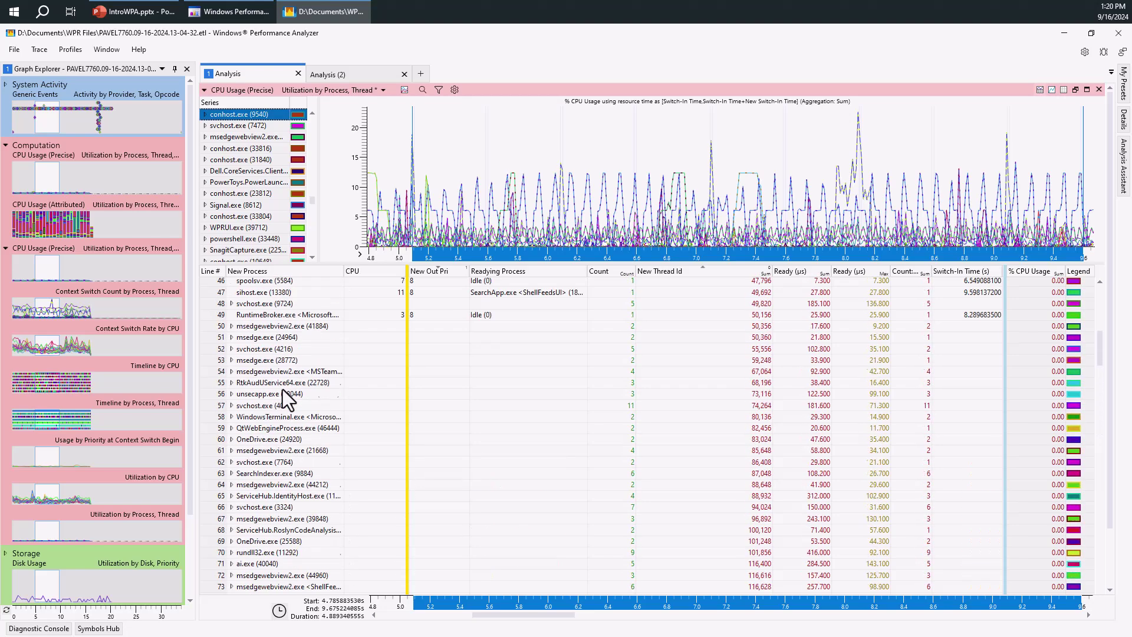
{"action": "left_click", "coordinate": [264, 314]}
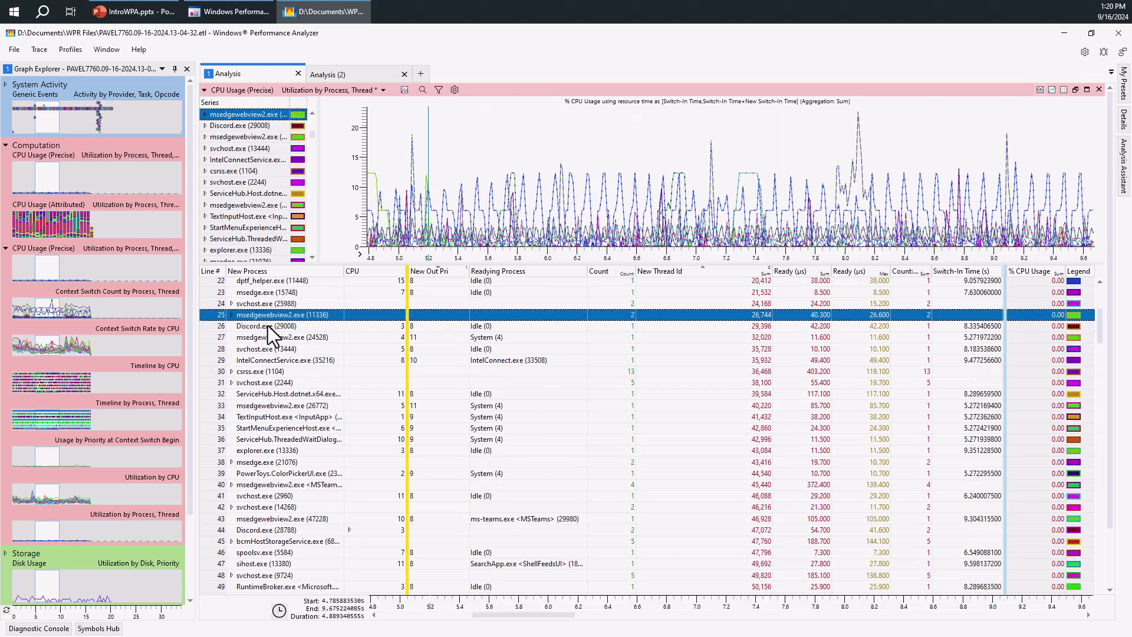
{"action": "left_click", "coordinate": [268, 325], "text": "ctrl"}
{"action": "left_click", "coordinate": [268, 338], "text": "ctrl"}
{"action": "right_click", "coordinate": [281, 326]}
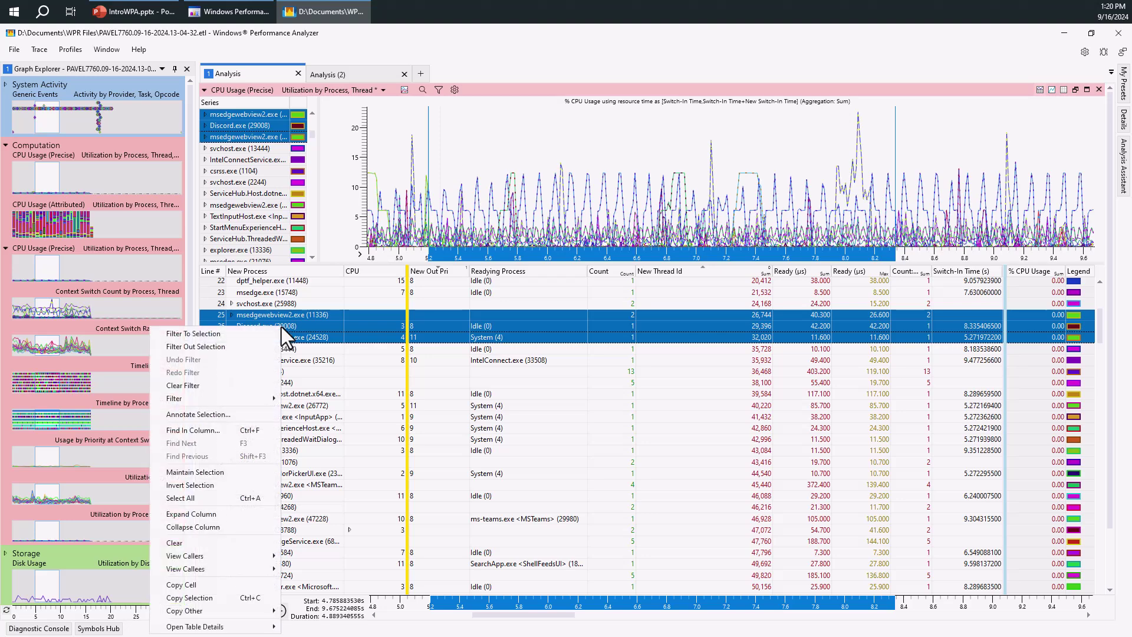
{"action": "left_click", "coordinate": [222, 334]}
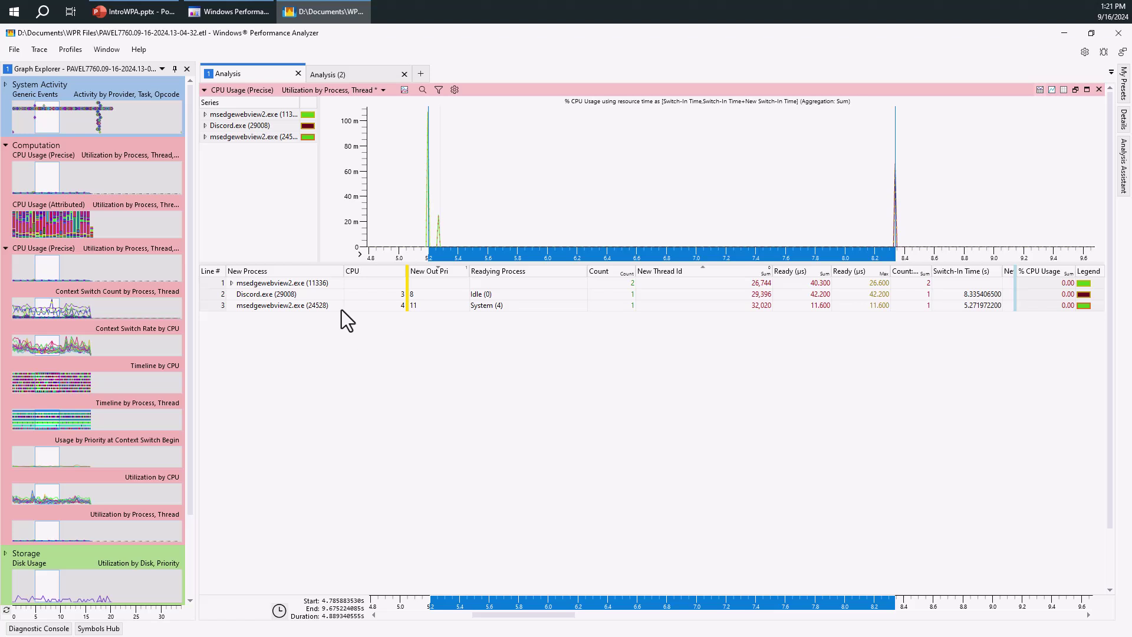
Check the msedgewebview2.exe (11336) group in the filtered table and zoom the timeline to about 5.11 to 5.50 s.
{"action": "left_click", "coordinate": [232, 285]}
{"action": "left_click", "coordinate": [232, 285]}
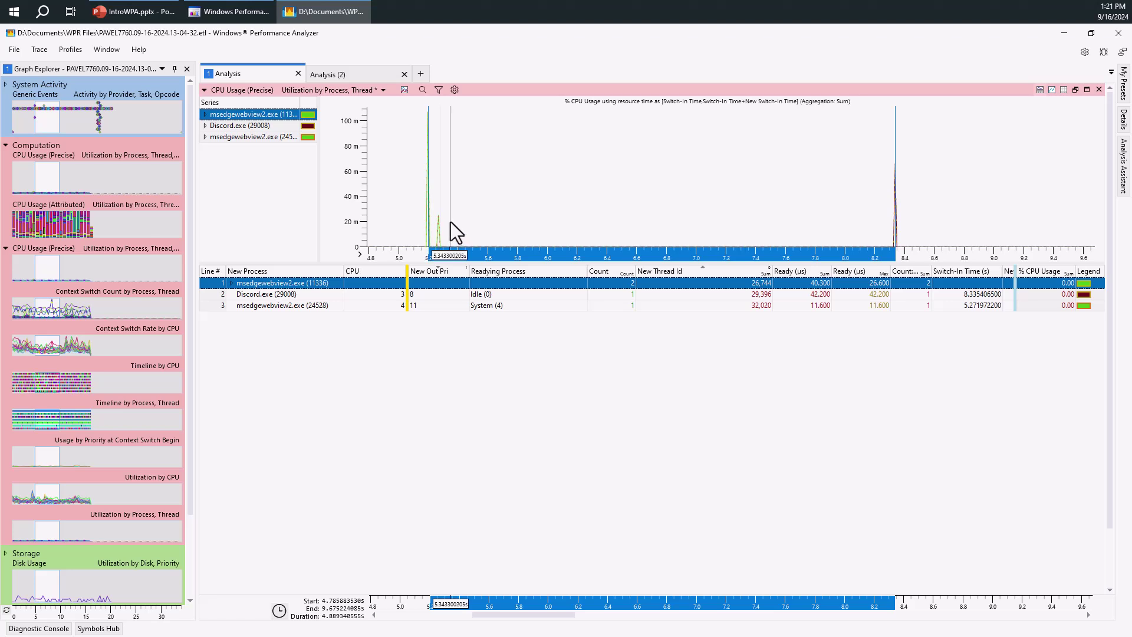
{"action": "left_click_drag", "start_coordinate": [415, 223], "coordinate": [472, 239]}
{"action": "right_click", "coordinate": [431, 204]}
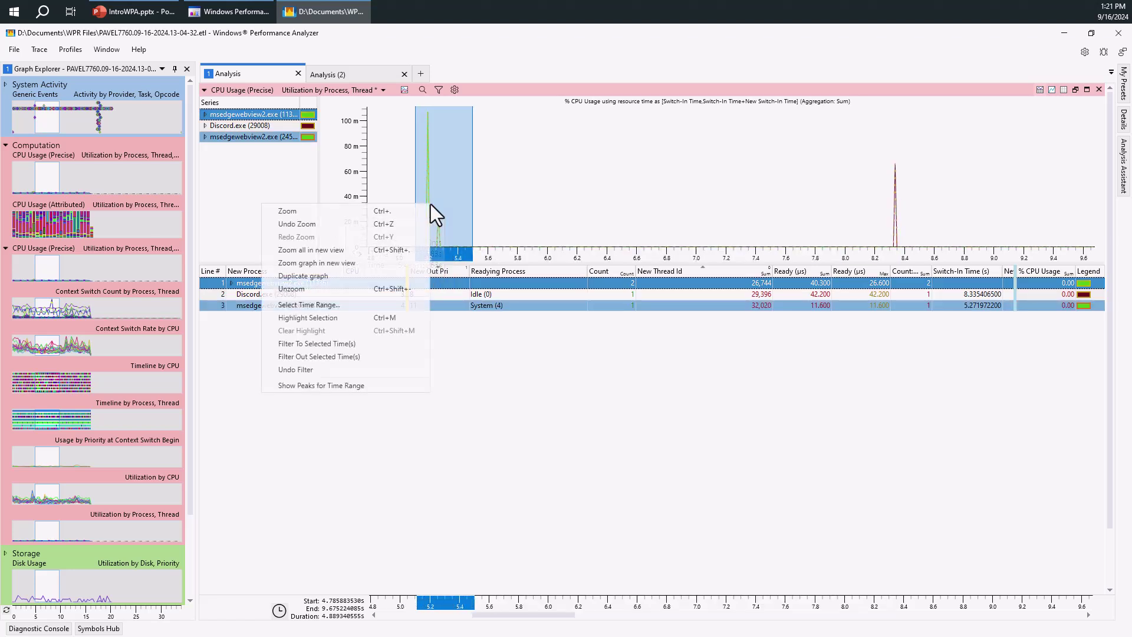
{"action": "left_click", "coordinate": [401, 211]}
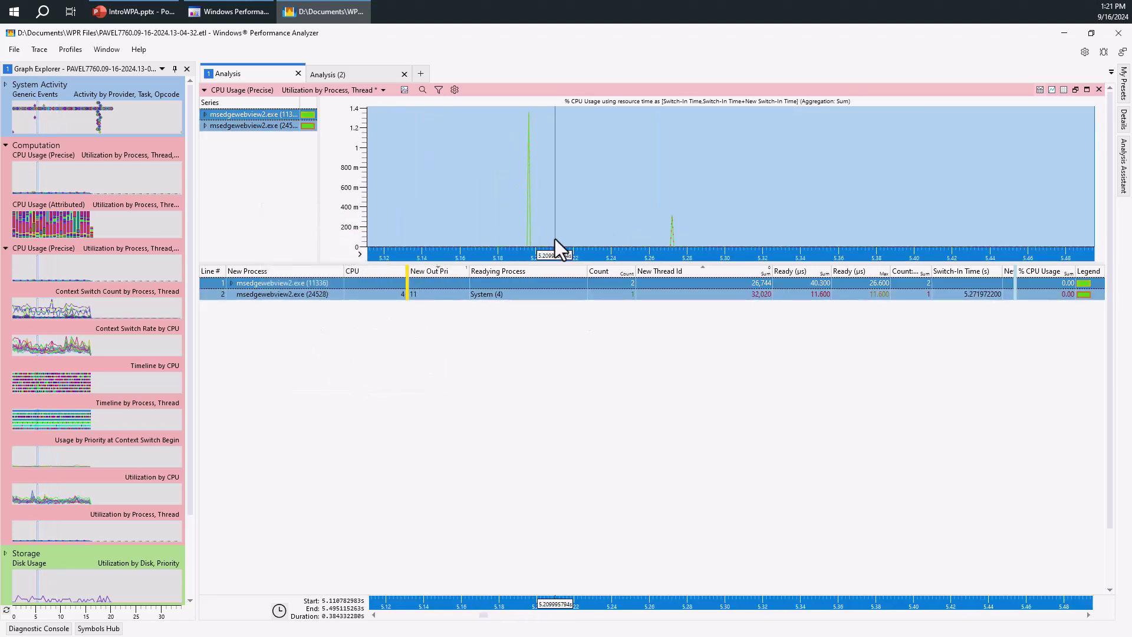
Rearrange the table columns so that only Switch-In Time (s) is graphed, with % CPU Usage moved into the data columns.
{"action": "mouse_move", "coordinate": [528, 232]}
{"action": "left_click_drag", "start_coordinate": [969, 272], "coordinate": [1045, 277]}
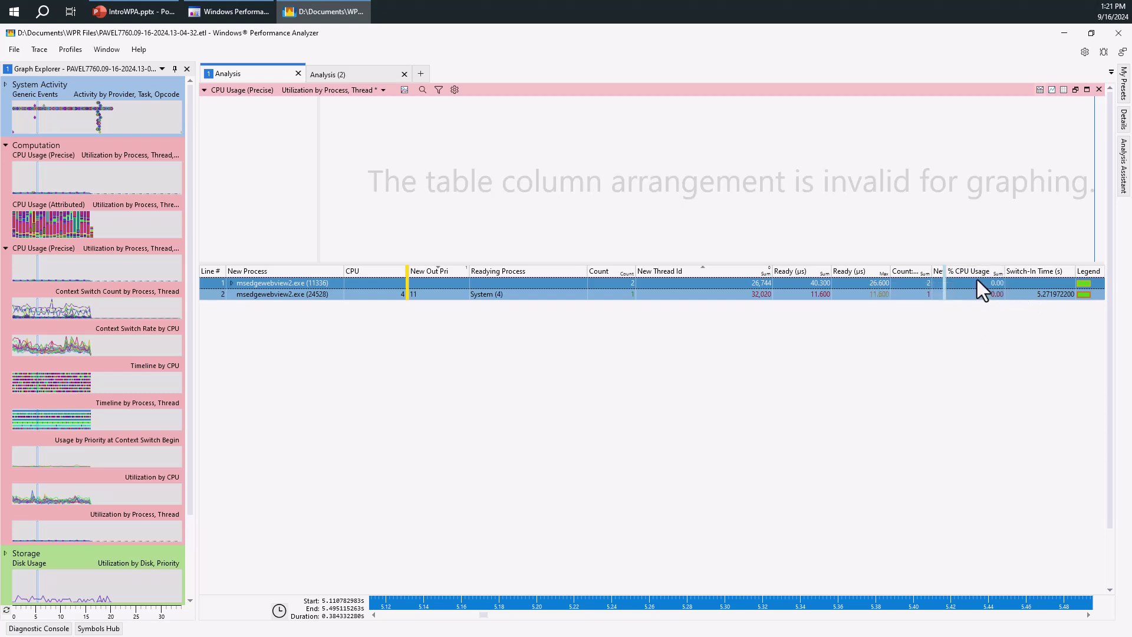
{"action": "left_click_drag", "start_coordinate": [914, 270], "coordinate": [917, 272]}
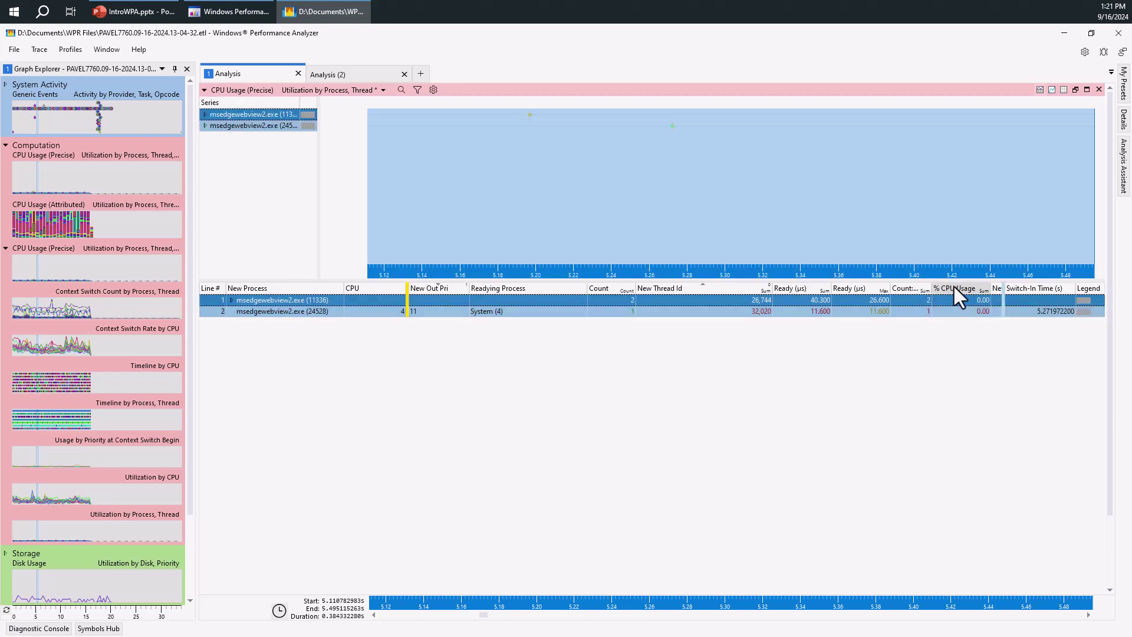
Undo the process filter and widen the graph's series list, with svchost.exe (9724) selected.
{"action": "right_click", "coordinate": [482, 157]}
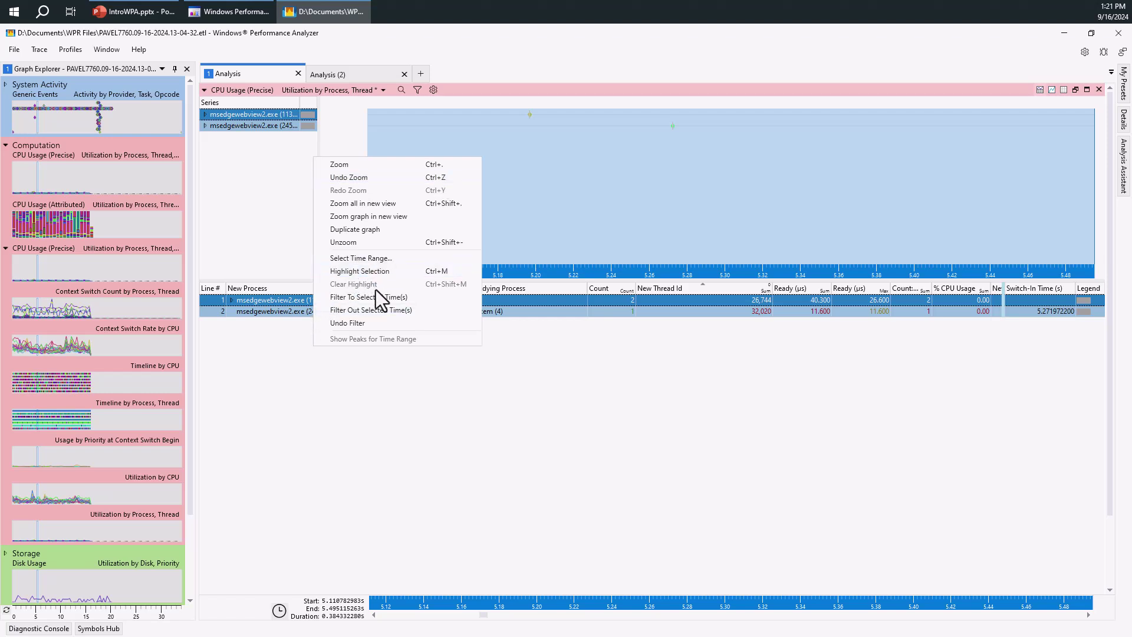
{"action": "left_click", "coordinate": [366, 322]}
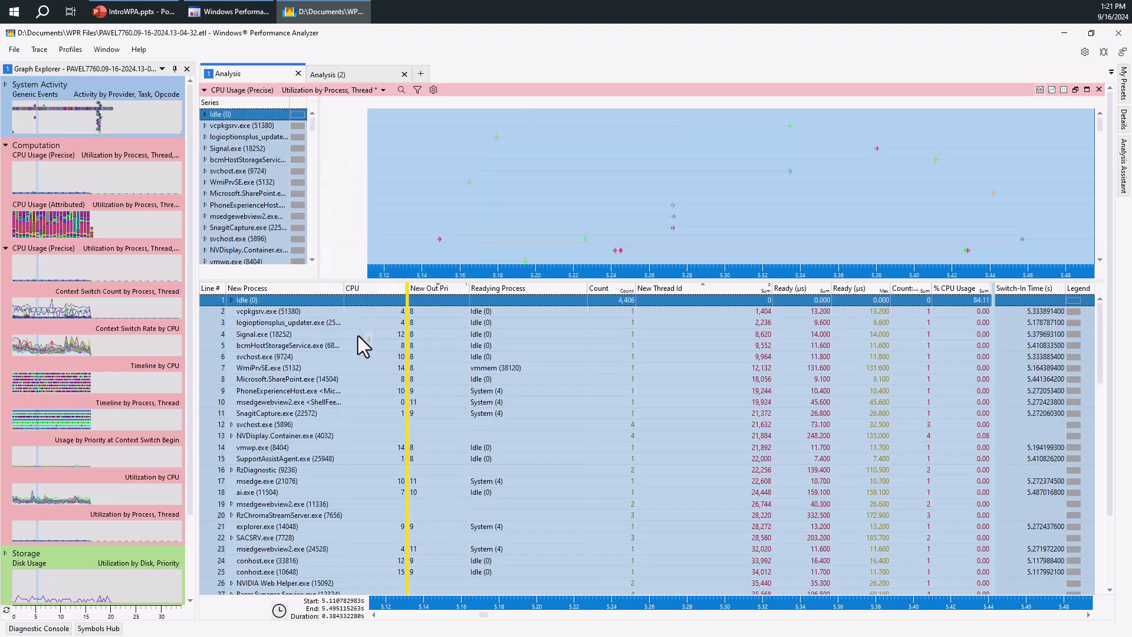
{"action": "left_click", "coordinate": [356, 359]}
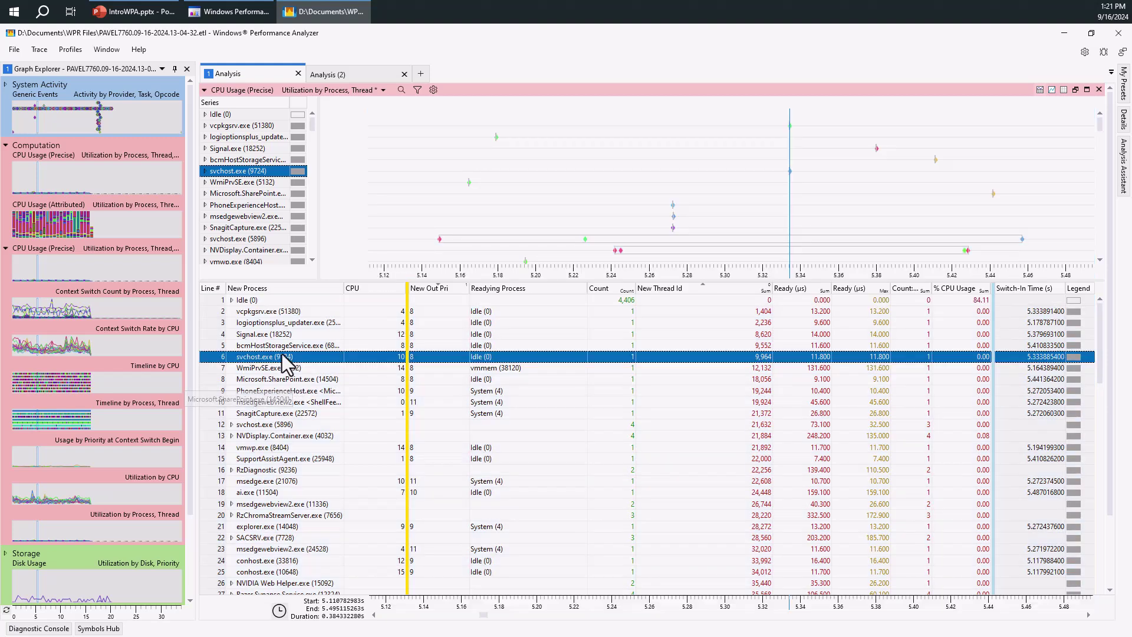
{"action": "left_click_drag", "start_coordinate": [320, 197], "coordinate": [353, 202]}
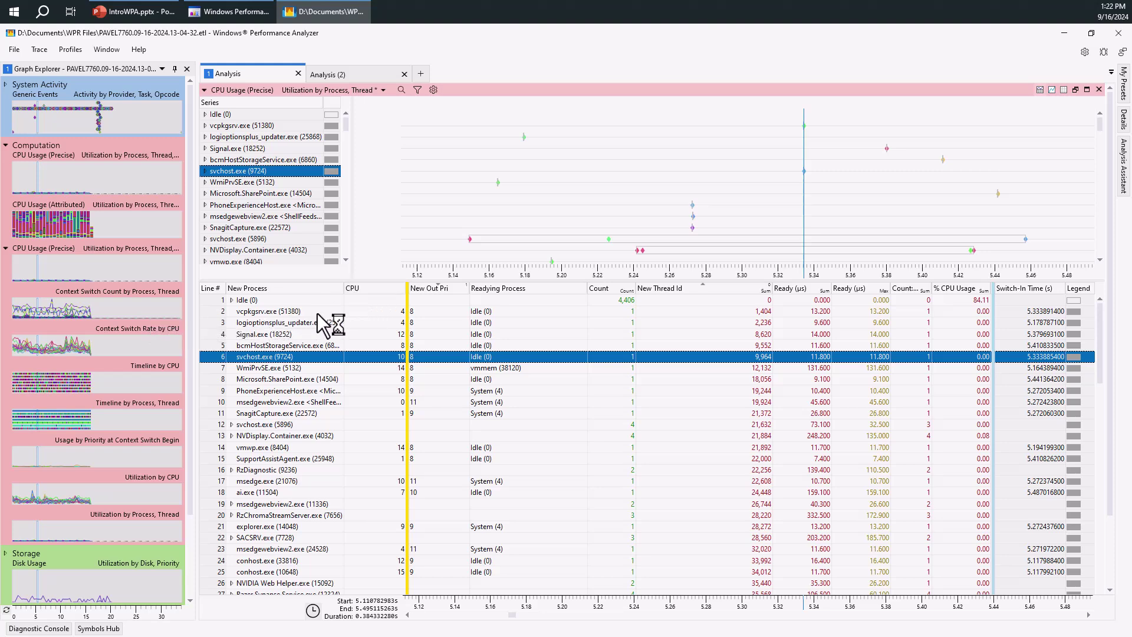
Sort the table by descending Count, select CamtasiaRecorder.exe (48040) and unzoom the timeline to the full trace.
{"action": "left_click", "coordinate": [614, 292]}
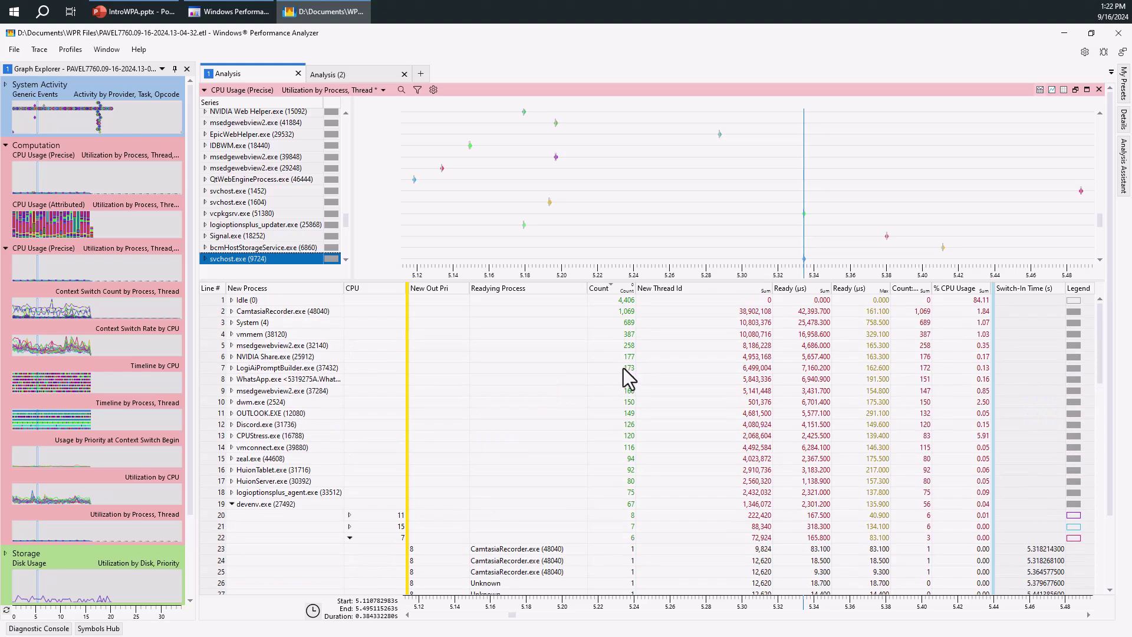
{"action": "left_click", "coordinate": [263, 311]}
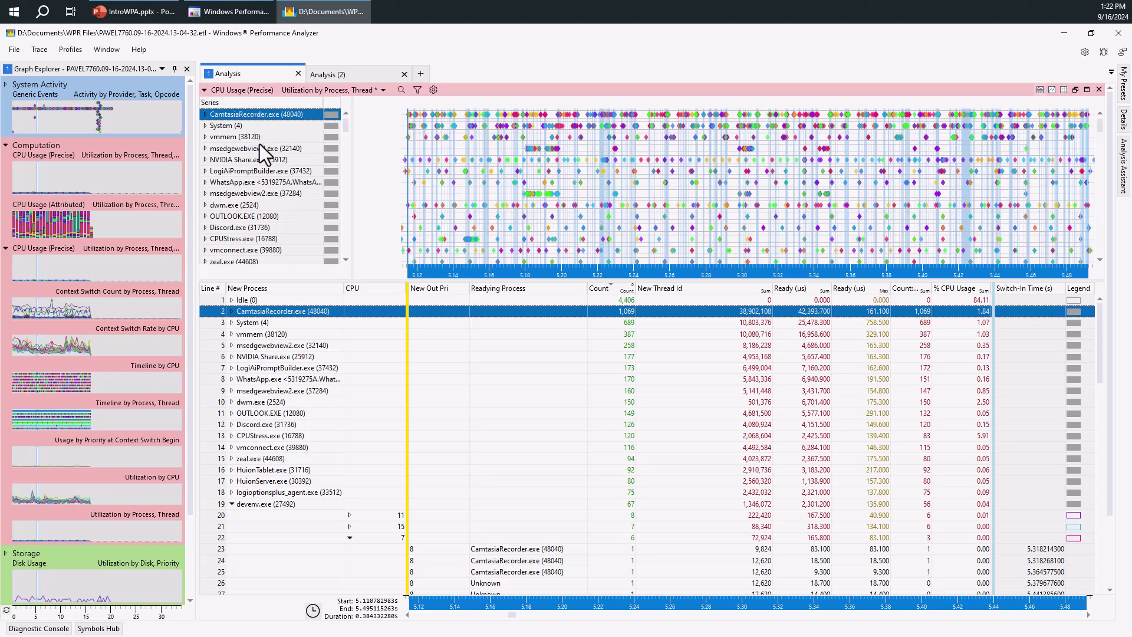
{"action": "right_click", "coordinate": [464, 136]}
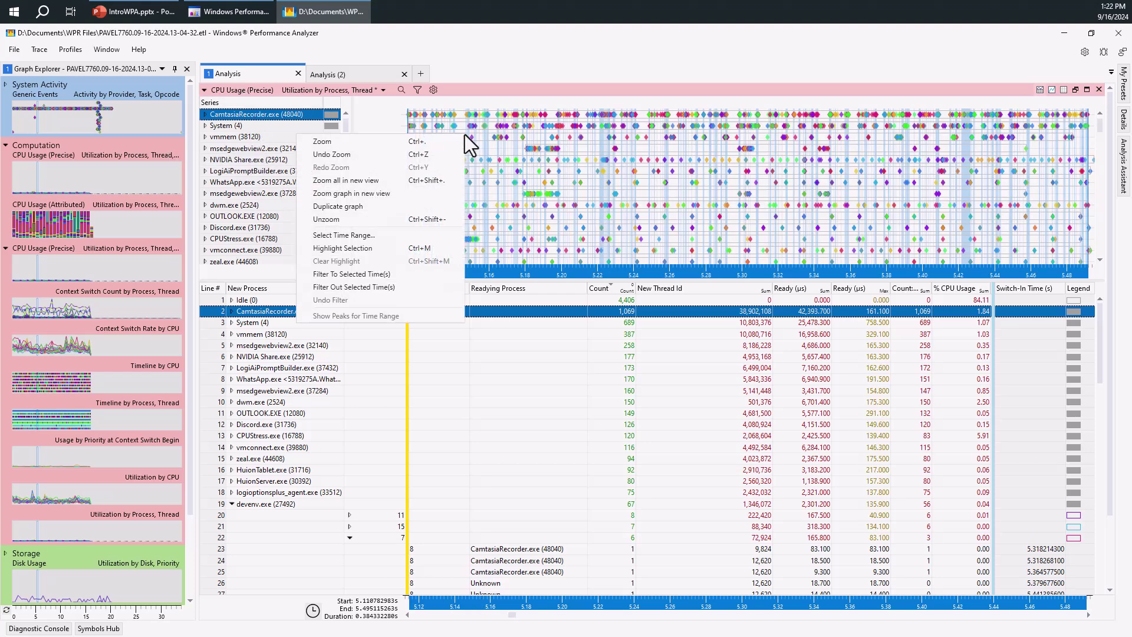
{"action": "left_click", "coordinate": [397, 224]}
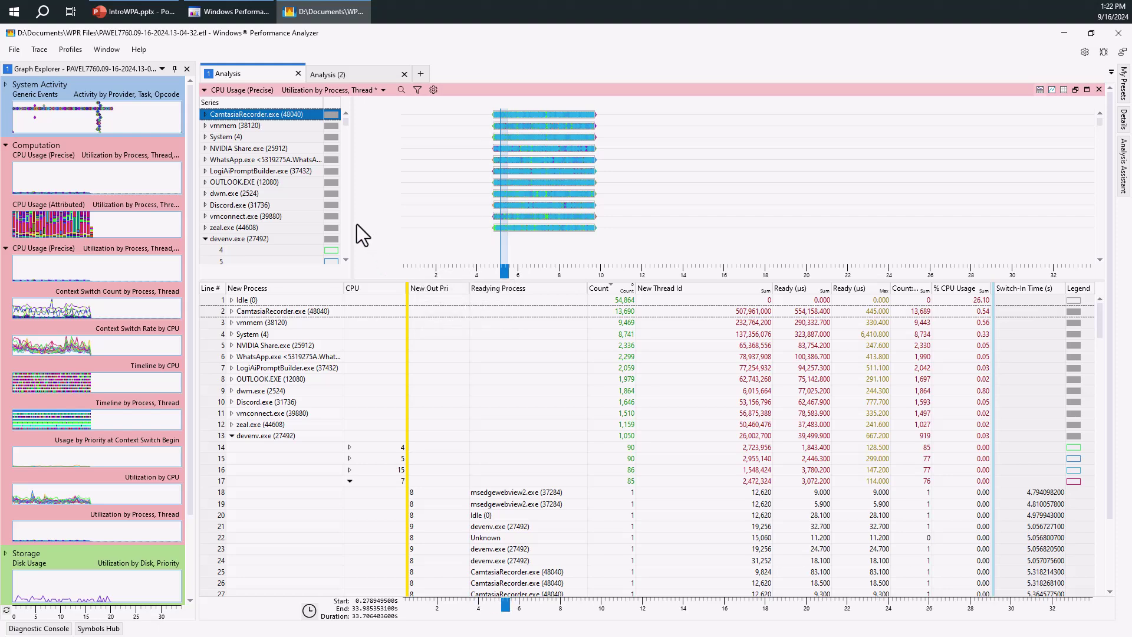
Collapse the devenv.exe (27492) group and select dwm.exe (2524) in the series list.
{"action": "left_click", "coordinate": [247, 183]}
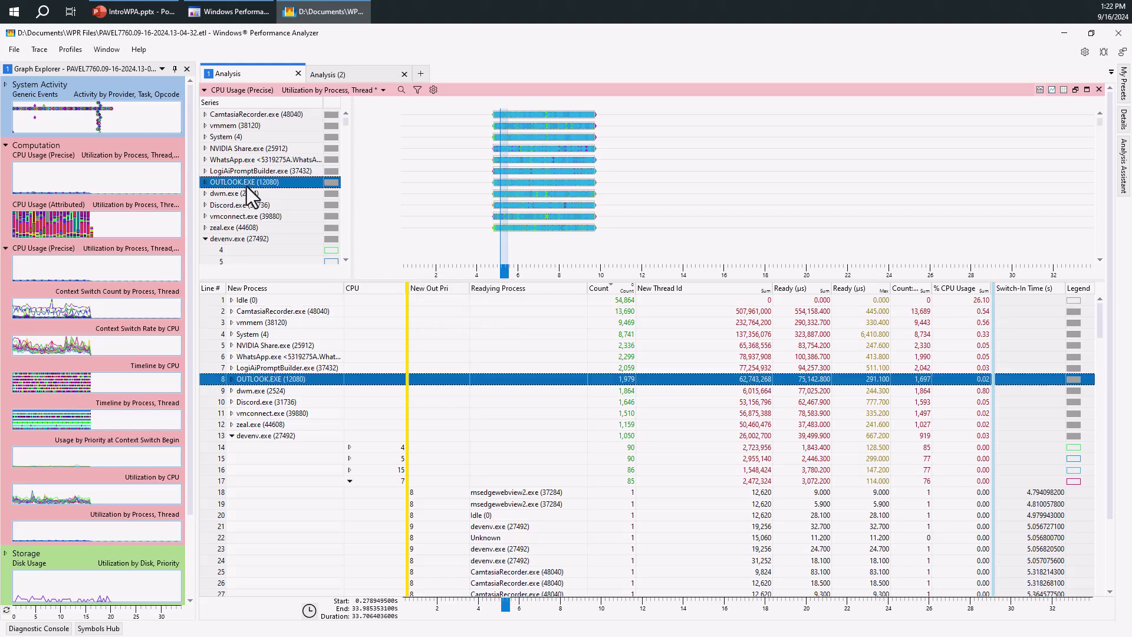
{"action": "left_click", "coordinate": [267, 368]}
{"action": "left_click", "coordinate": [233, 437]}
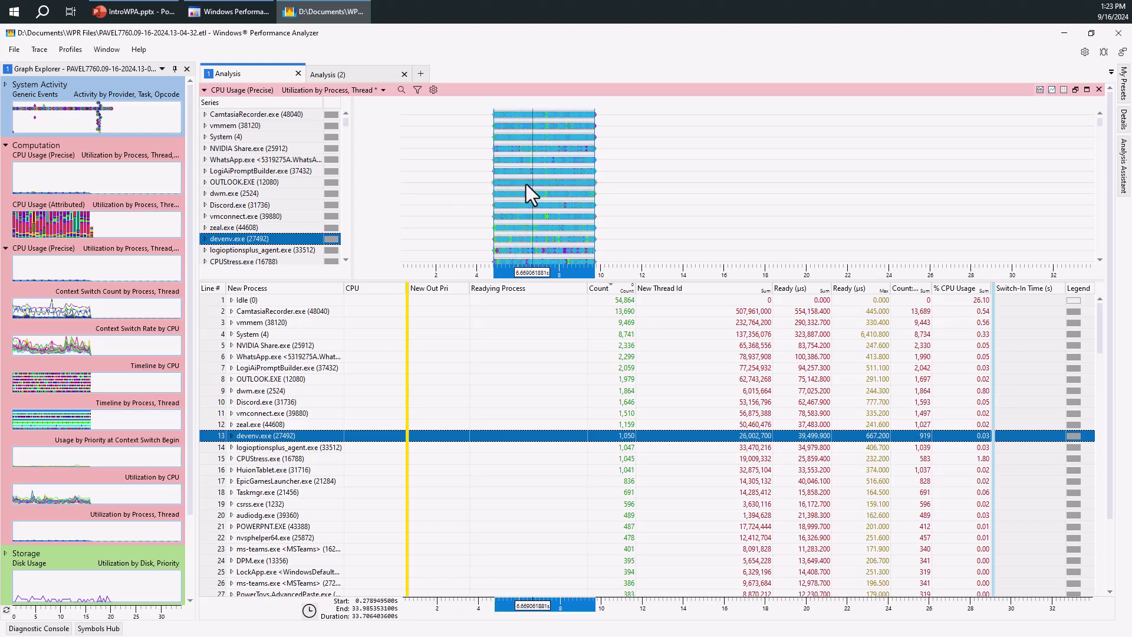
{"action": "left_click", "coordinate": [239, 214]}
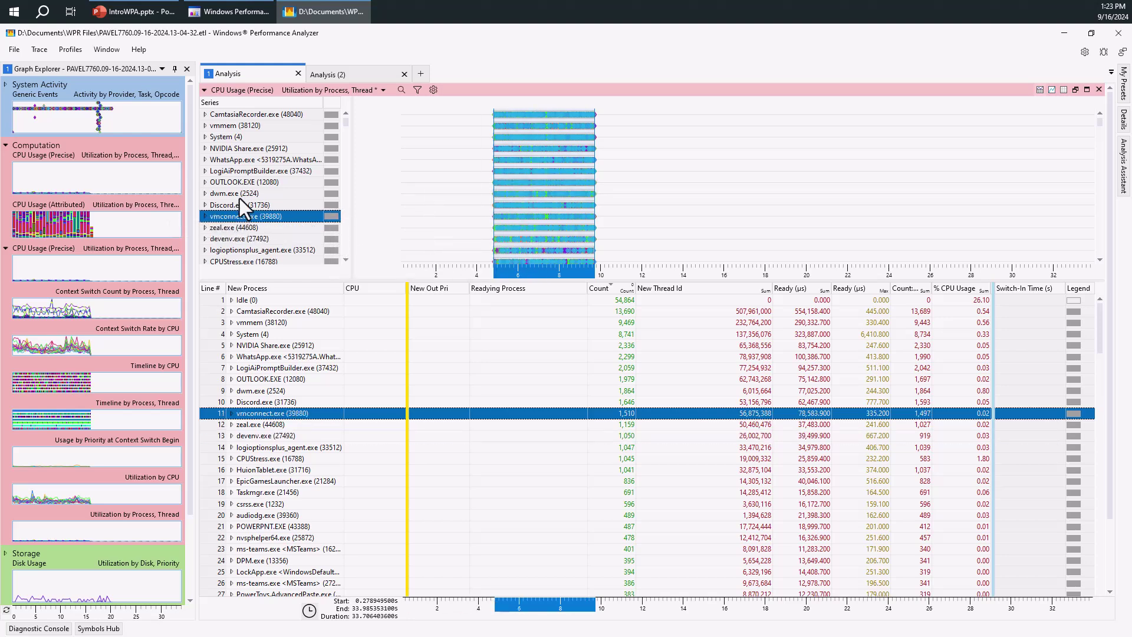
{"action": "left_click", "coordinate": [239, 198]}
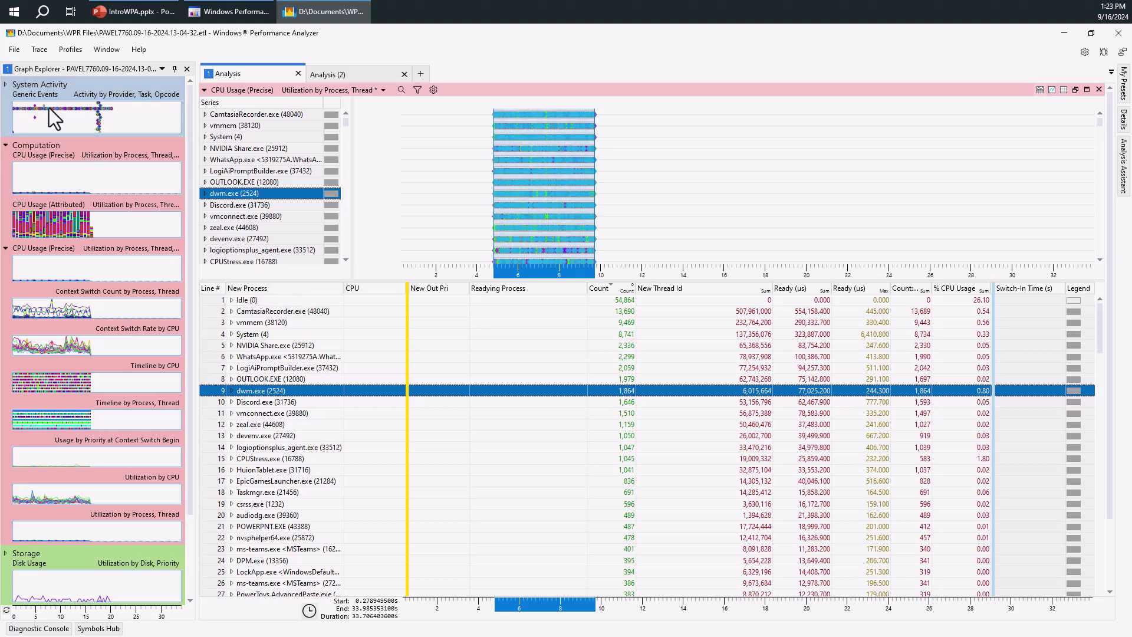
Open the Trace Properties and System Configuration views for the loaded trace.
{"action": "left_click", "coordinate": [40, 50]}
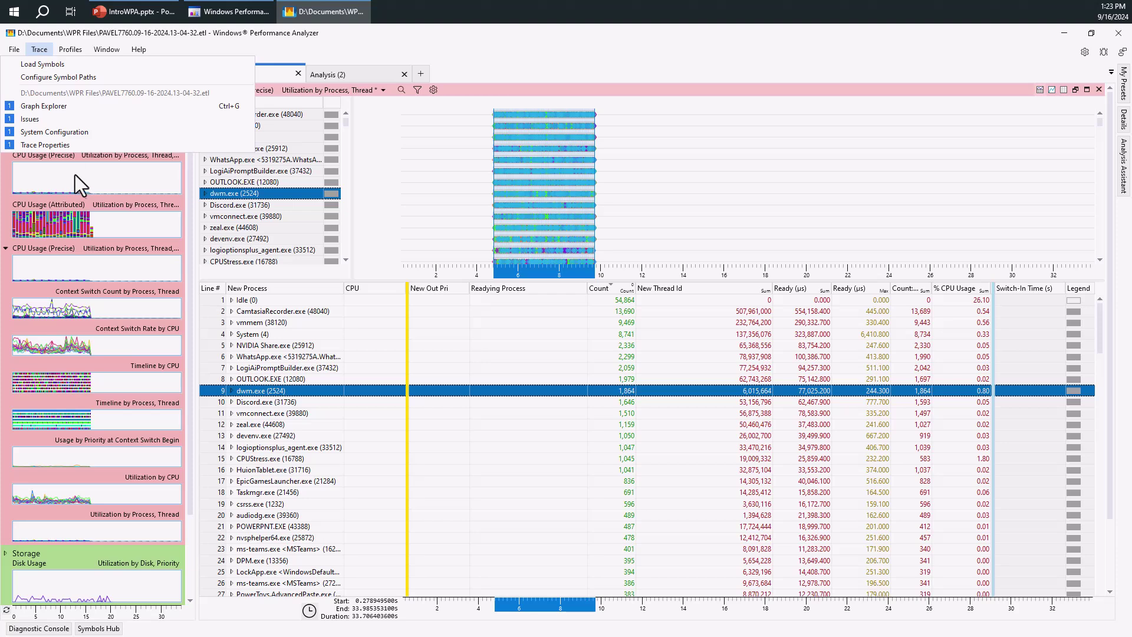
{"action": "left_click", "coordinate": [58, 146]}
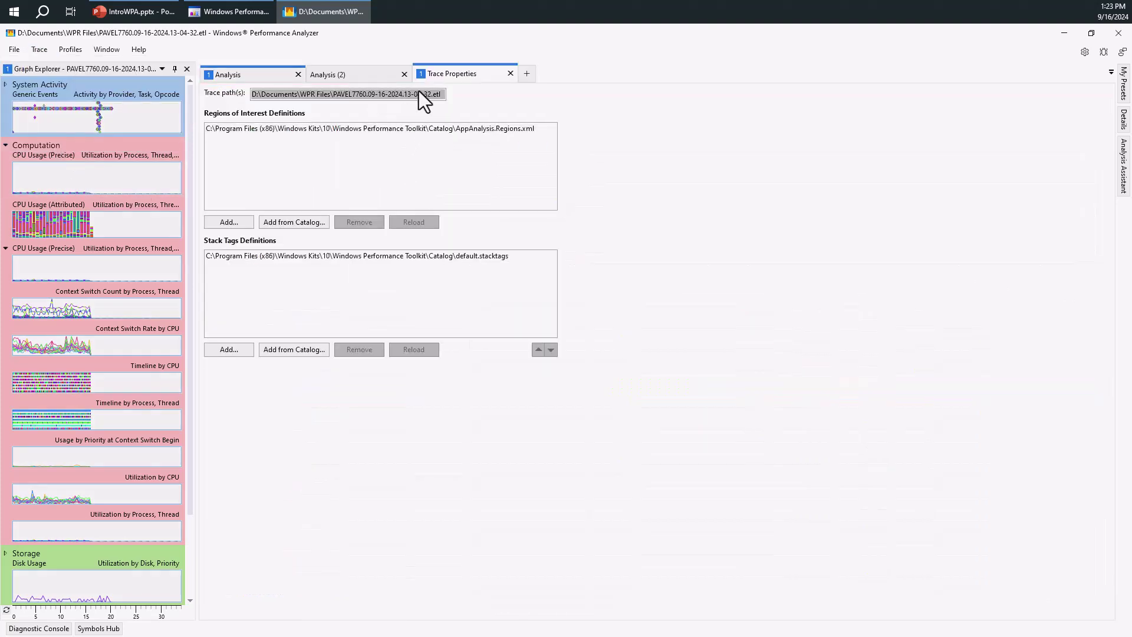
{"action": "left_click", "coordinate": [34, 51]}
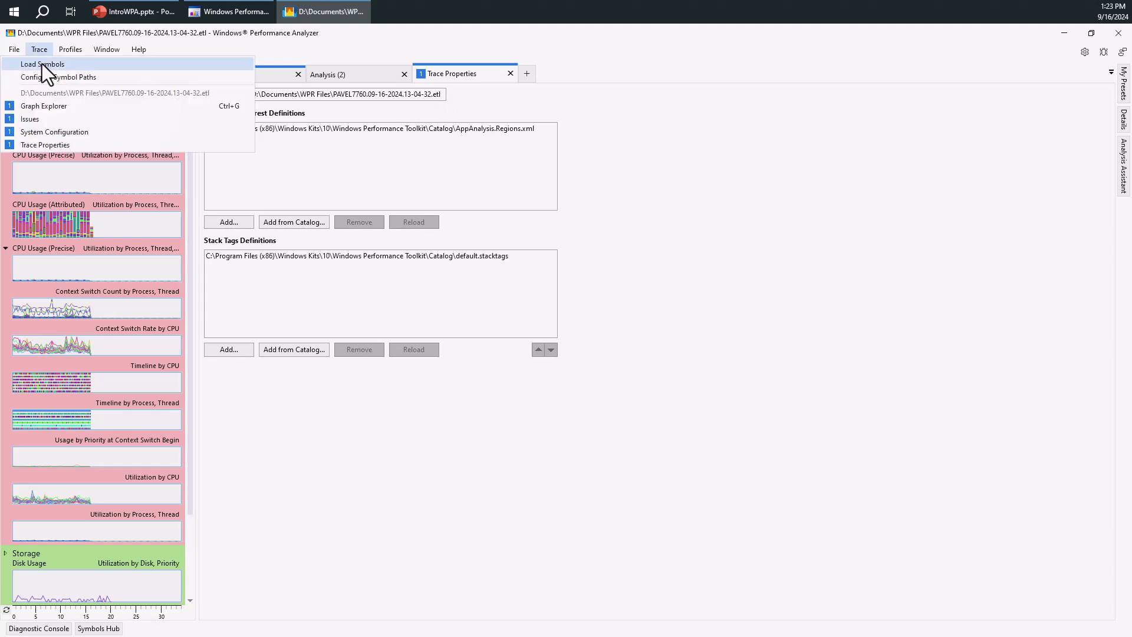
{"action": "left_click", "coordinate": [63, 130]}
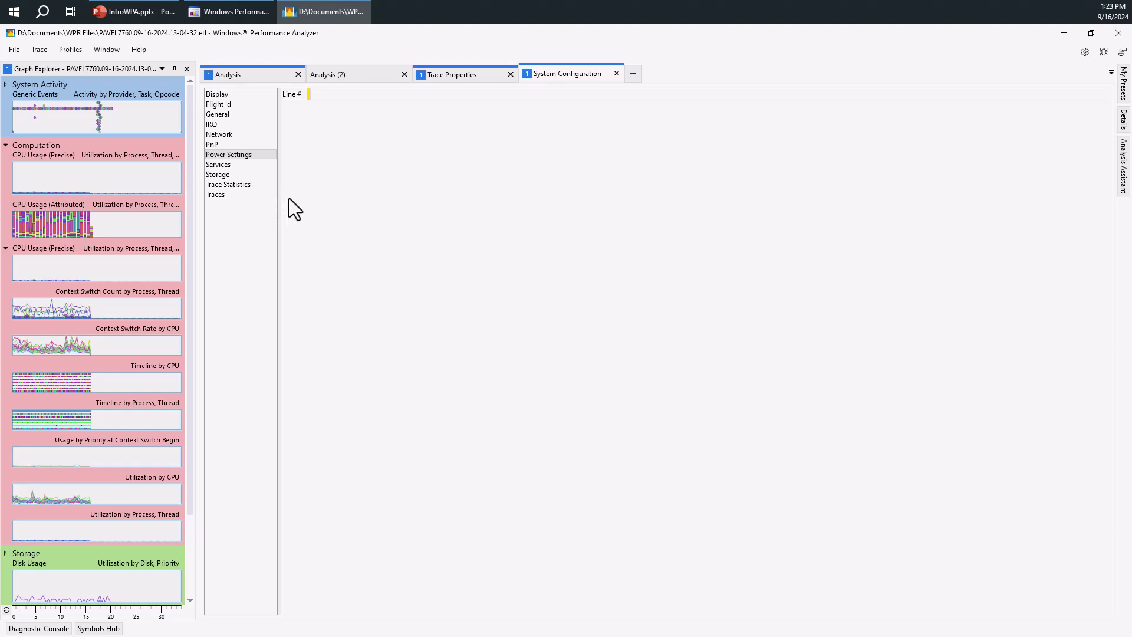
Examine the General, IRQ, Network, Flight Id, Display and Storage sections of the system configuration.
{"action": "left_click", "coordinate": [227, 114]}
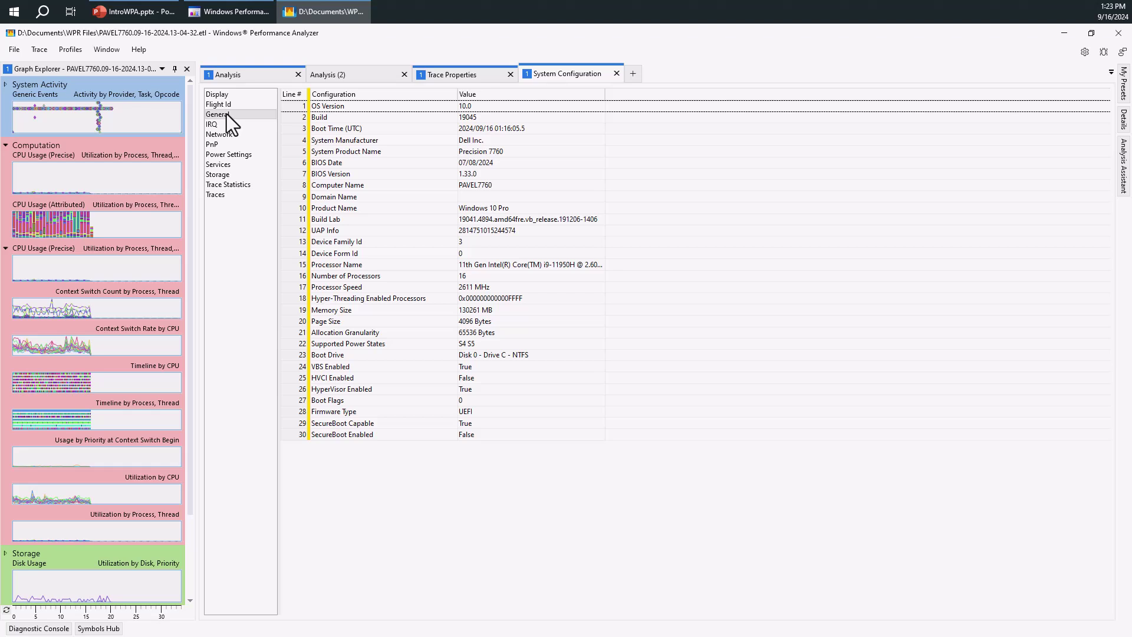
{"action": "left_click", "coordinate": [221, 123]}
{"action": "left_click", "coordinate": [220, 135]}
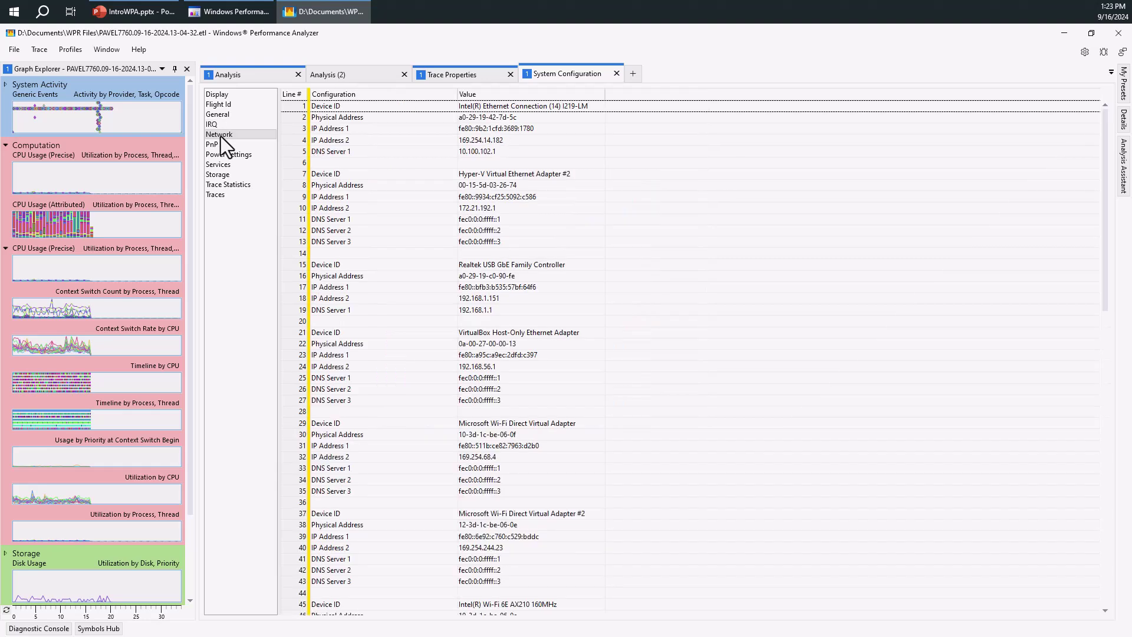
{"action": "left_click", "coordinate": [224, 105]}
{"action": "left_click", "coordinate": [224, 96]}
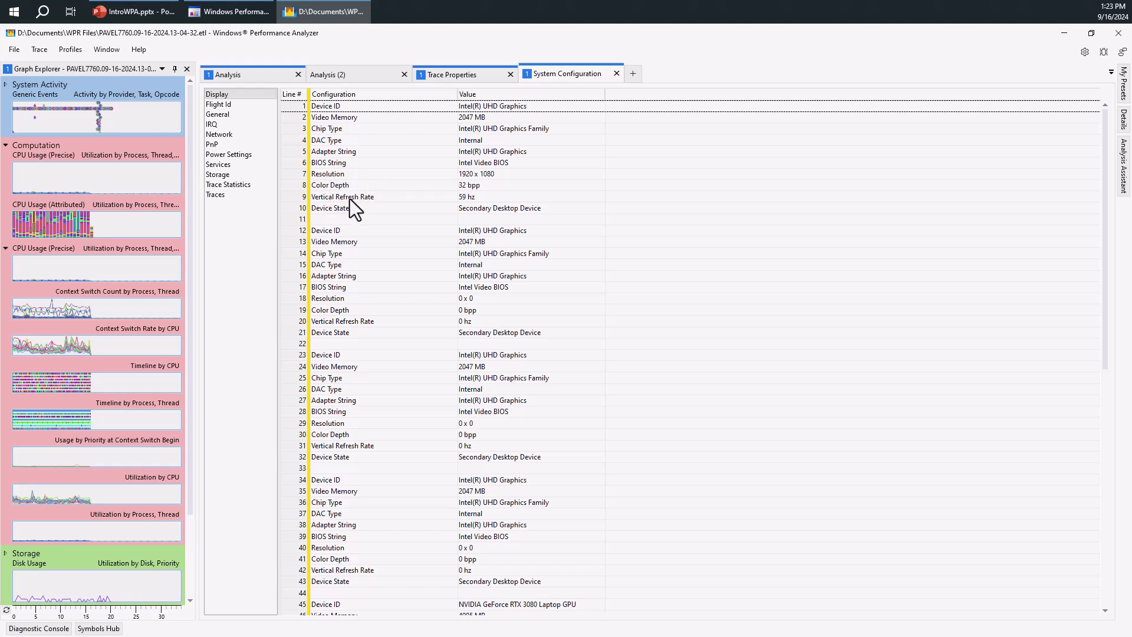
{"action": "left_click", "coordinate": [229, 176]}
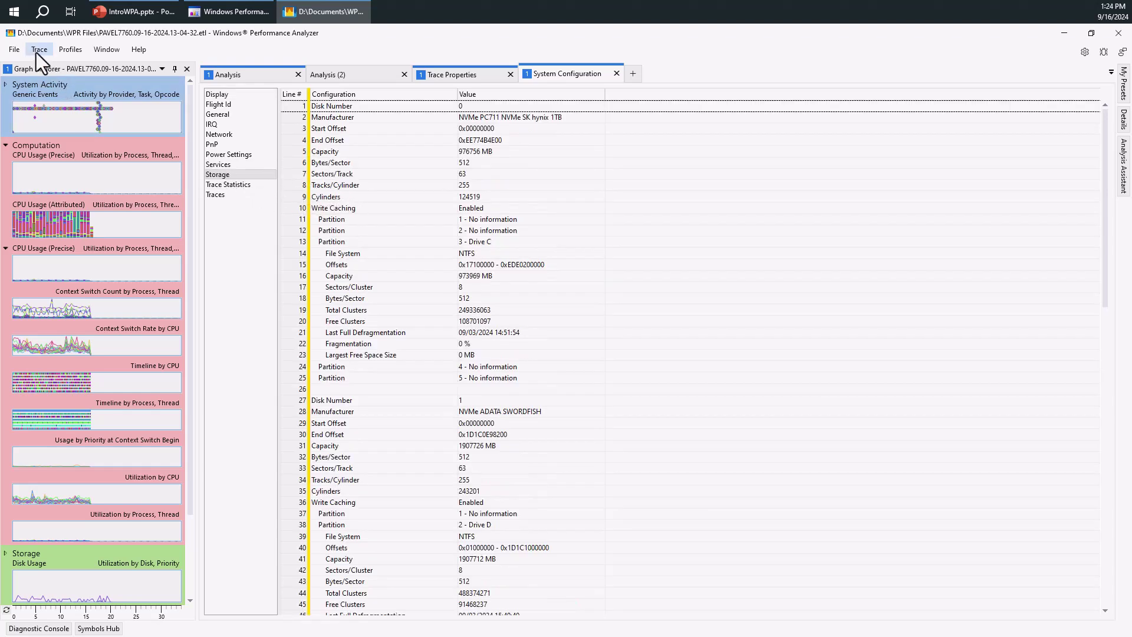
Change the application's appearance to the dark theme and close the settings.
{"action": "left_click", "coordinate": [16, 50]}
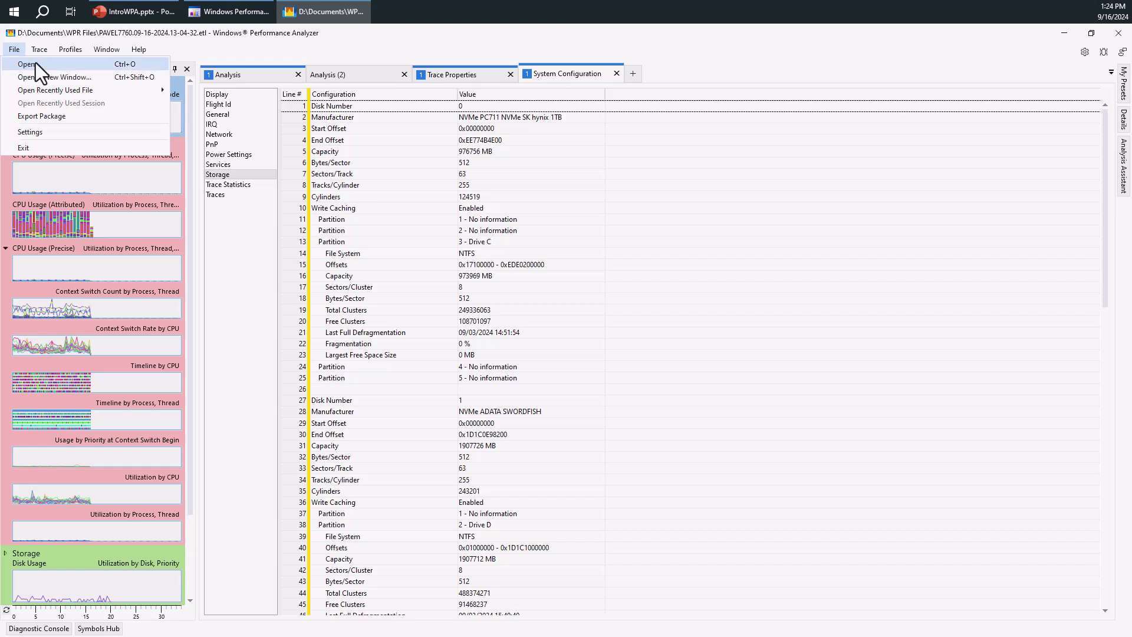
{"action": "mouse_move", "coordinate": [34, 47]}
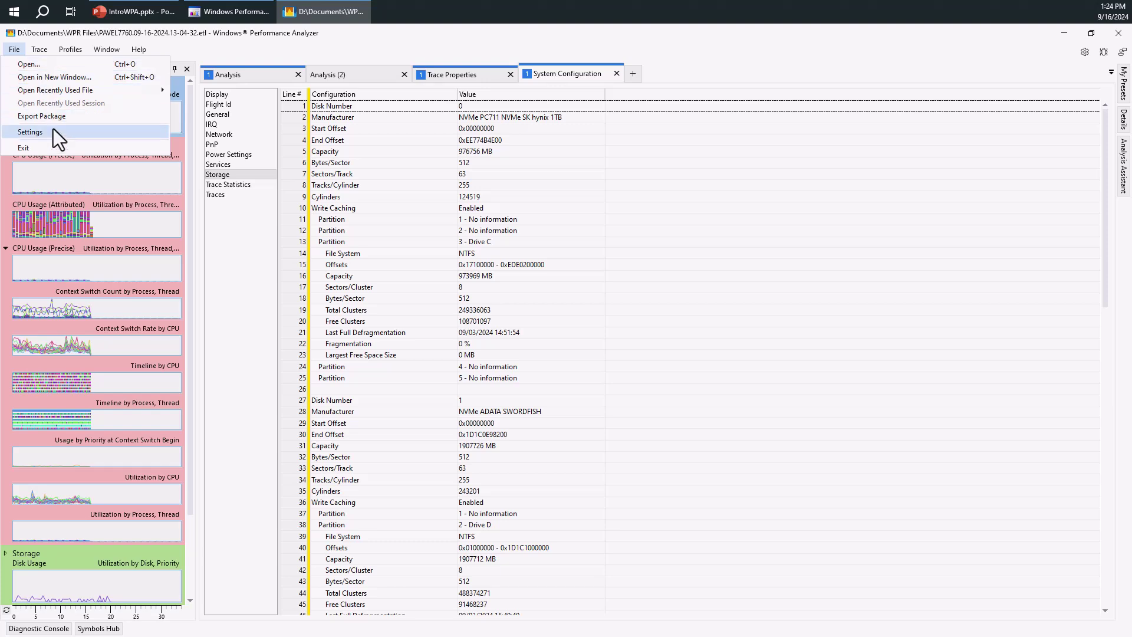
{"action": "left_click", "coordinate": [53, 131]}
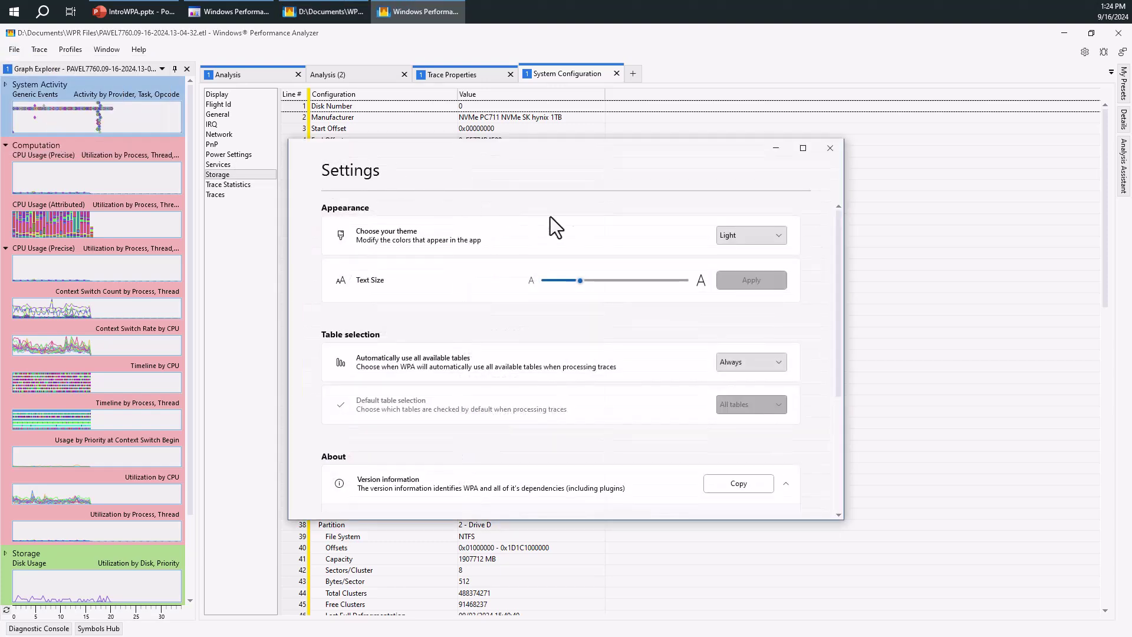
{"action": "left_click", "coordinate": [749, 234]}
{"action": "left_click", "coordinate": [748, 270]}
{"action": "left_click", "coordinate": [829, 148]}
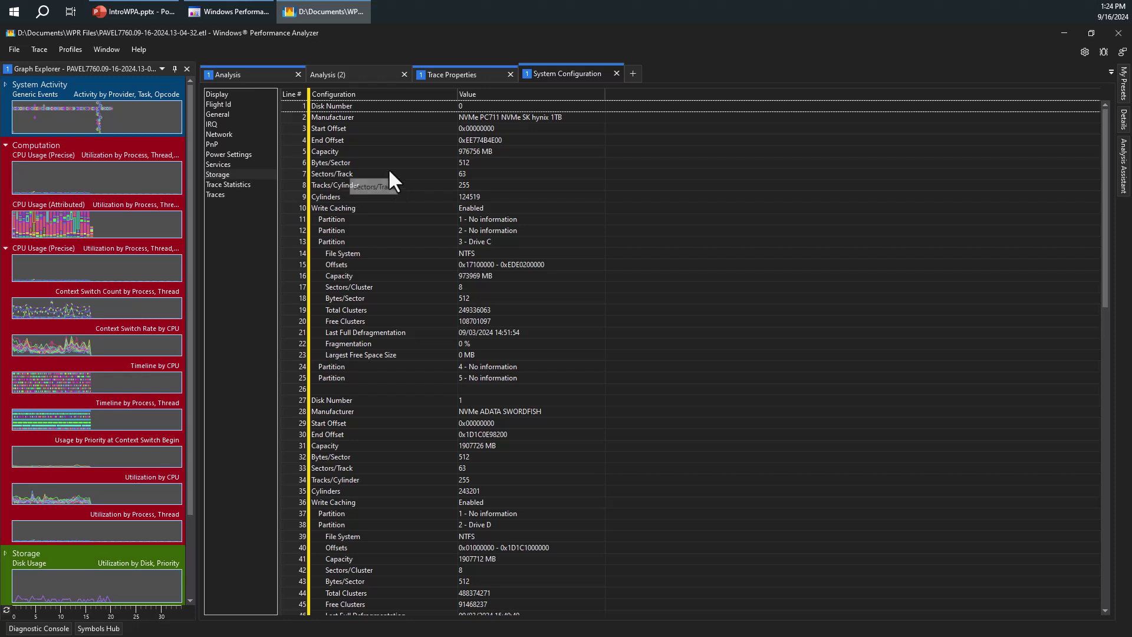
Load the trace's symbols and review the configured symbol paths without changing them.
{"action": "left_click", "coordinate": [37, 48]}
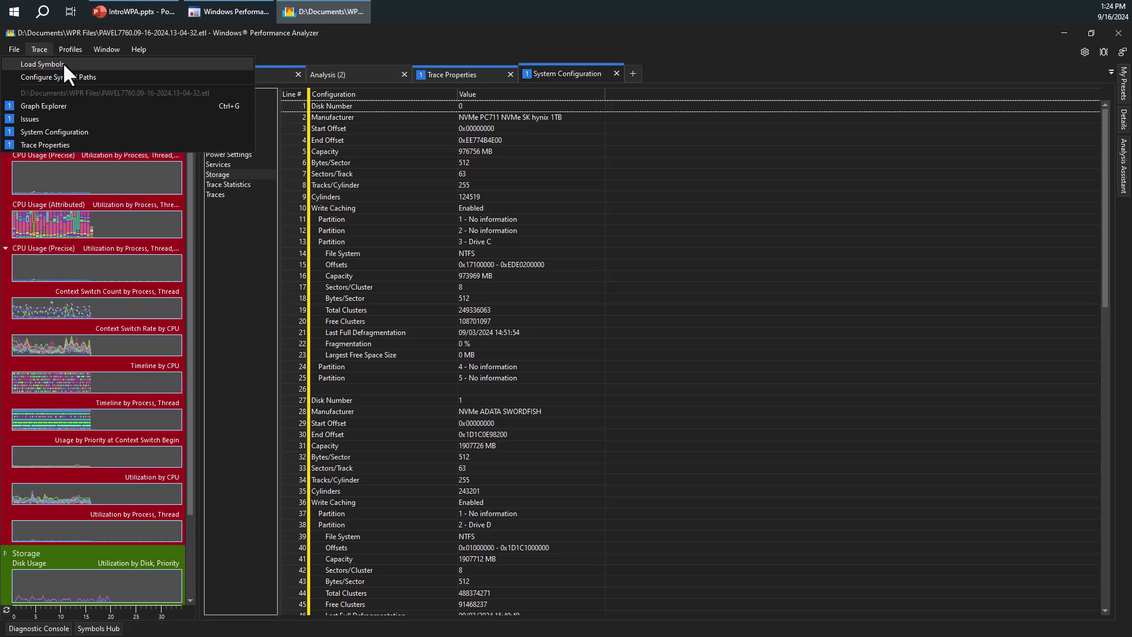
{"action": "left_click", "coordinate": [62, 62]}
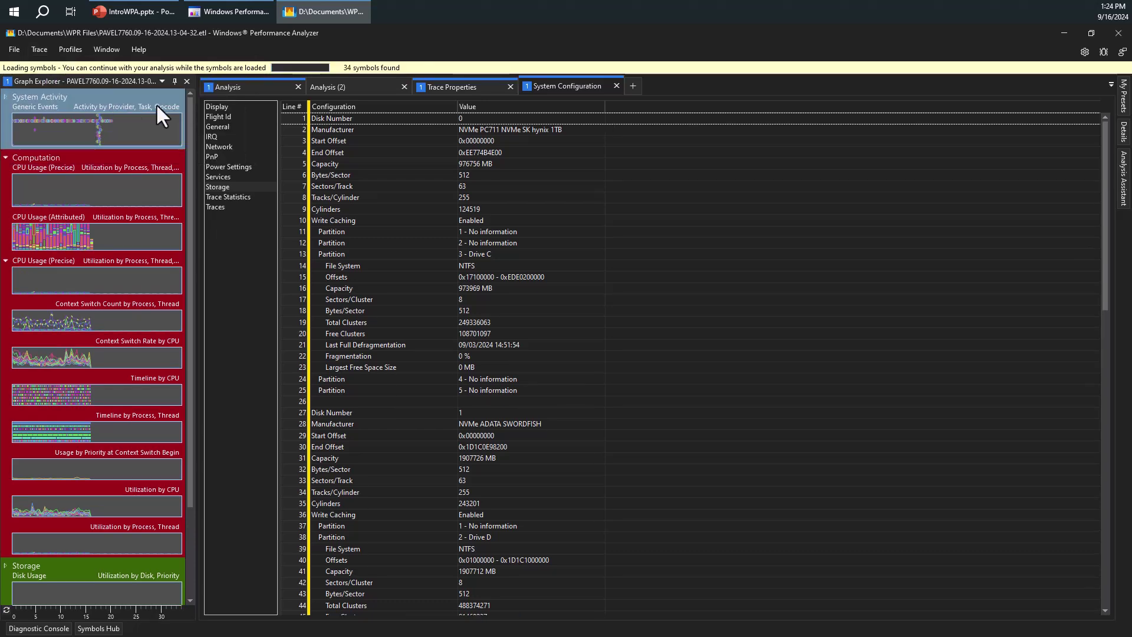
{"action": "left_click", "coordinate": [43, 50]}
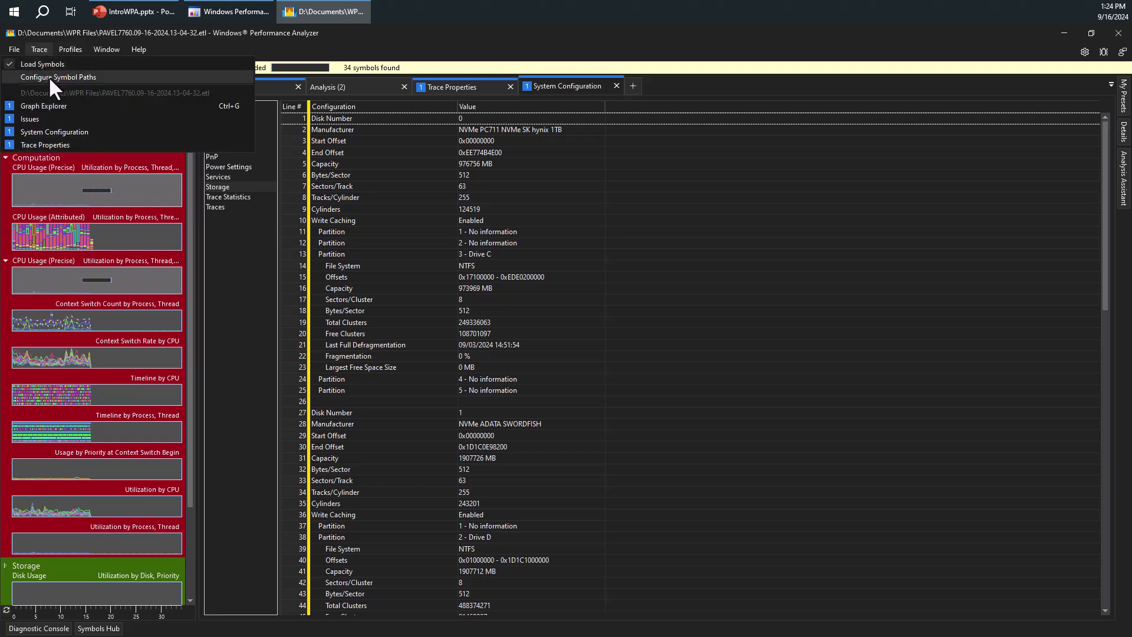
{"action": "left_click", "coordinate": [49, 76]}
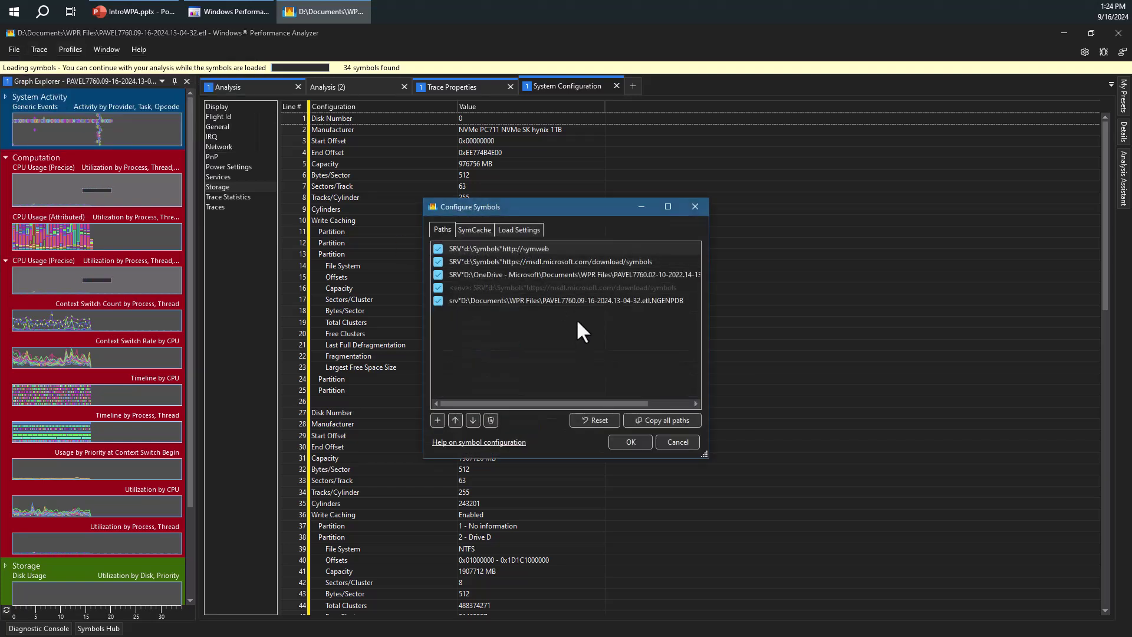
{"action": "left_click", "coordinate": [694, 206]}
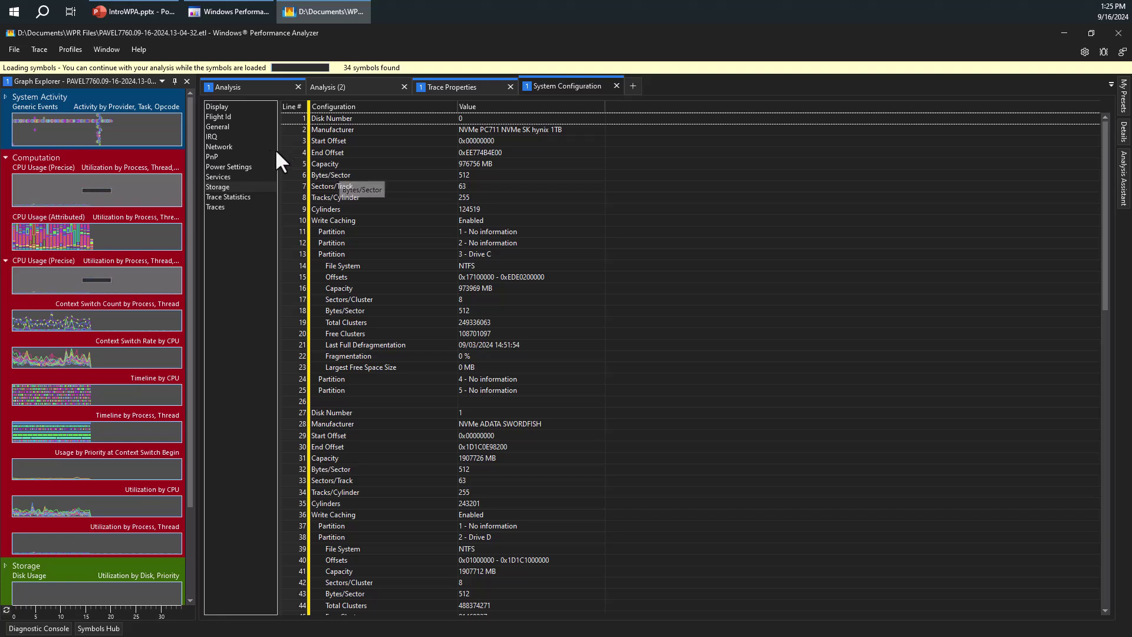
Look at the profile export option, leave it unused and switch to the empty Analysis (2) view.
{"action": "left_click", "coordinate": [70, 50]}
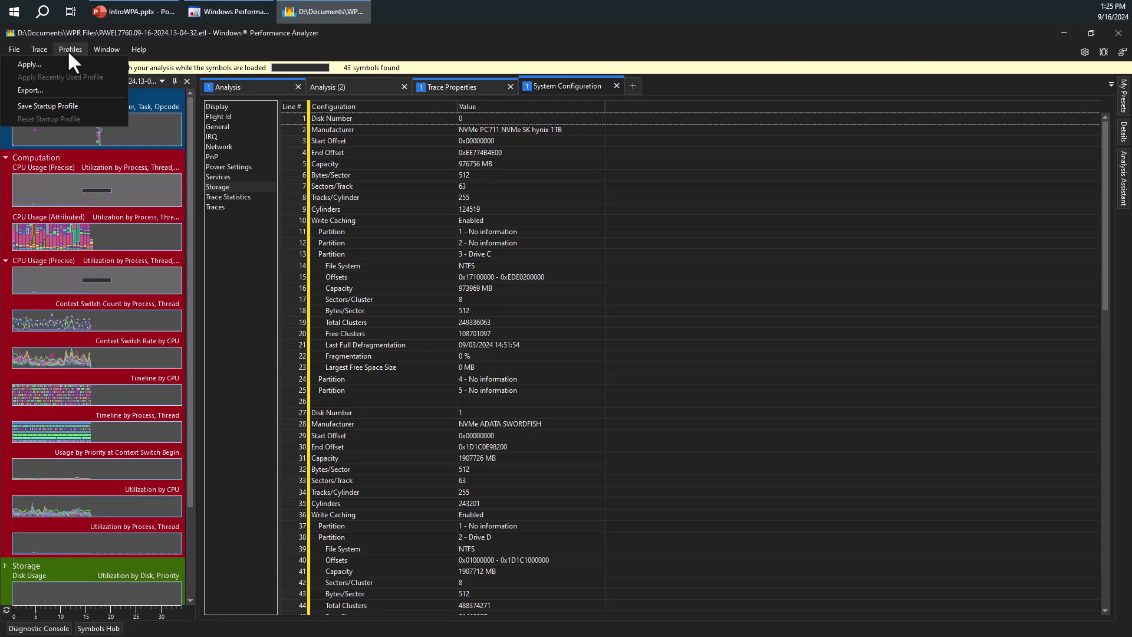
{"action": "left_click", "coordinate": [49, 90]}
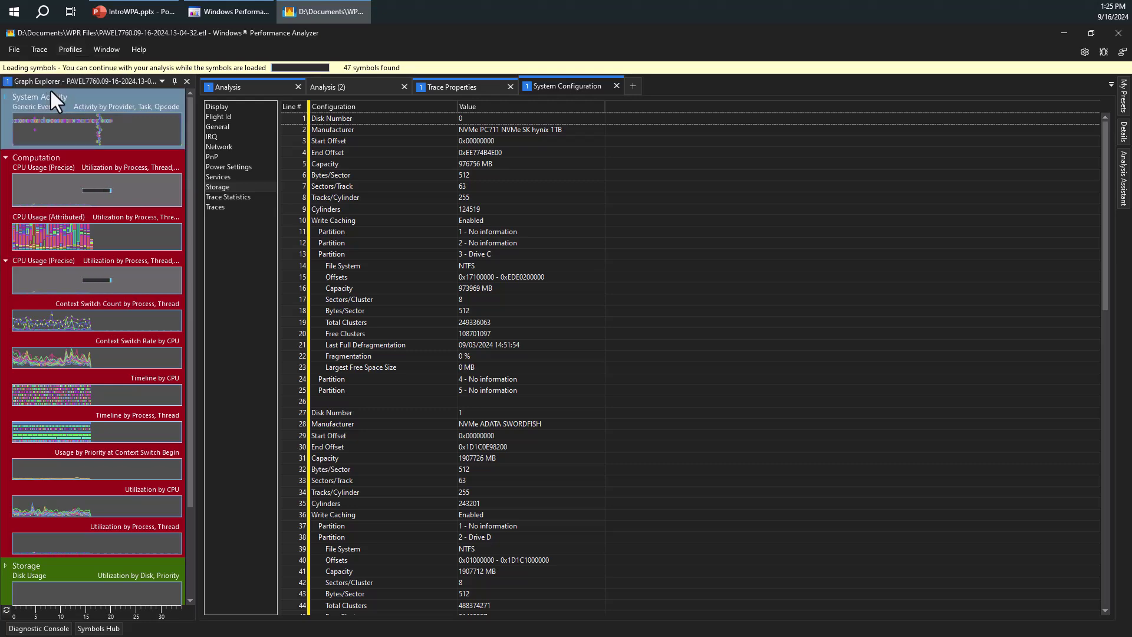
{"action": "left_click", "coordinate": [693, 33]}
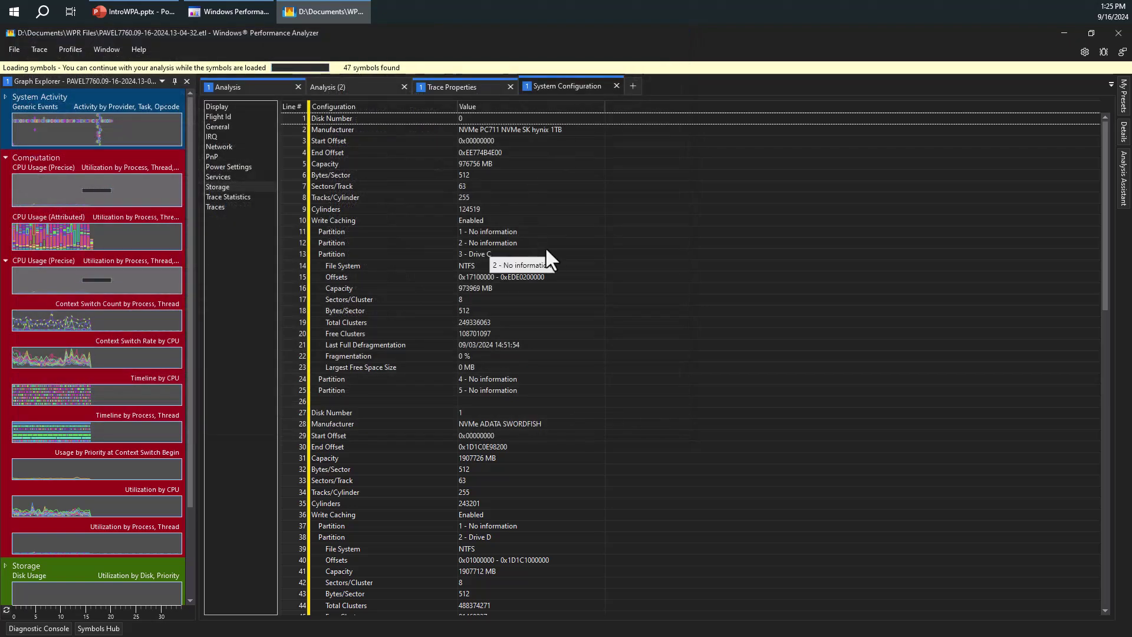
{"action": "left_click", "coordinate": [340, 86]}
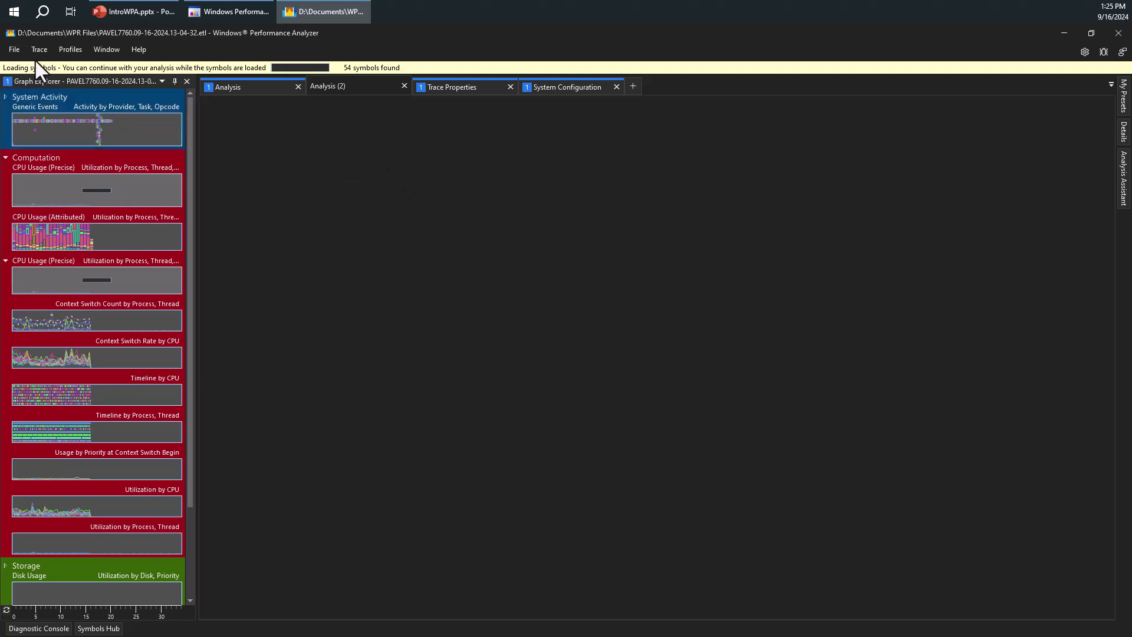
Close the empty Analysis (2) view.
{"action": "left_click", "coordinate": [404, 86]}
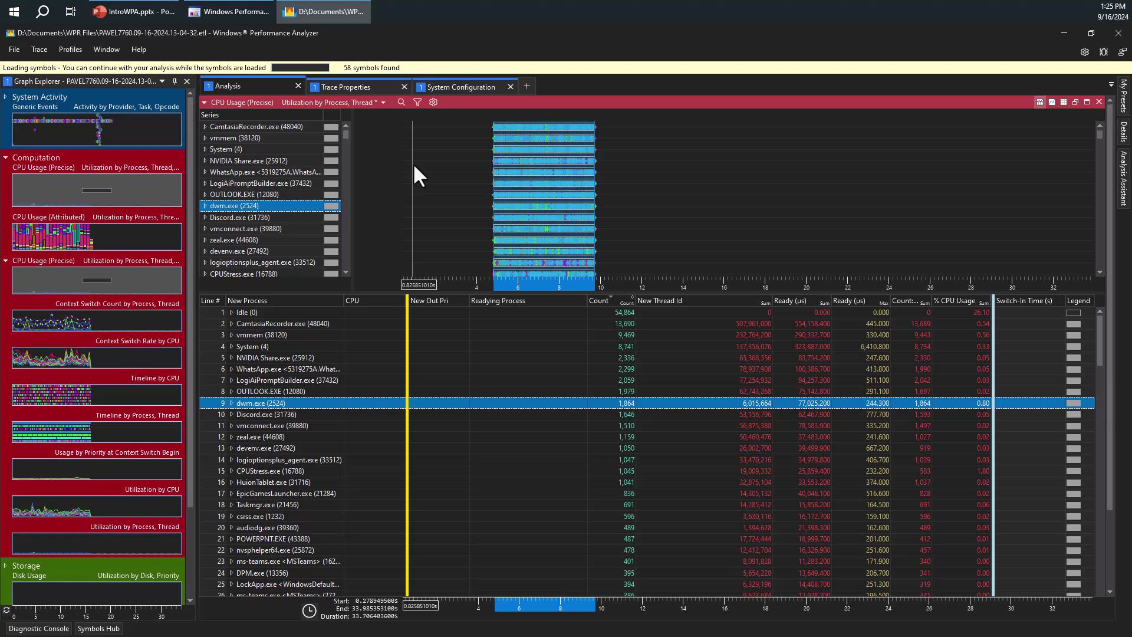
{"action": "left_click", "coordinate": [39, 50]}
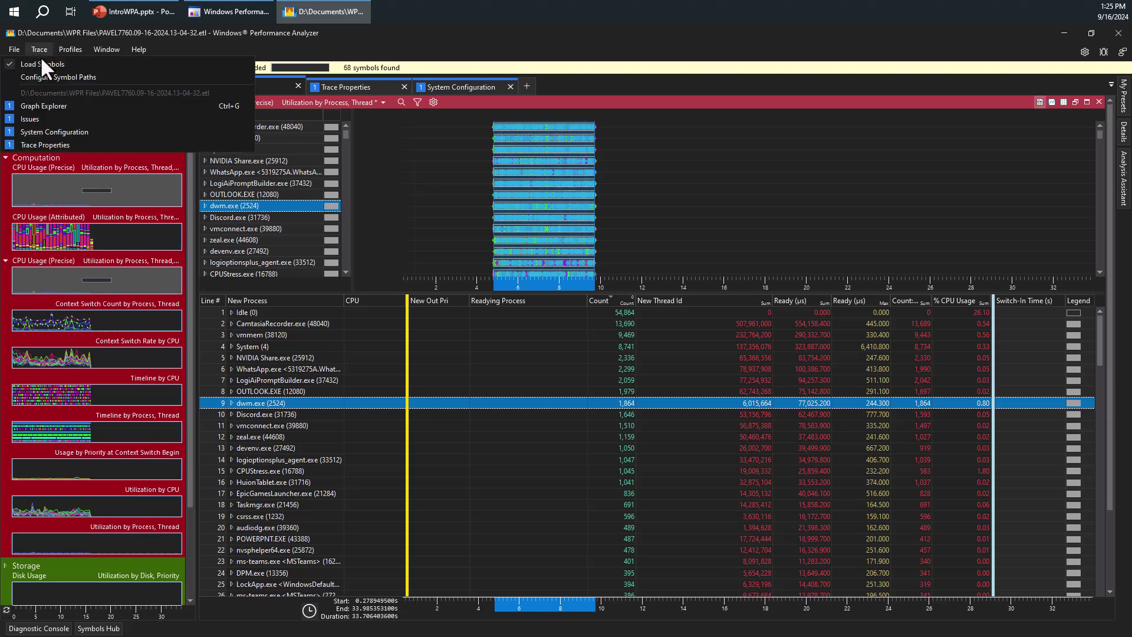
{"action": "mouse_move", "coordinate": [60, 50]}
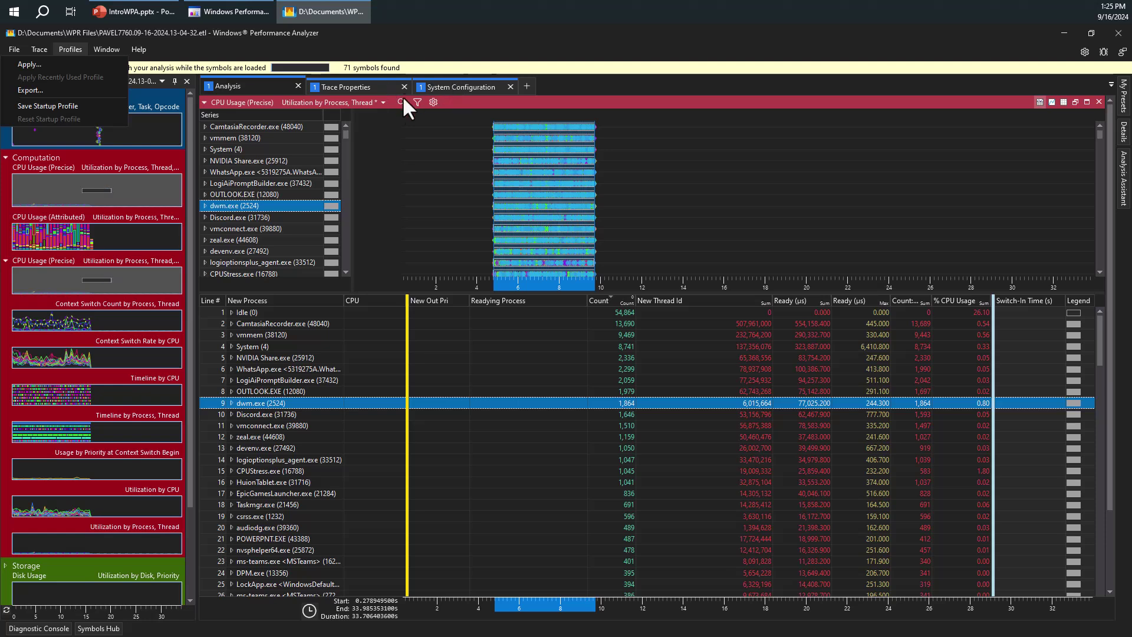
{"action": "left_click", "coordinate": [421, 151]}
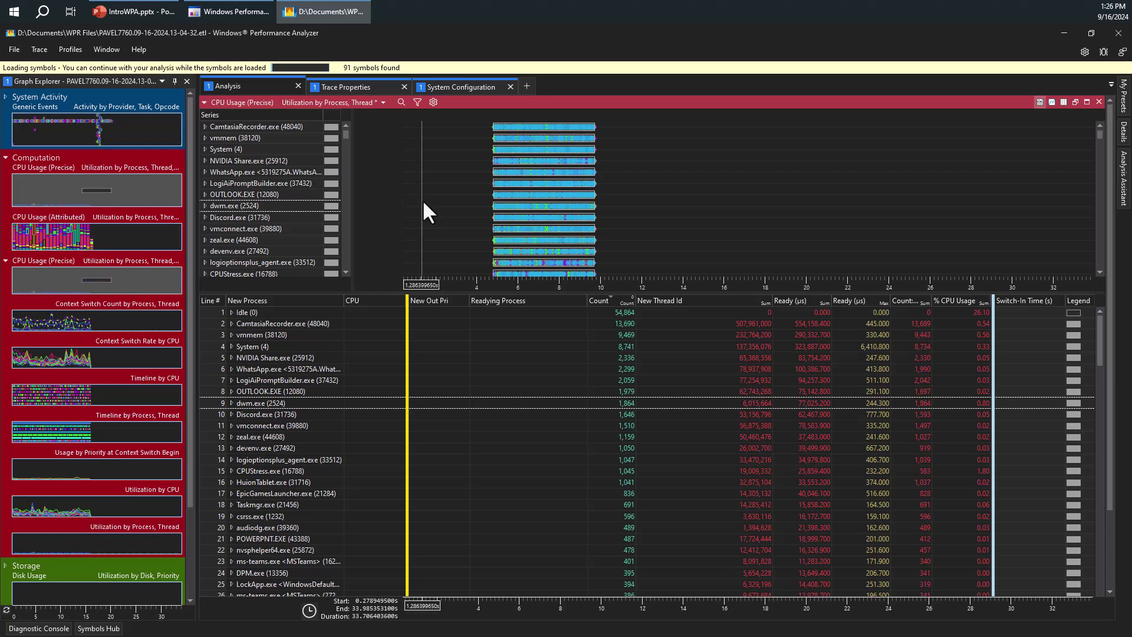
{"action": "left_click", "coordinate": [69, 50]}
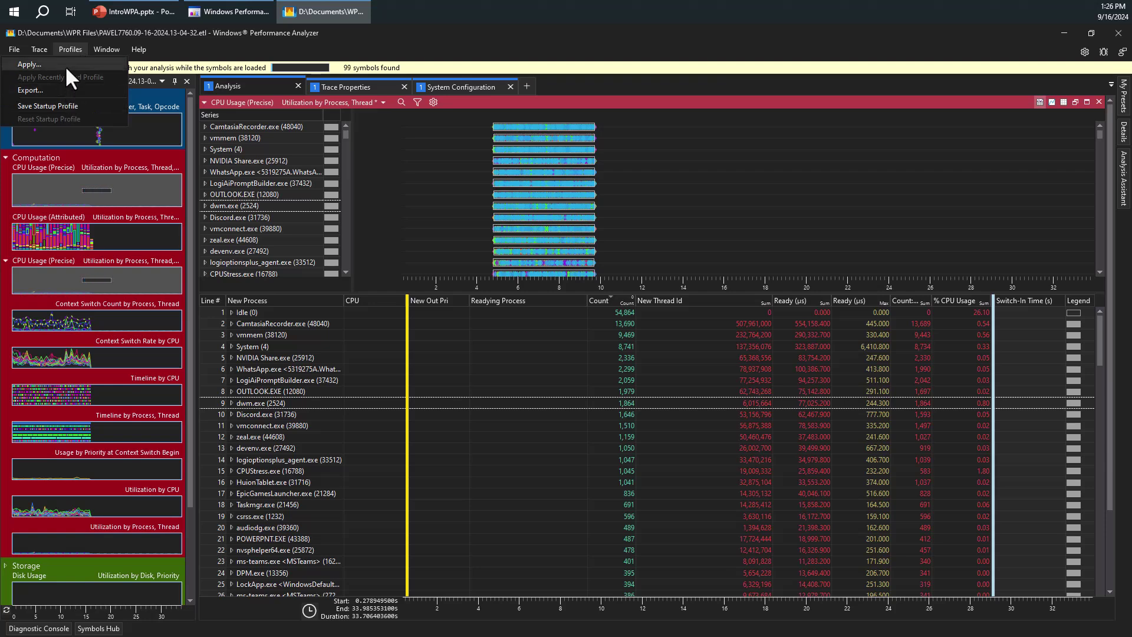
{"action": "mouse_move", "coordinate": [43, 52]}
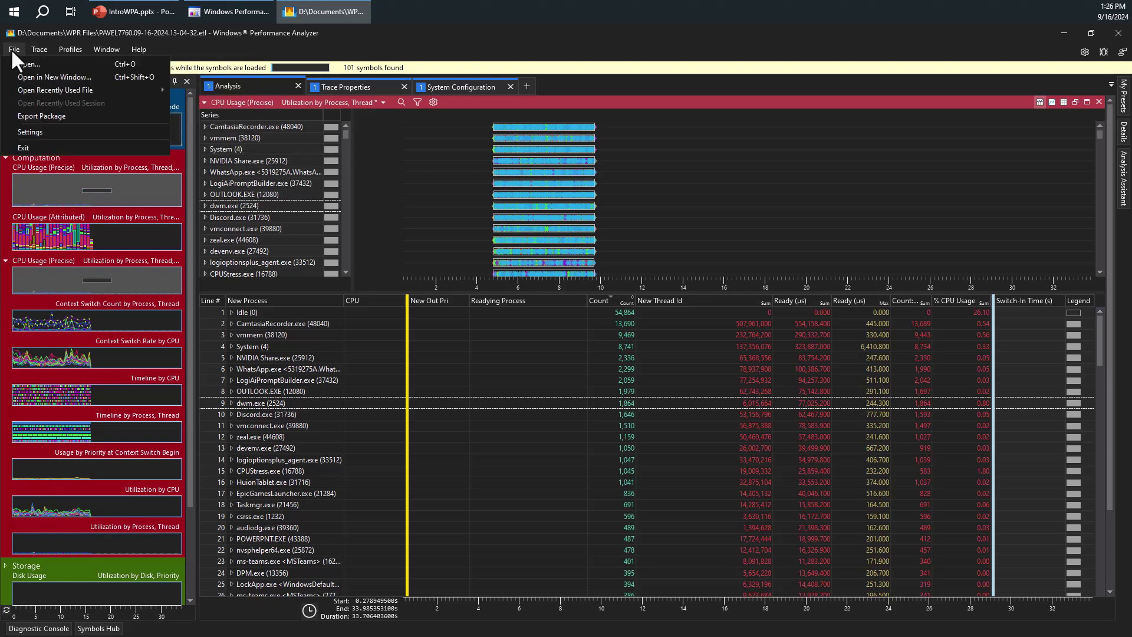
{"action": "left_click", "coordinate": [569, 41]}
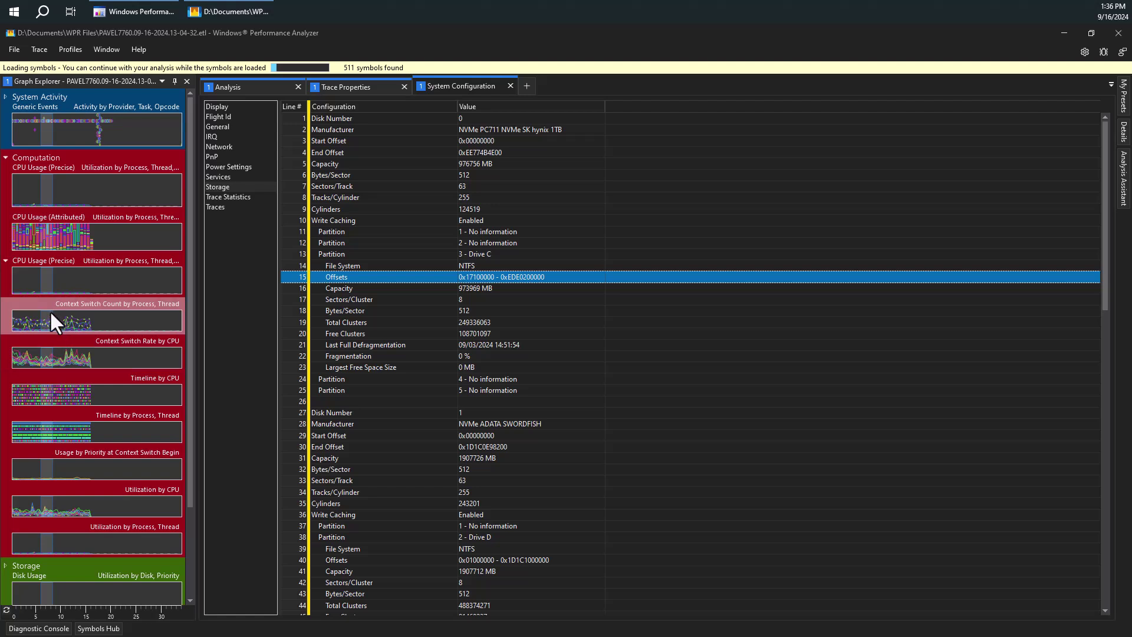
Collapse the CPU Usage (Precise) graph list and open the Storage graph Activity by IO Type, Process in a new analysis view.
{"action": "left_click", "coordinate": [3, 260]}
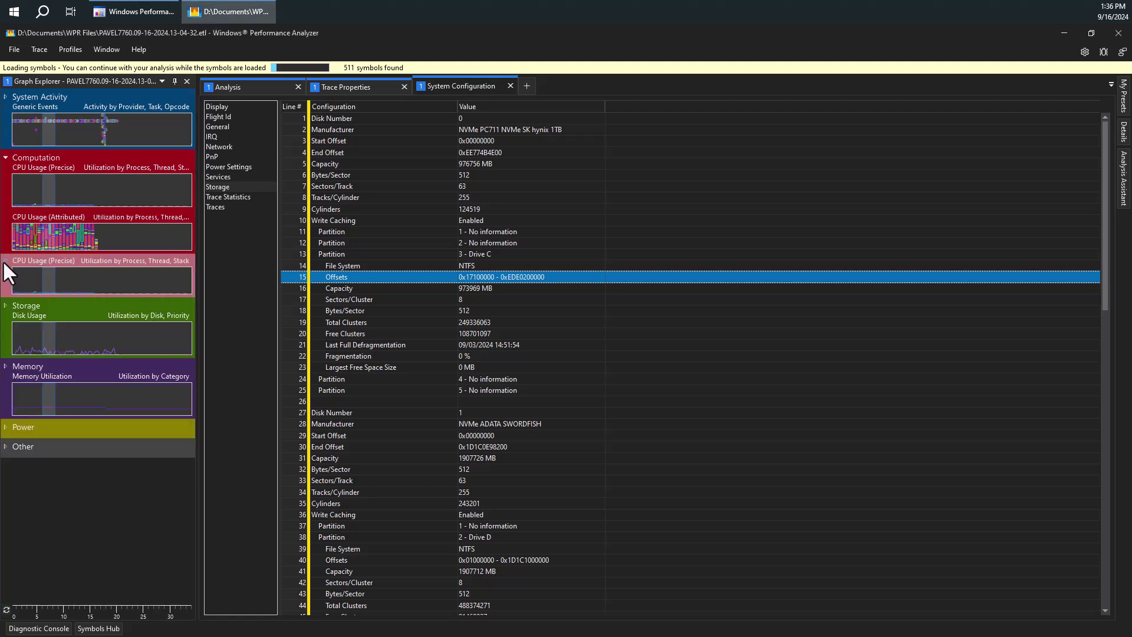
{"action": "left_click", "coordinate": [4, 306]}
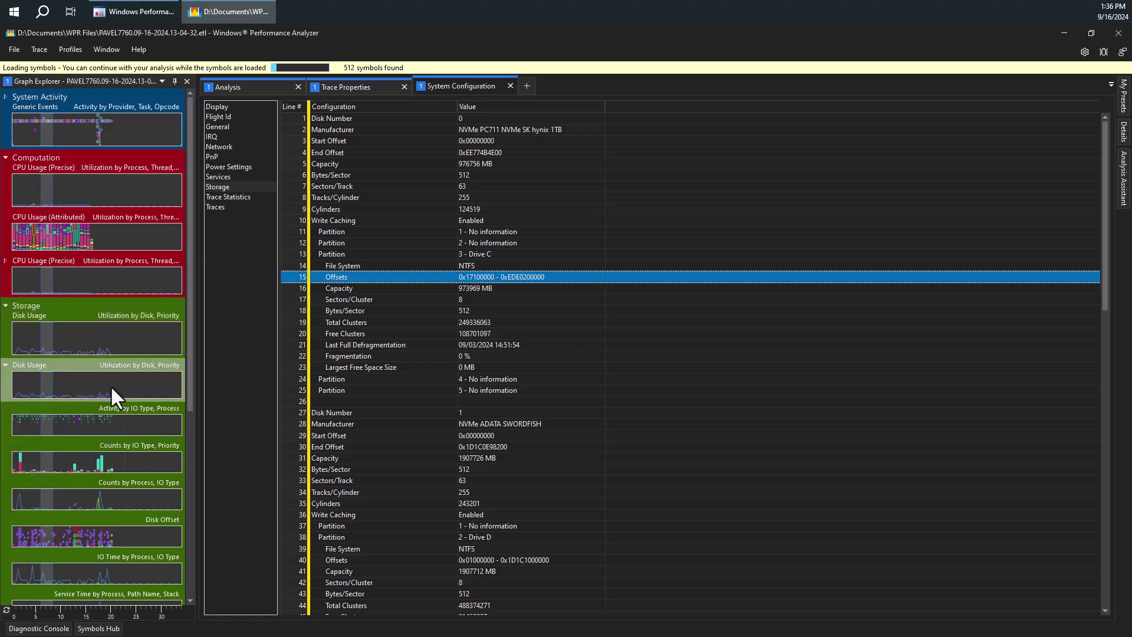
{"action": "mouse_move", "coordinate": [106, 419]}
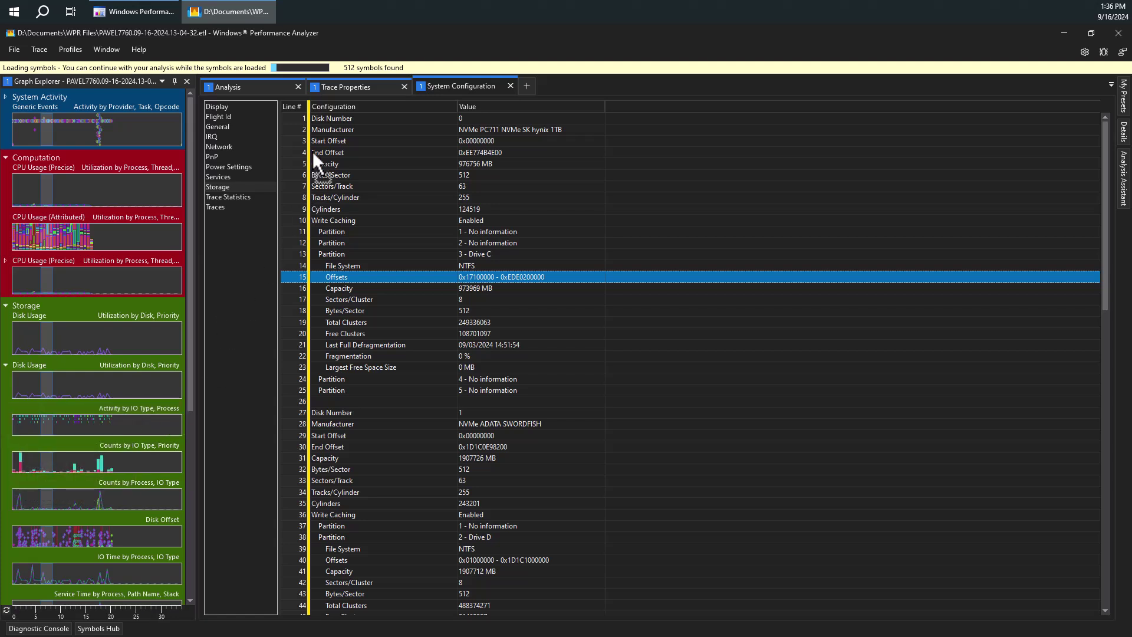
{"action": "left_click_drag", "start_coordinate": [527, 86], "coordinate": [527, 86]}
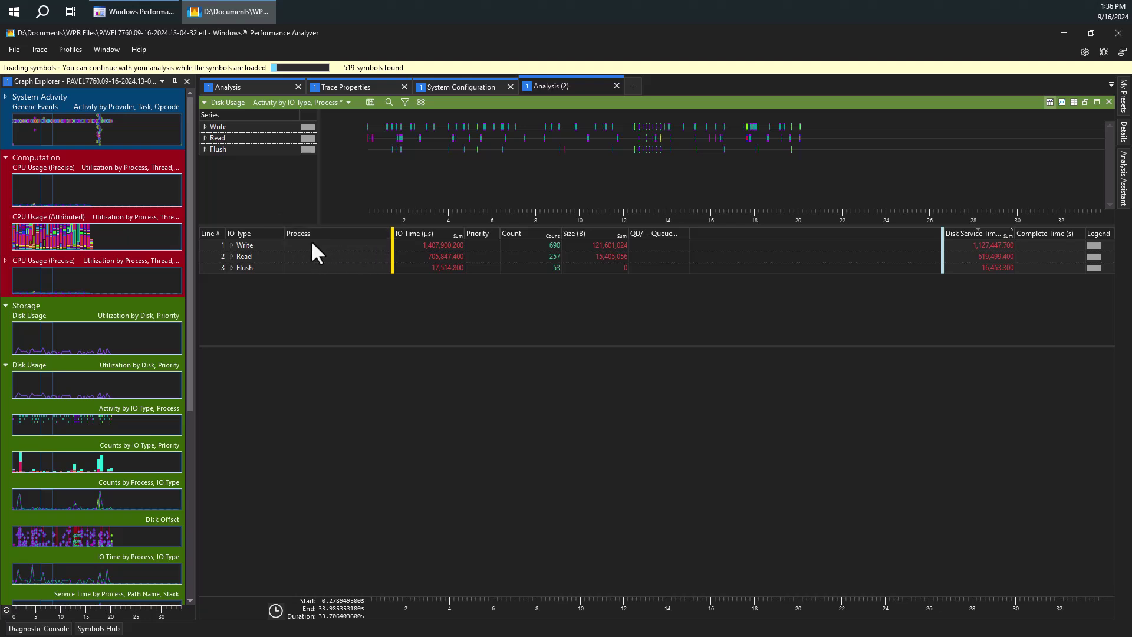
Expand the Write IO type in the Disk Usage table and list the individual writes of the WPRUI.exe process.
{"action": "left_click", "coordinate": [230, 244]}
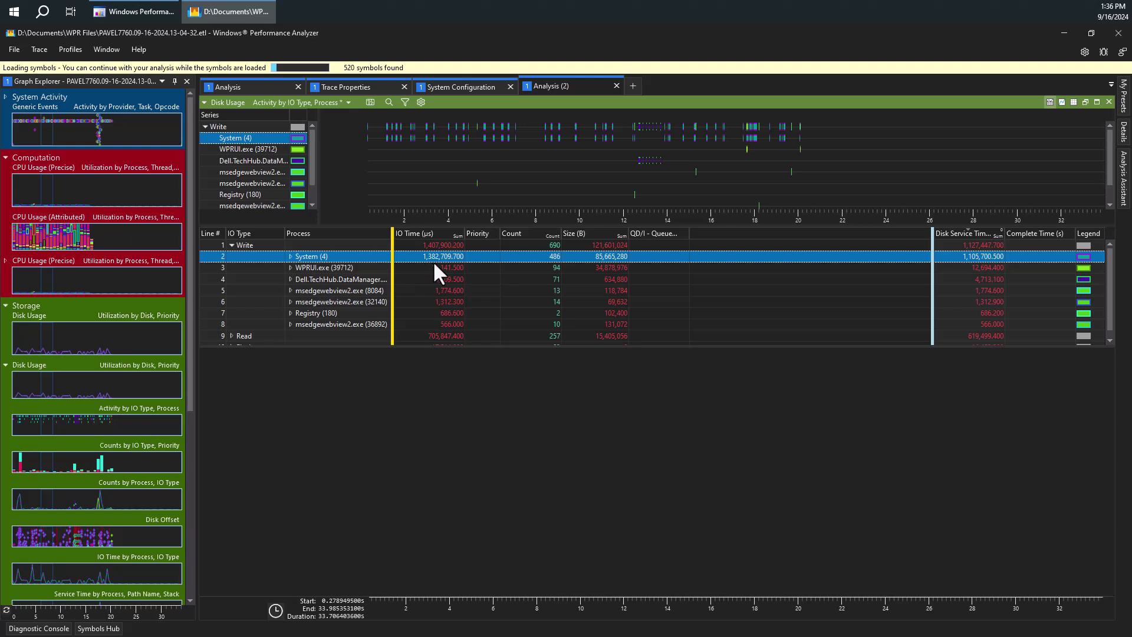
{"action": "left_click", "coordinate": [356, 268]}
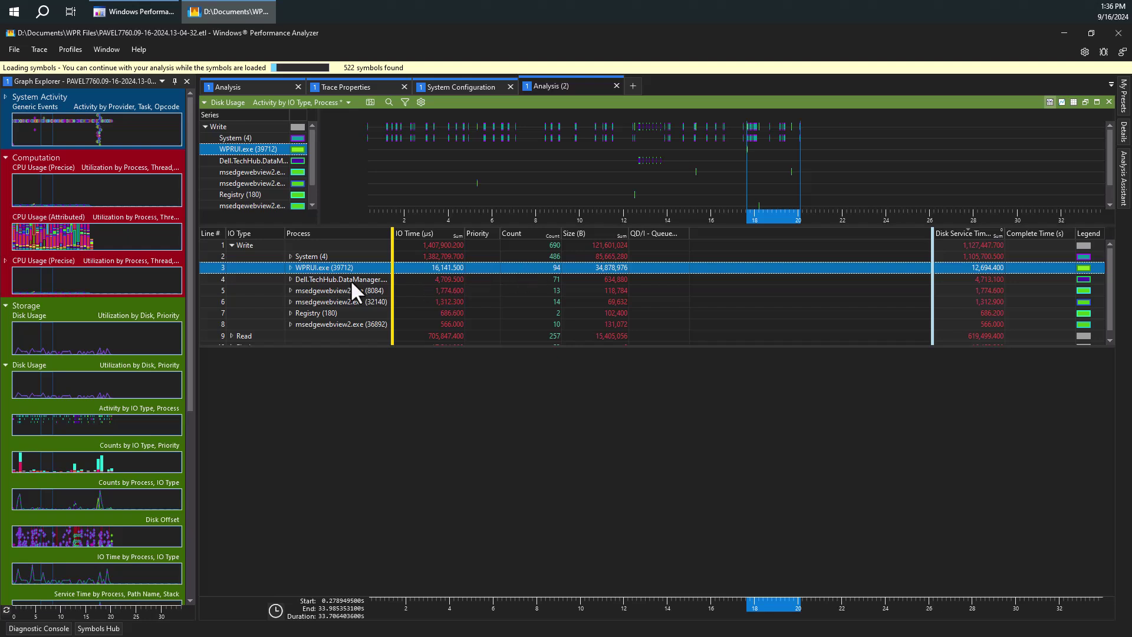
{"action": "left_click", "coordinate": [289, 267]}
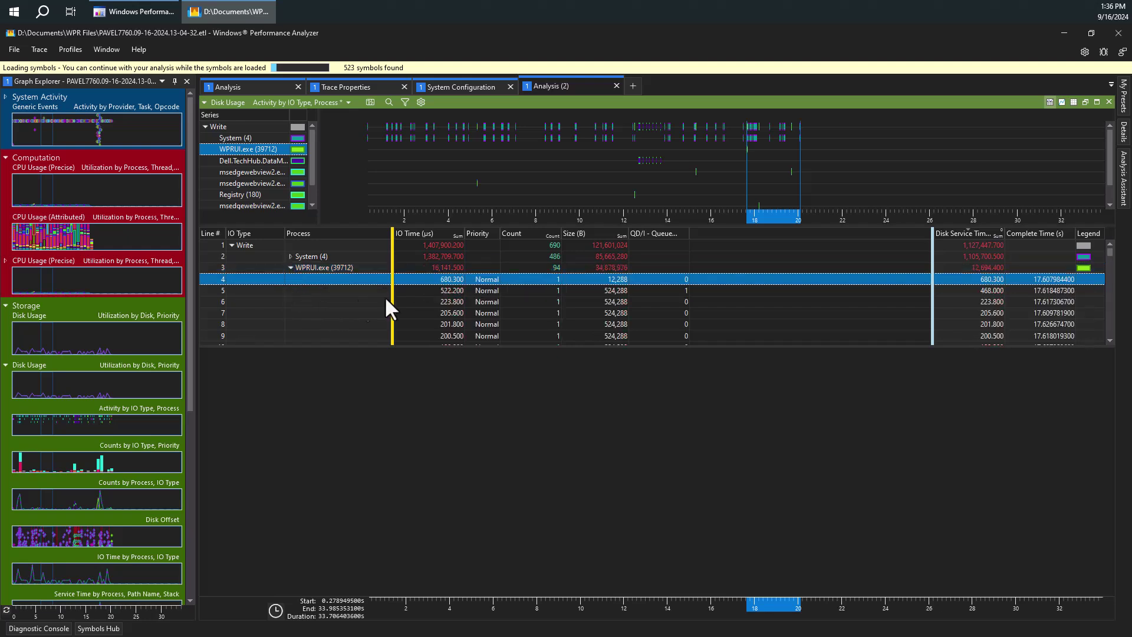
Examine the IO time, size and queue depth of the first several WPRUI.exe write operations.
{"action": "left_click", "coordinate": [451, 289]}
{"action": "left_click", "coordinate": [452, 279]}
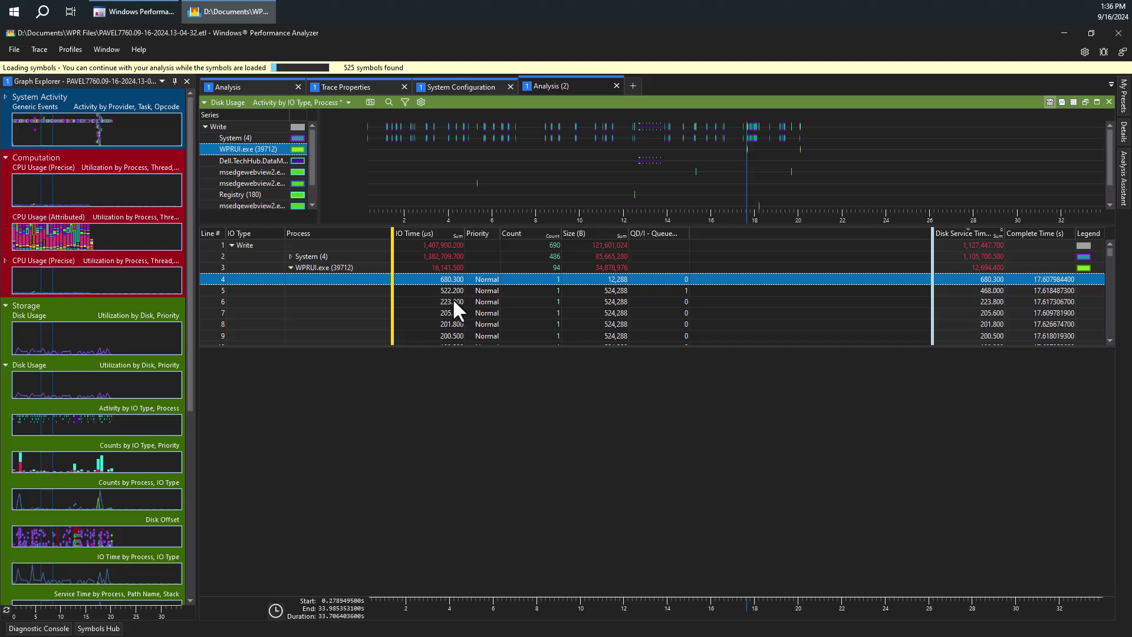
{"action": "left_click", "coordinate": [451, 291]}
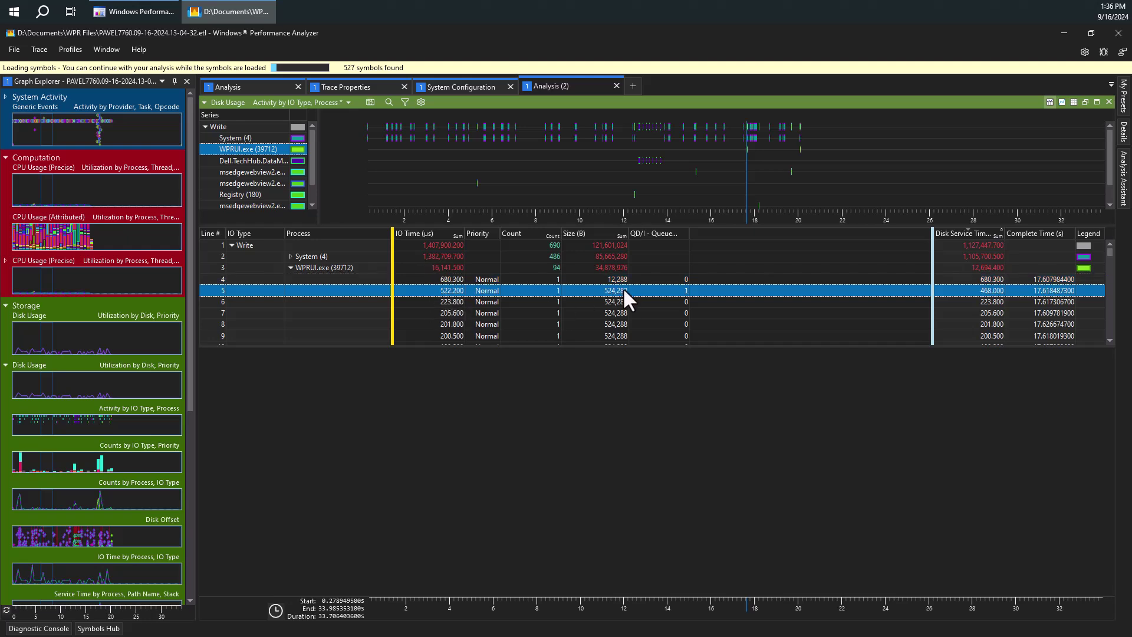
{"action": "key", "text": "Up"}
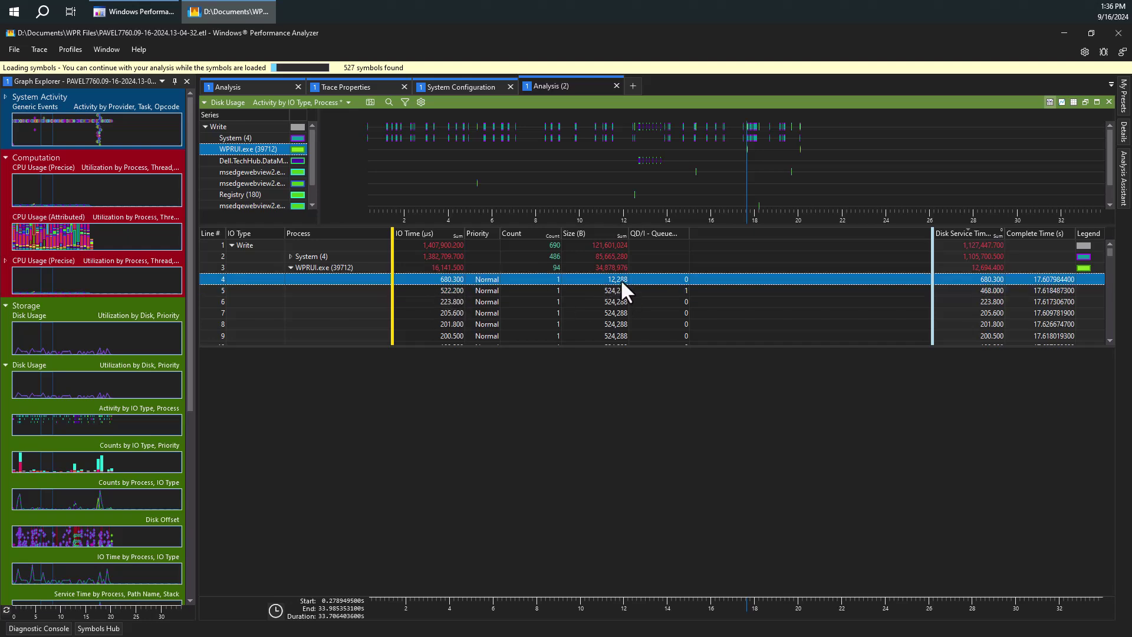
{"action": "key", "text": "Down"}
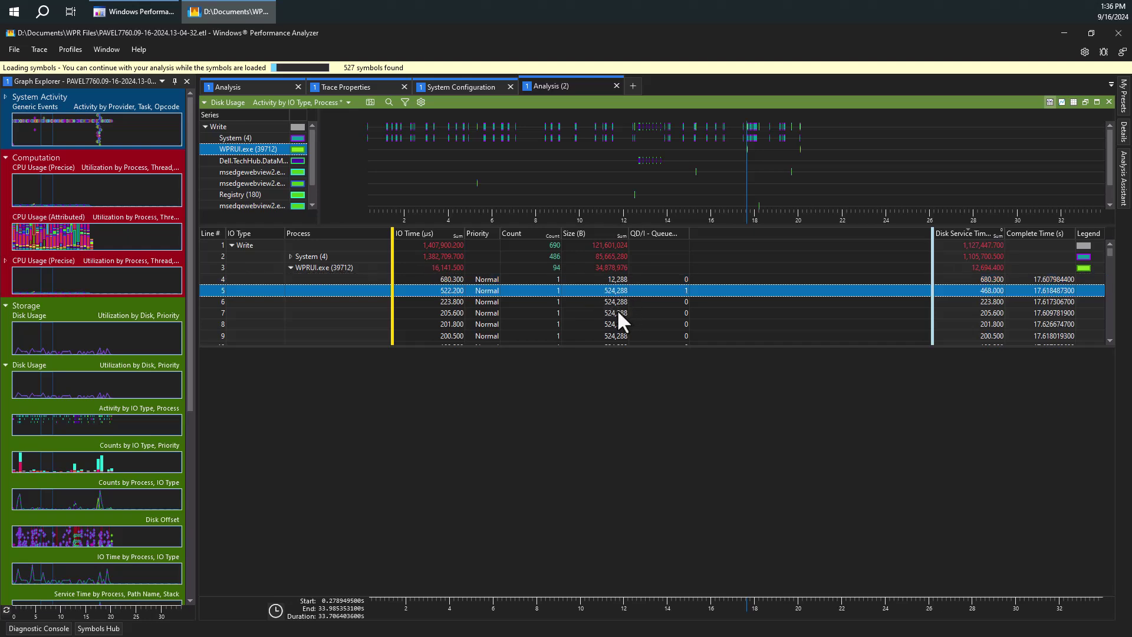
{"action": "left_click", "coordinate": [620, 300]}
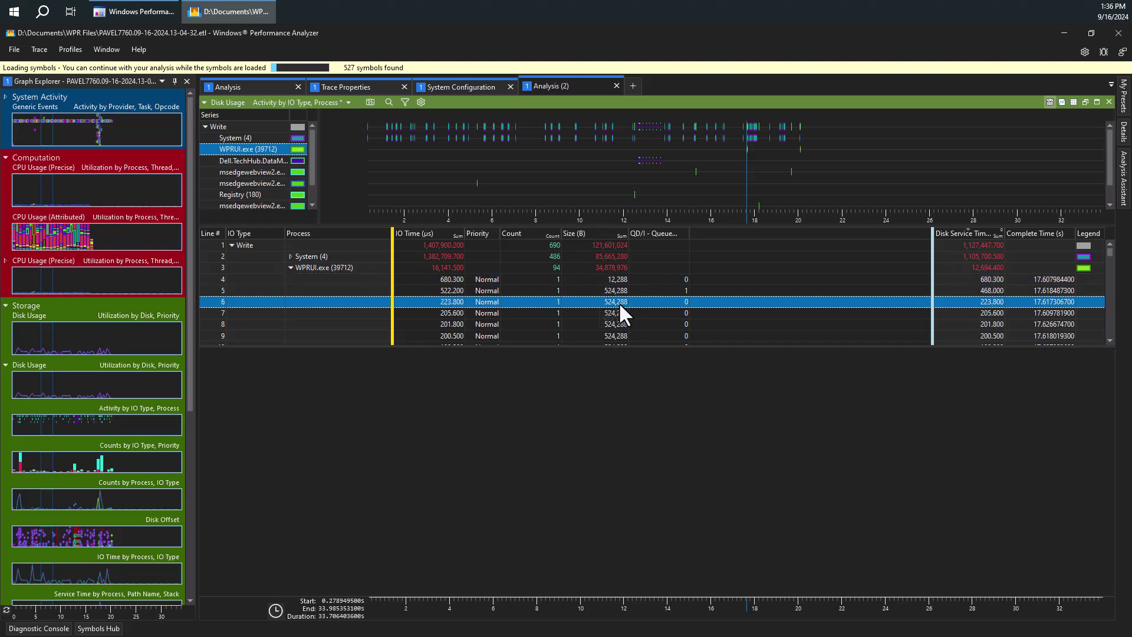
{"action": "left_click", "coordinate": [621, 312]}
{"action": "left_click", "coordinate": [622, 323]}
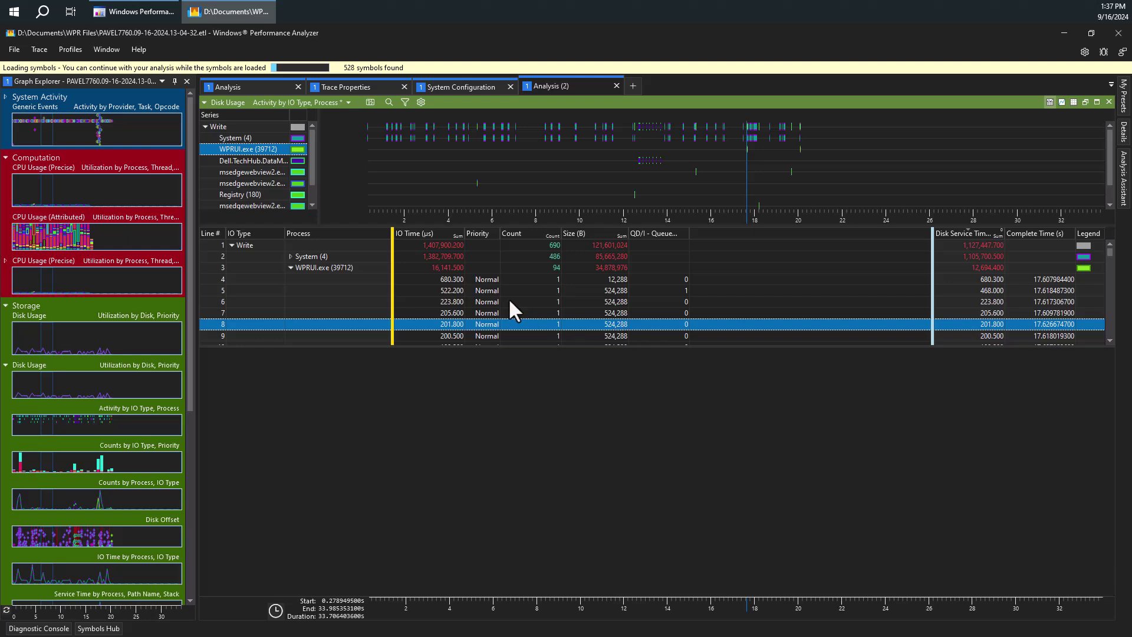
Enlarge the Disk Usage pane's height so the table shows many more WPRUI.exe write rows.
{"action": "scroll", "coordinate": [508, 298], "scroll_direction": "down", "scroll_amount": 2}
{"action": "left_click_drag", "start_coordinate": [516, 348], "coordinate": [546, 556]}
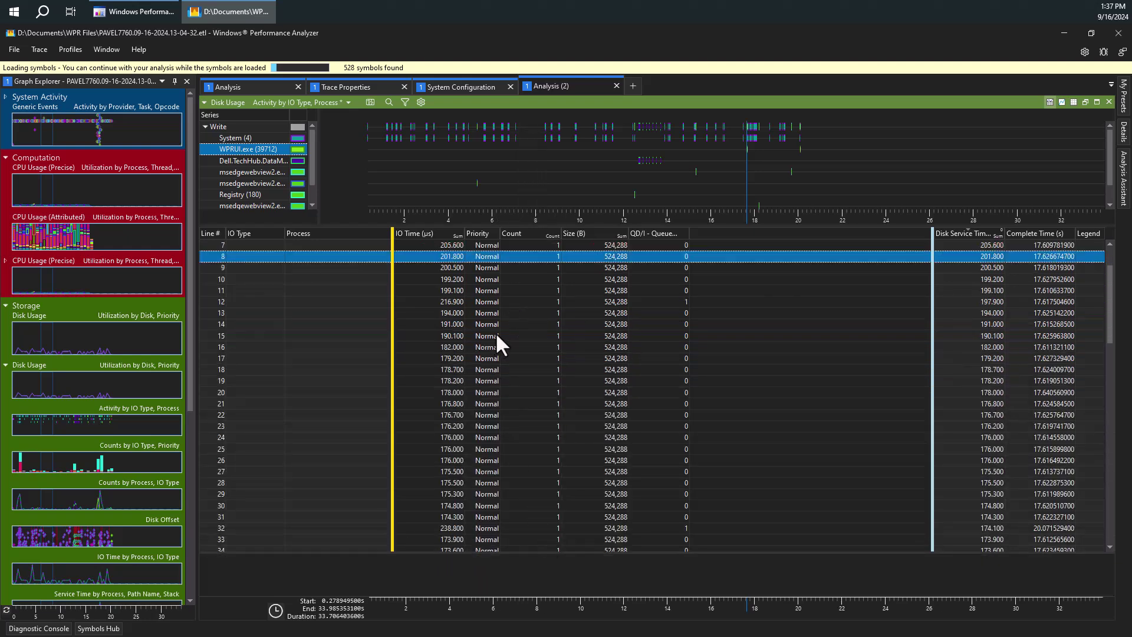
{"action": "scroll", "coordinate": [497, 334], "scroll_direction": "up", "scroll_amount": 2}
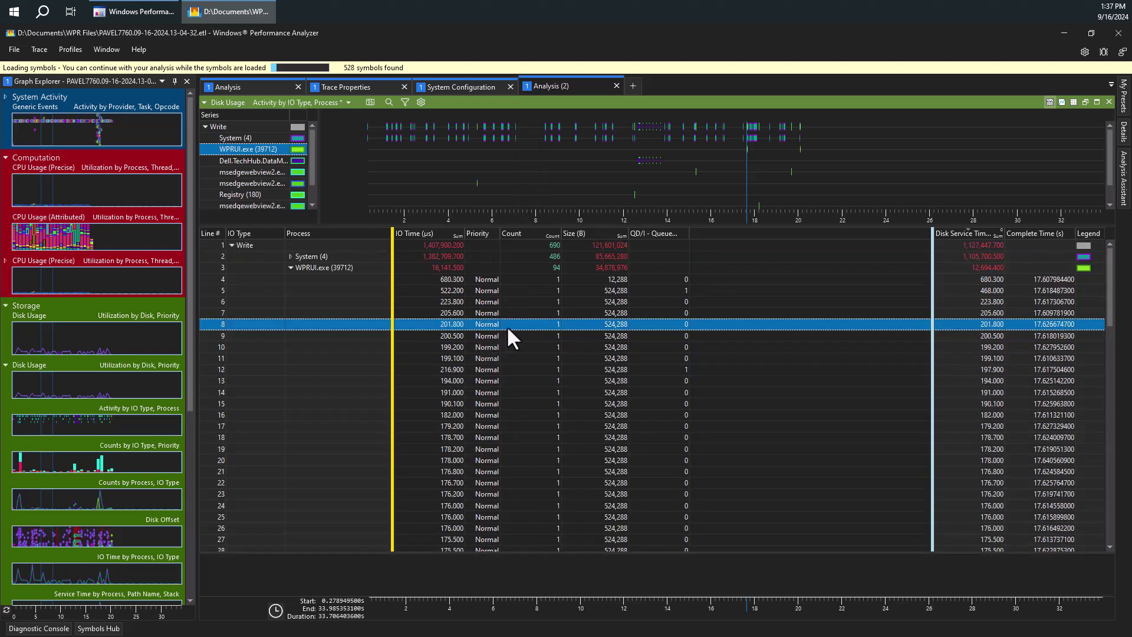